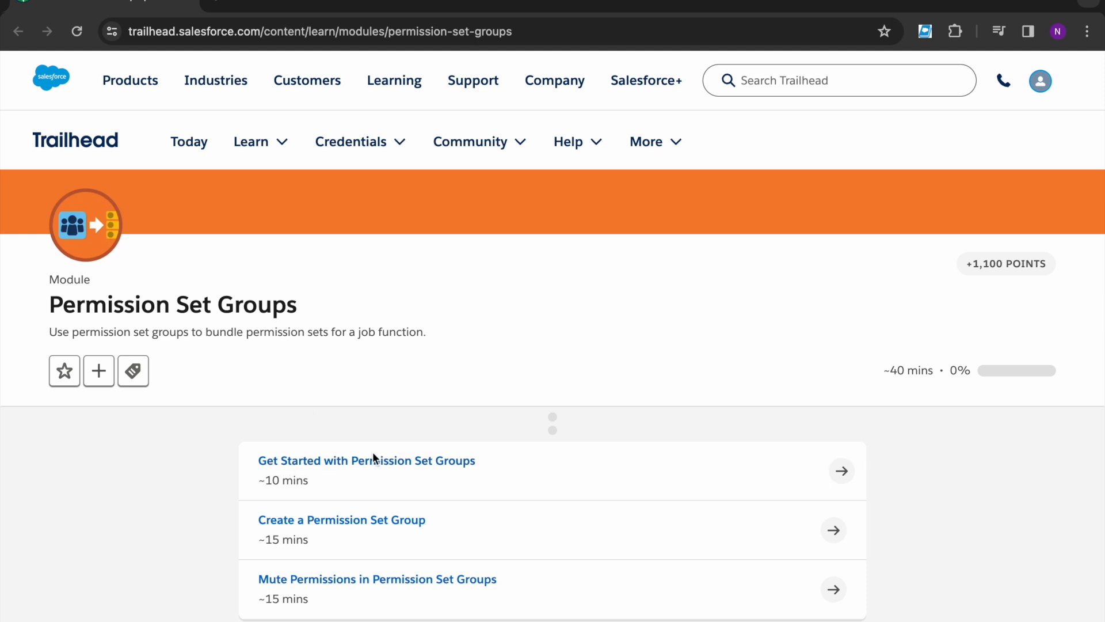
Step: Open the 'Get Started with Permission Set Groups' unit in a new browser tab and switch to it
right_click(377, 463)
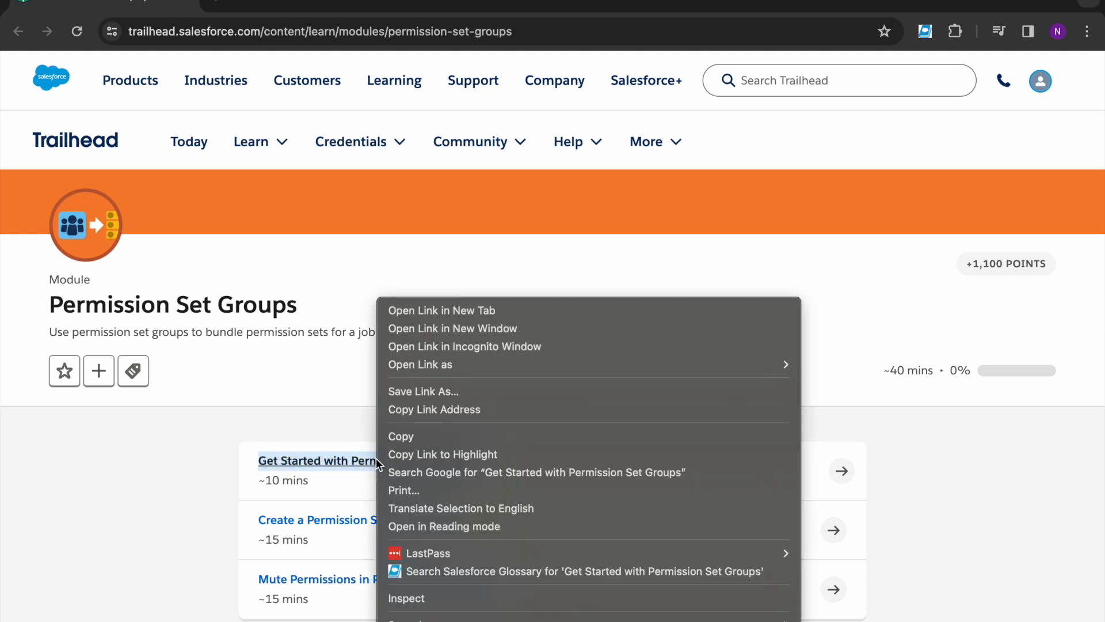
click(434, 313)
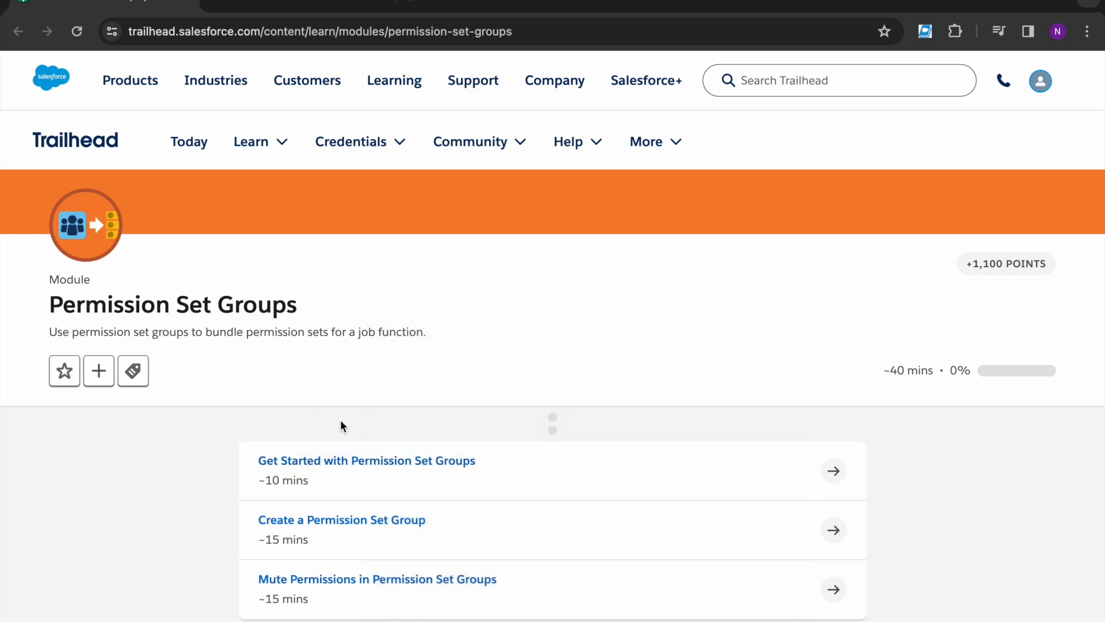
click(294, 3)
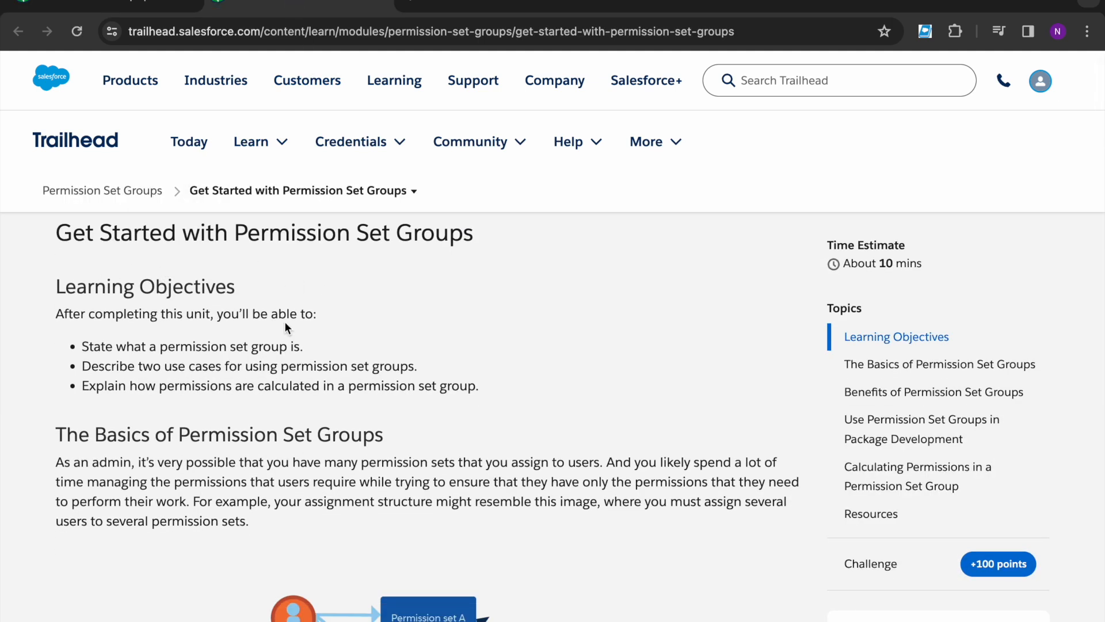
Step: Read through the Get Started unit's text and diagrams down to the +100-point quiz
scroll(299, 355, down, 1)
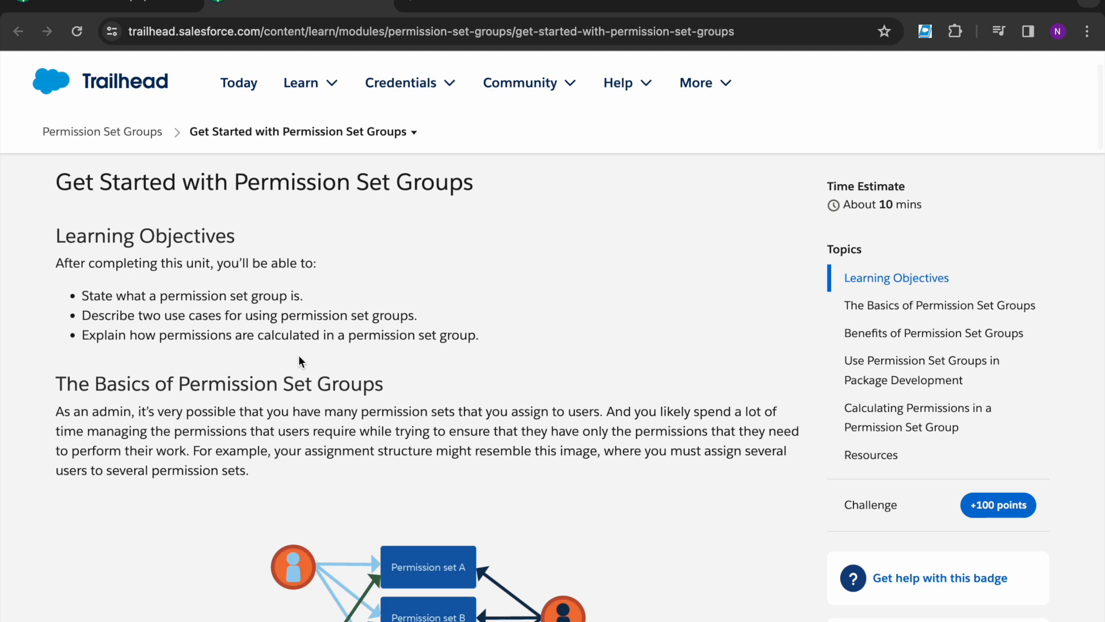
drag(237, 198, 463, 190)
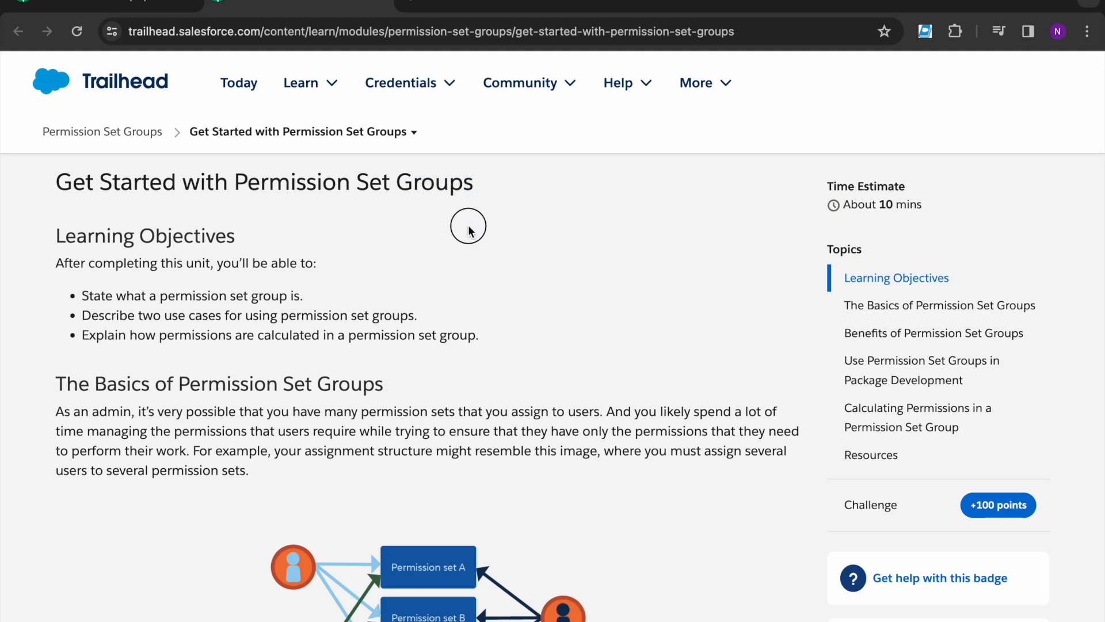
scroll(468, 224, down, 6)
scroll(468, 224, down, 9)
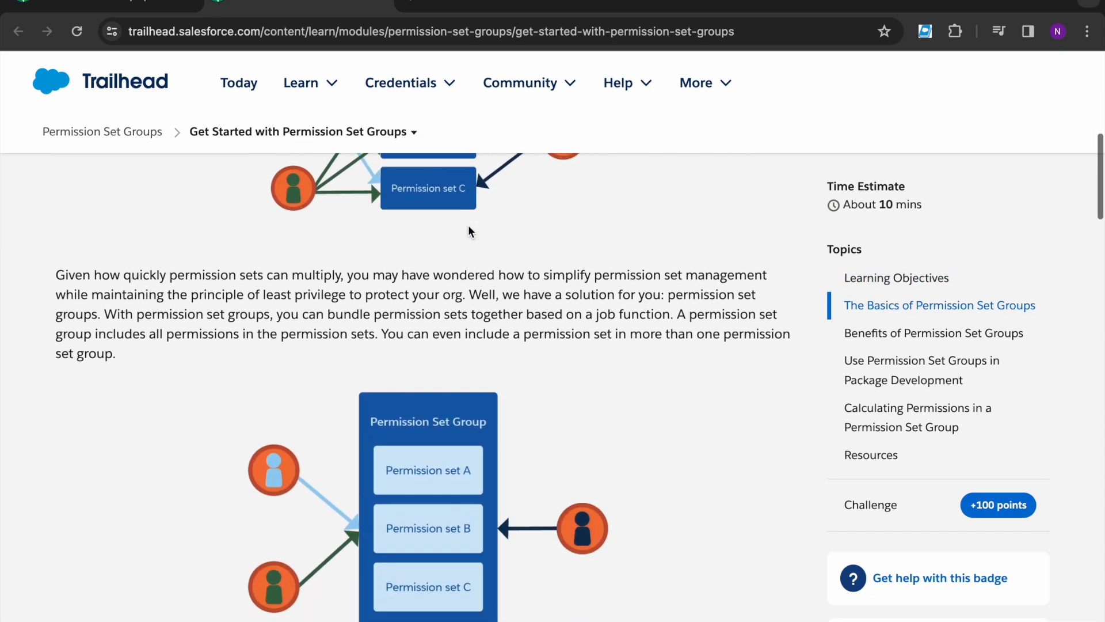
scroll(448, 314, down, 12)
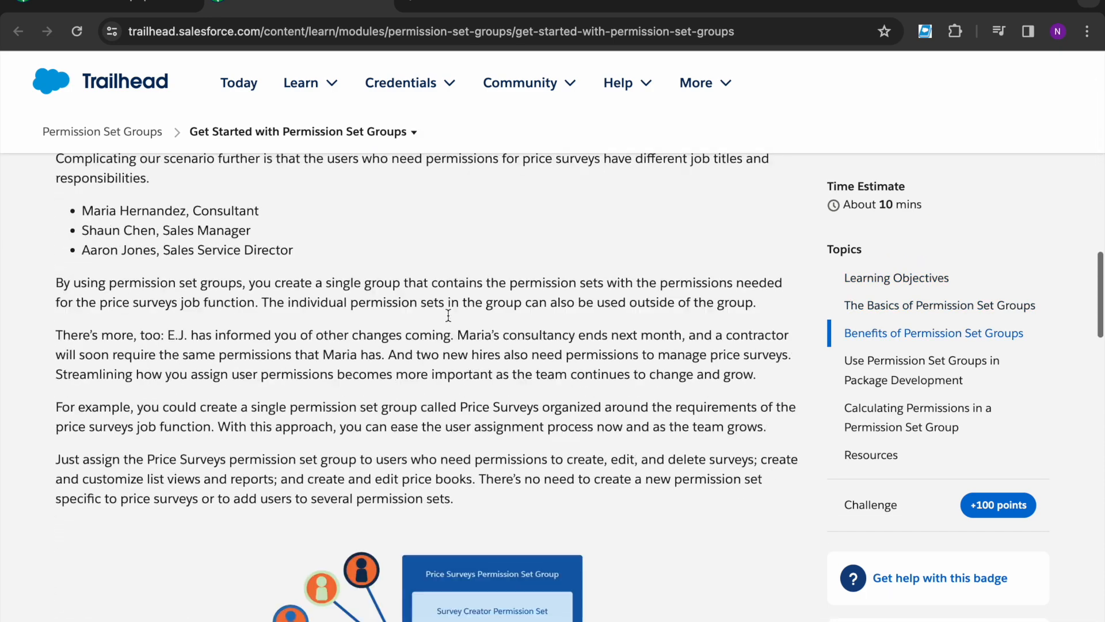
scroll(447, 315, down, 10)
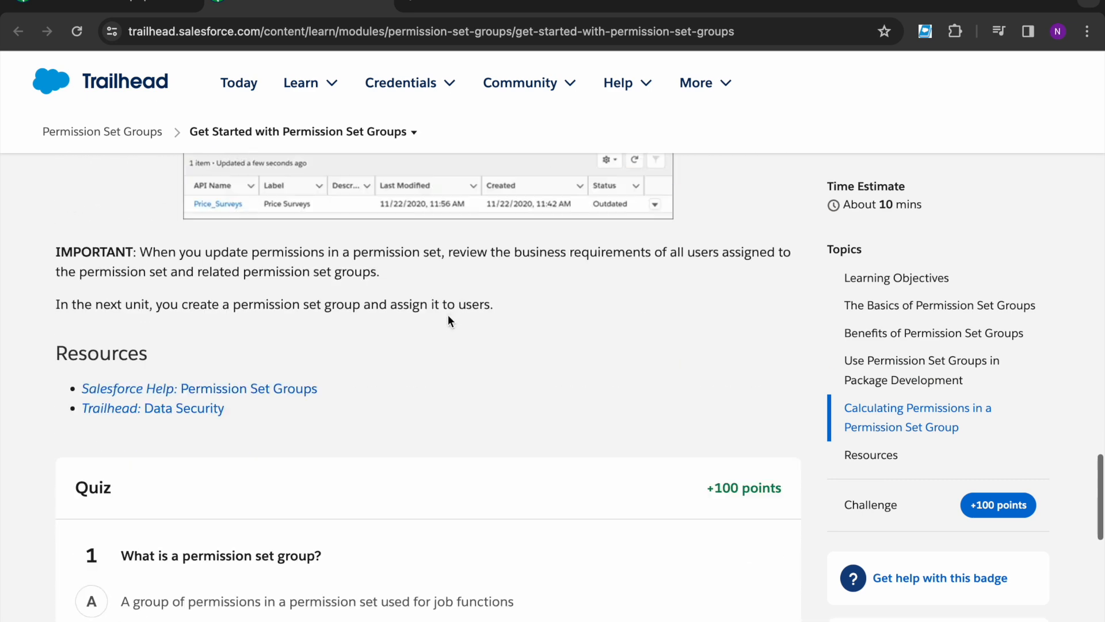
scroll(448, 315, up, 3)
scroll(450, 320, up, 1)
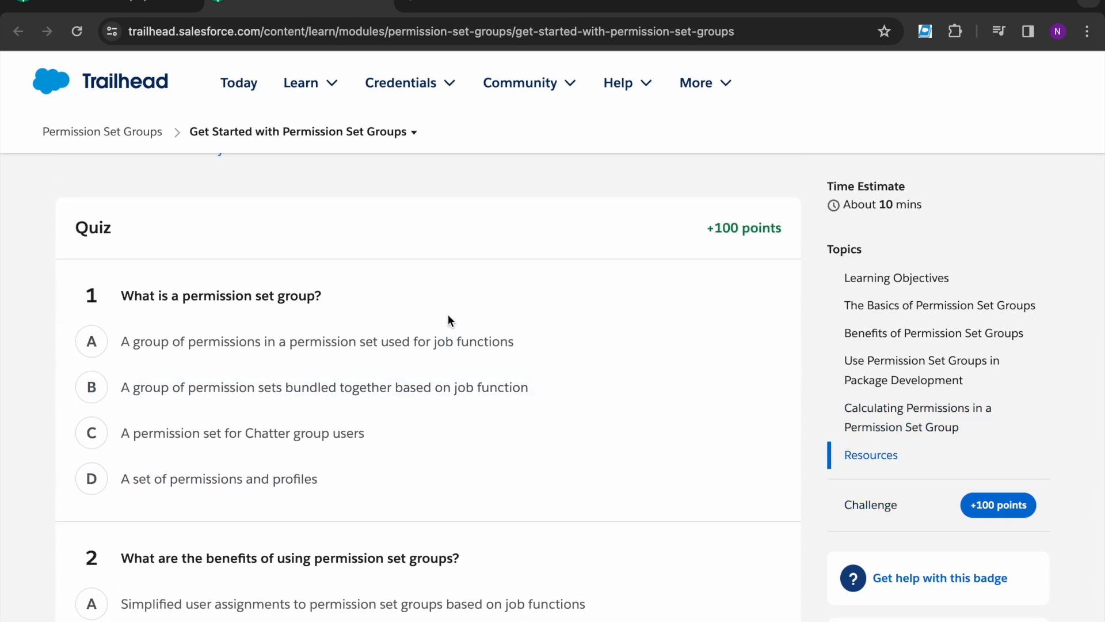
scroll(253, 230, down, 1)
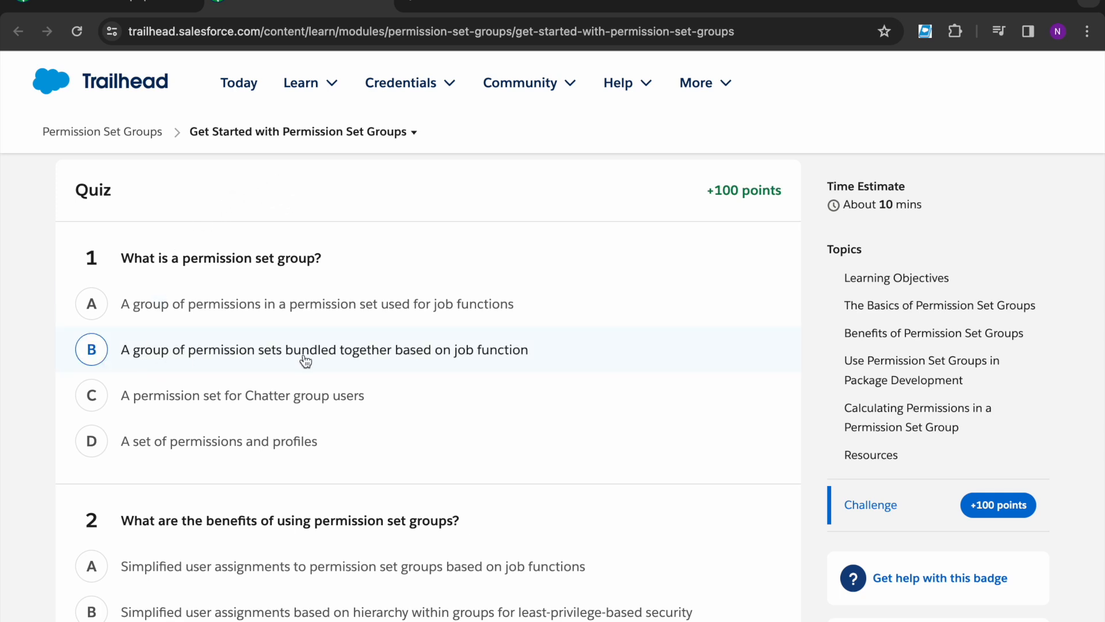
Step: Answer B for question 1 and A for question 2, then check the quiz for 100 points
click(480, 361)
scroll(478, 361, down, 2)
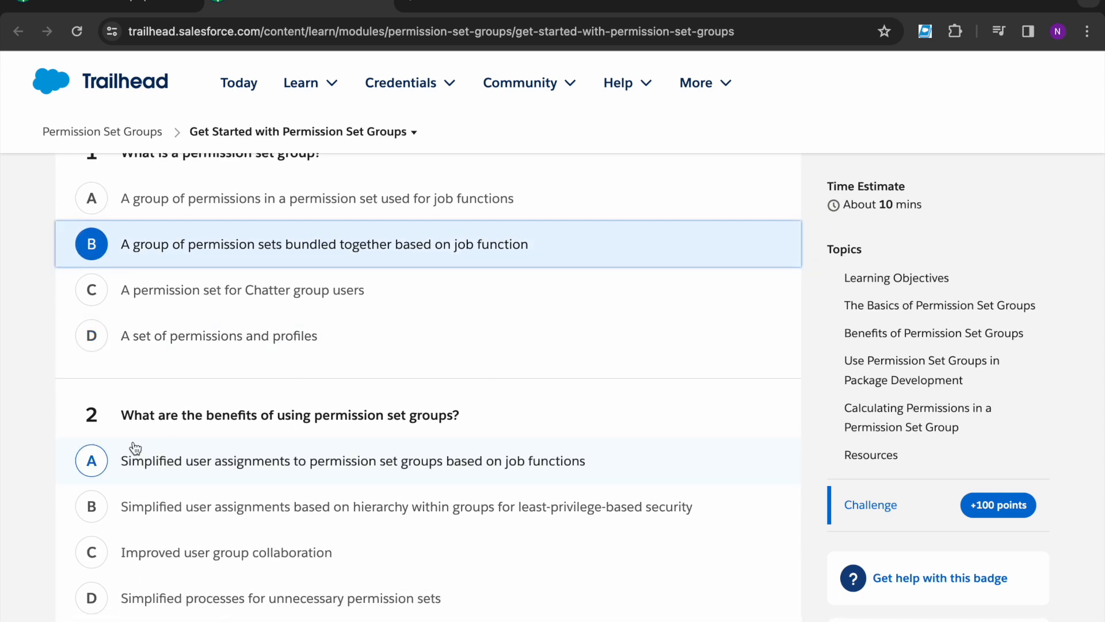
scroll(240, 425, down, 1)
scroll(316, 424, down, 1)
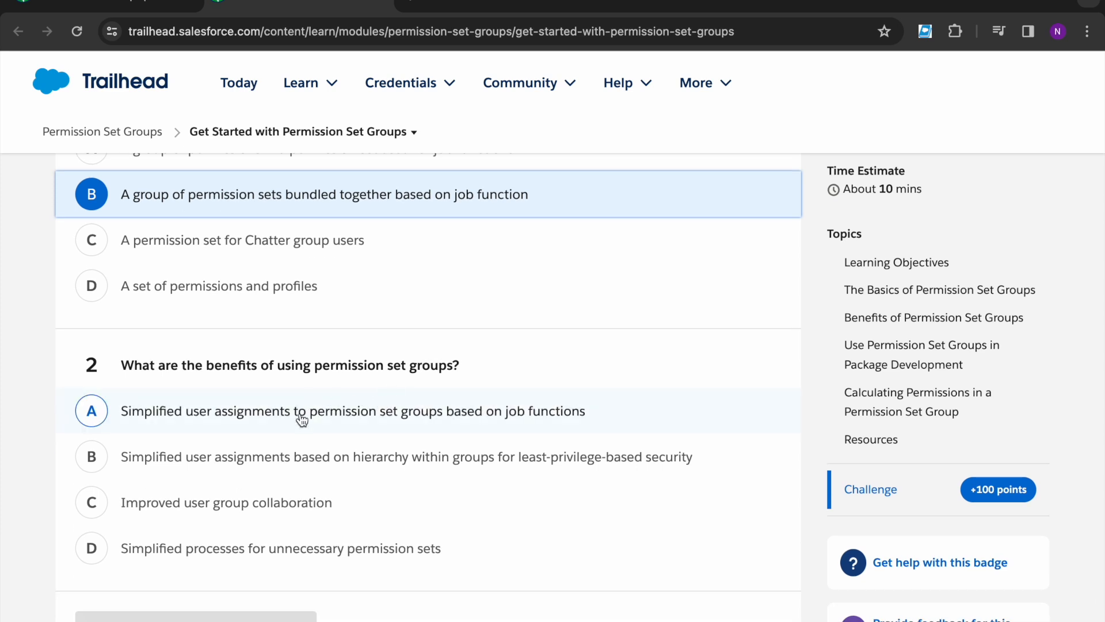
scroll(315, 378, down, 1)
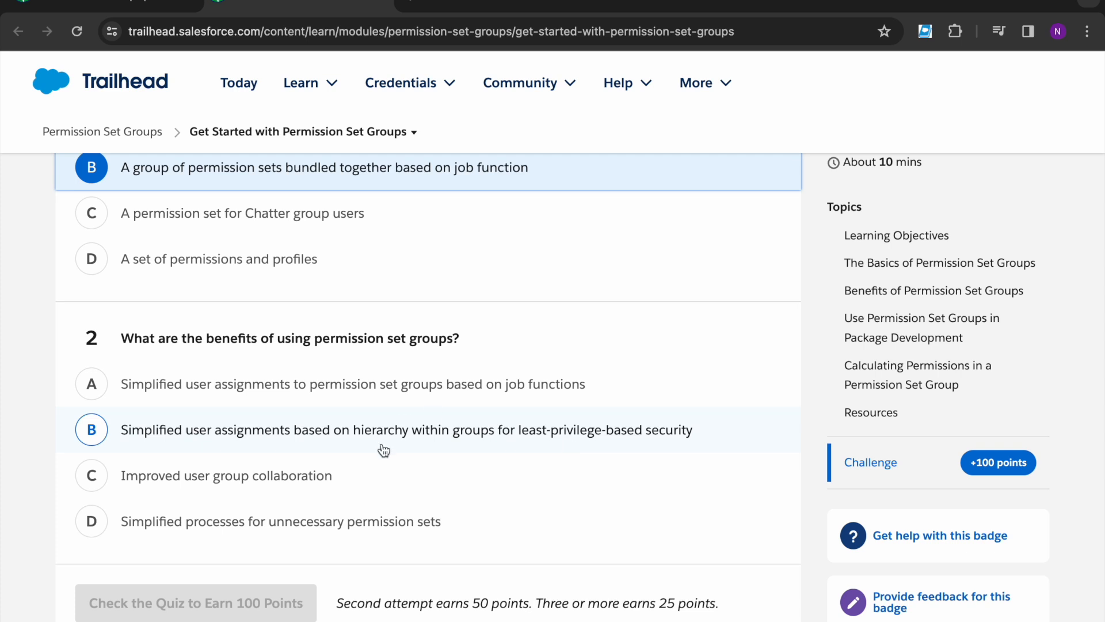
click(382, 400)
scroll(246, 552, up, 1)
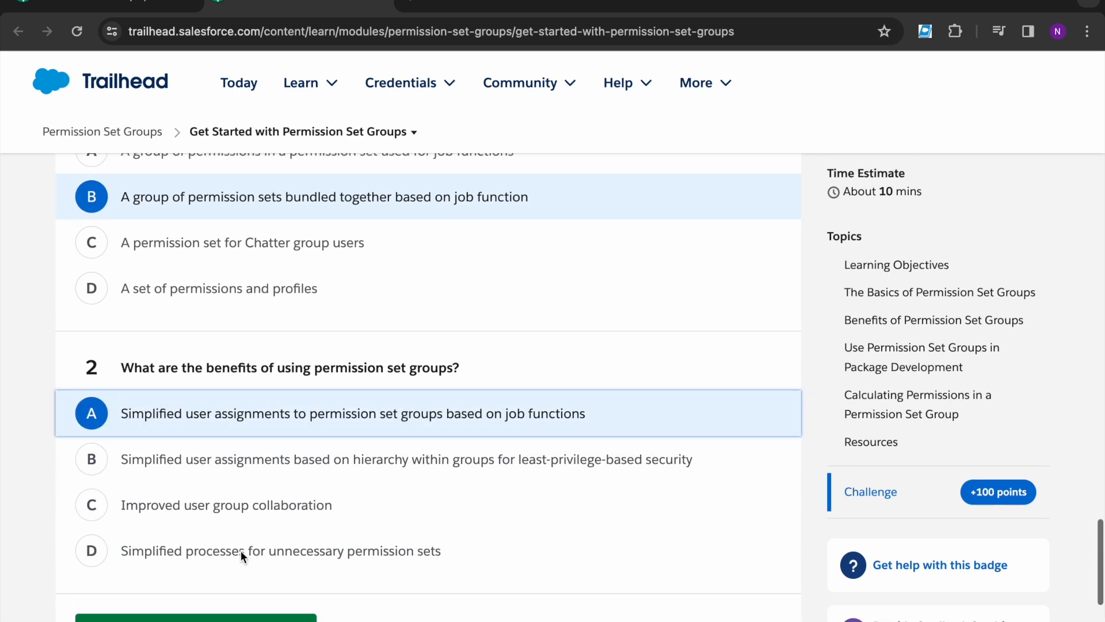
click(196, 618)
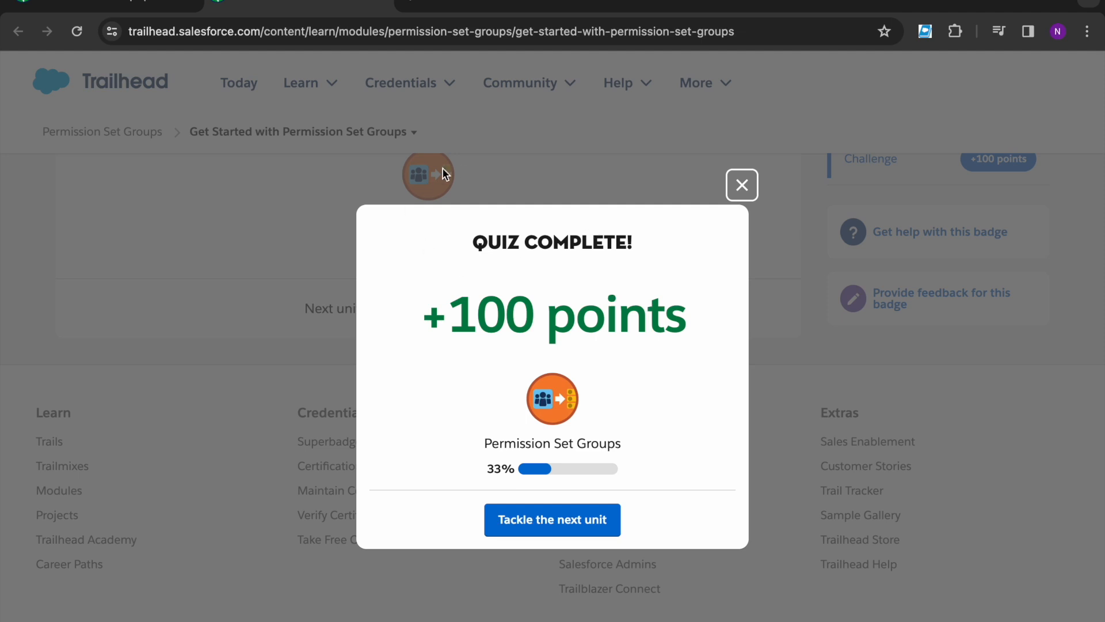
Step: Go to the Create a Permission Set Group unit and read its hands-on challenge and steps
click(538, 522)
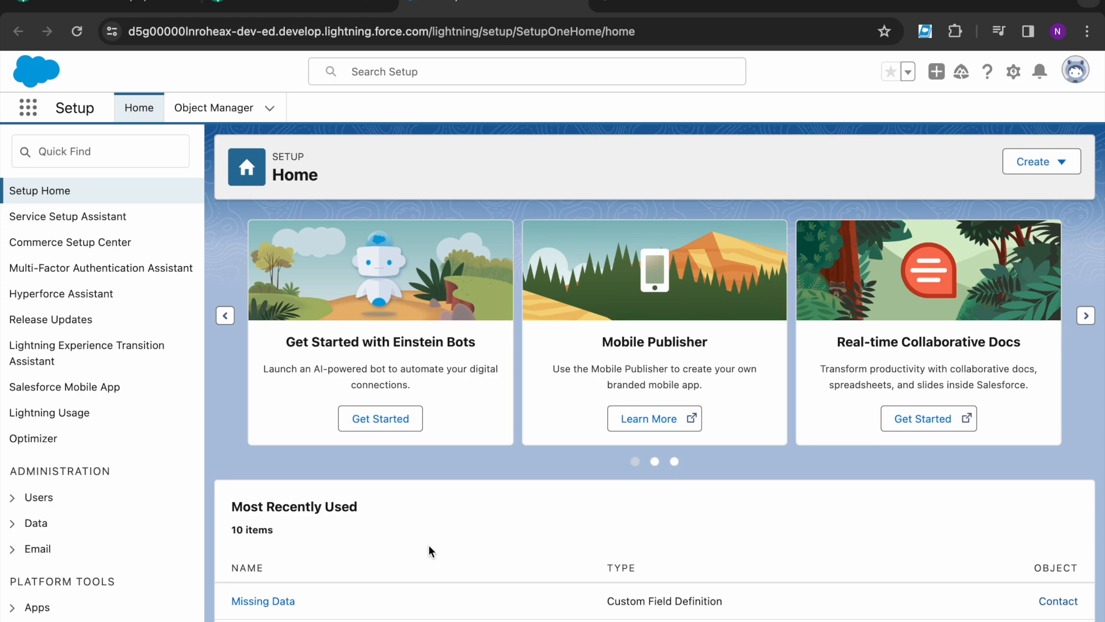
click(256, 3)
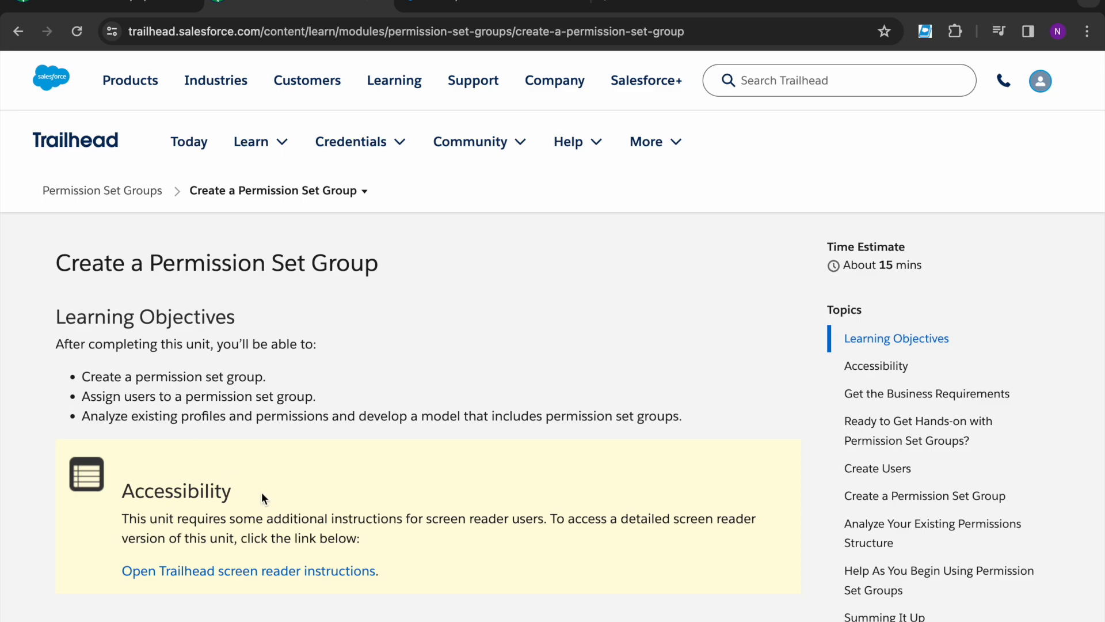
scroll(261, 492, down, 20)
scroll(261, 492, down, 20)
scroll(262, 498, down, 15)
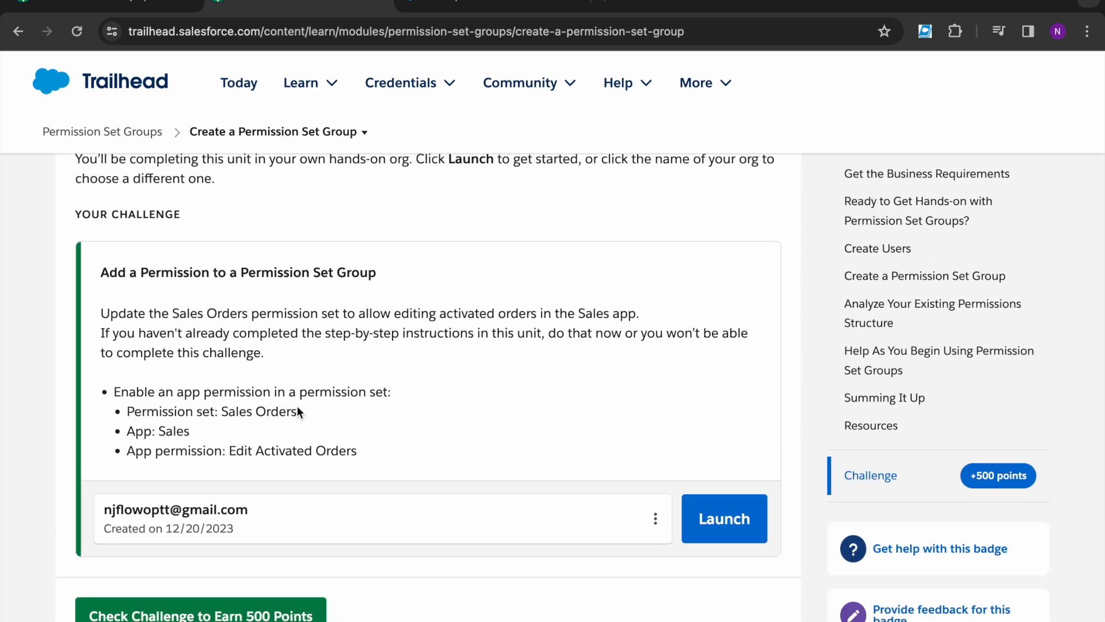
drag(186, 332, 403, 332)
click(439, 333)
scroll(427, 298, up, 15)
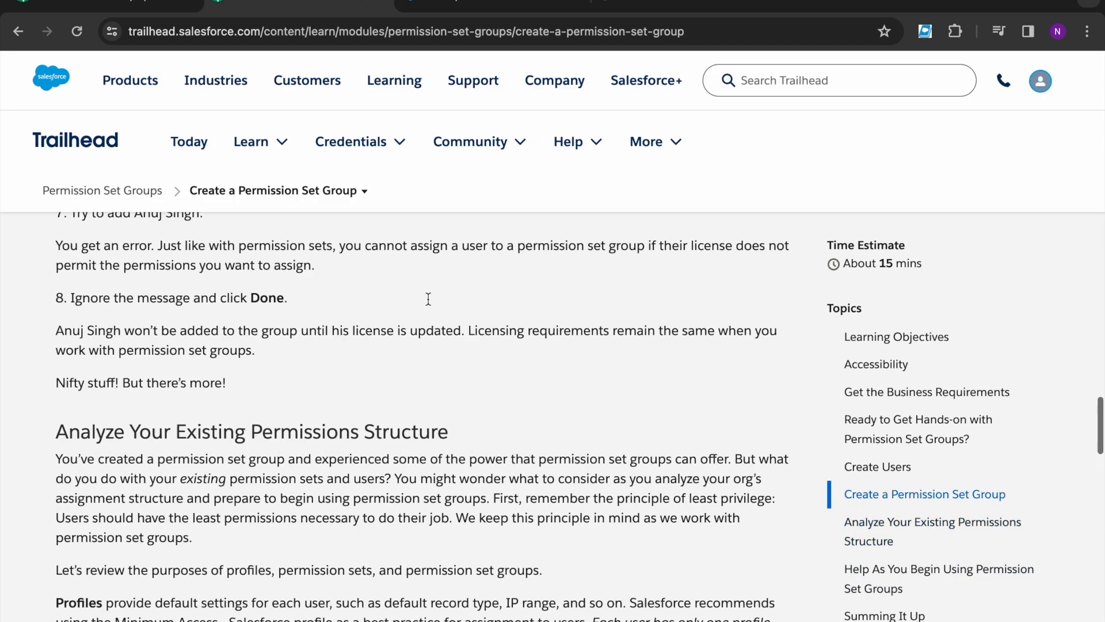
scroll(428, 301, up, 12)
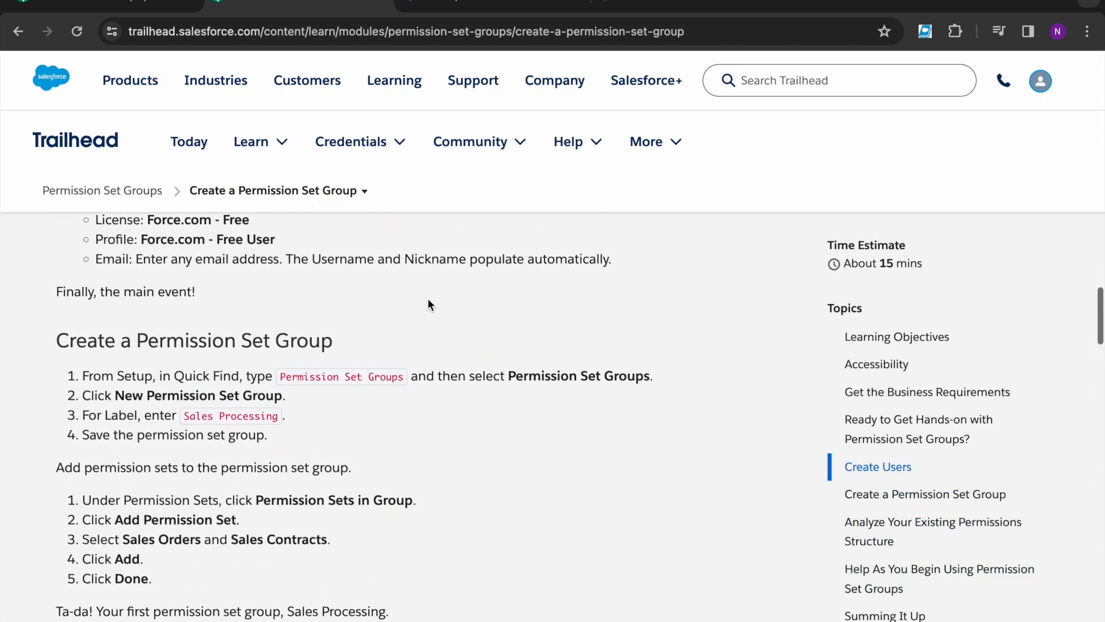
scroll(427, 298, up, 8)
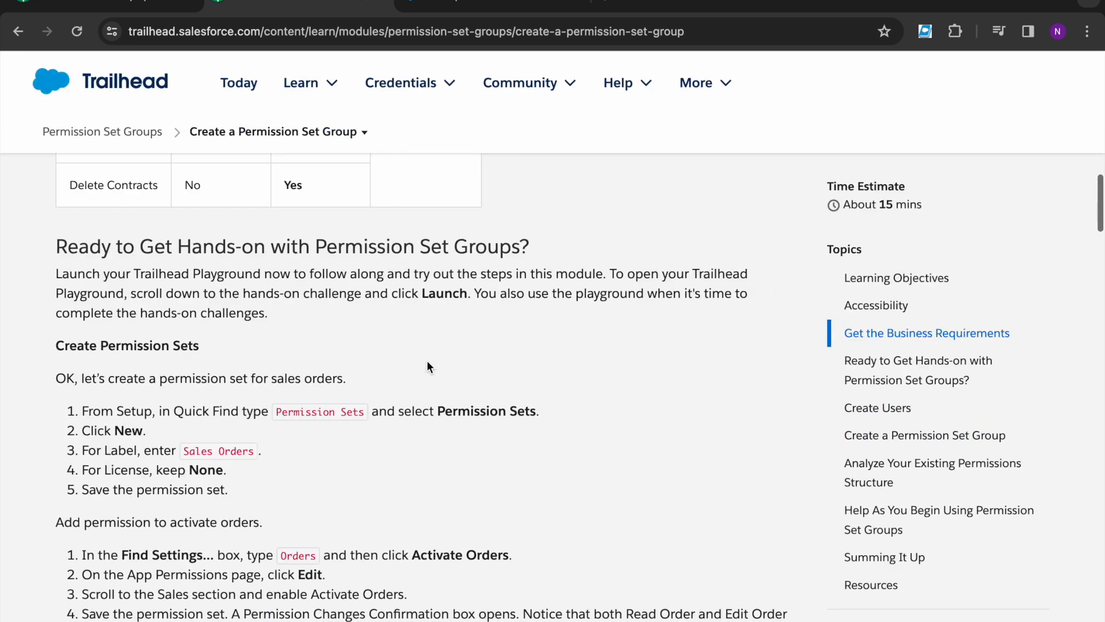
scroll(427, 366, down, 3)
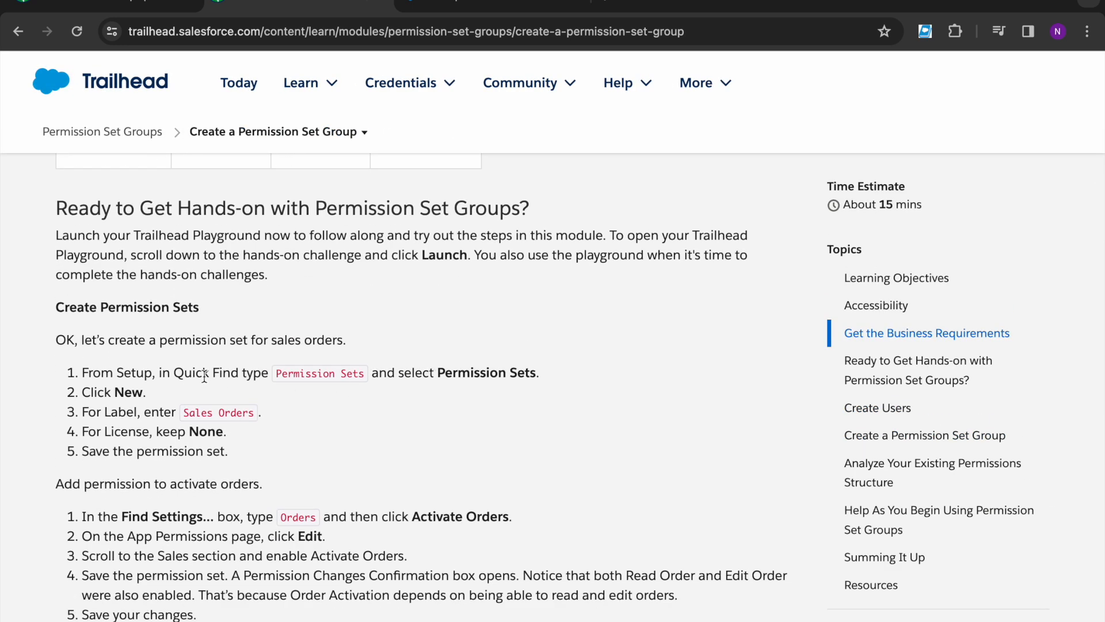
scroll(362, 395, down, 1)
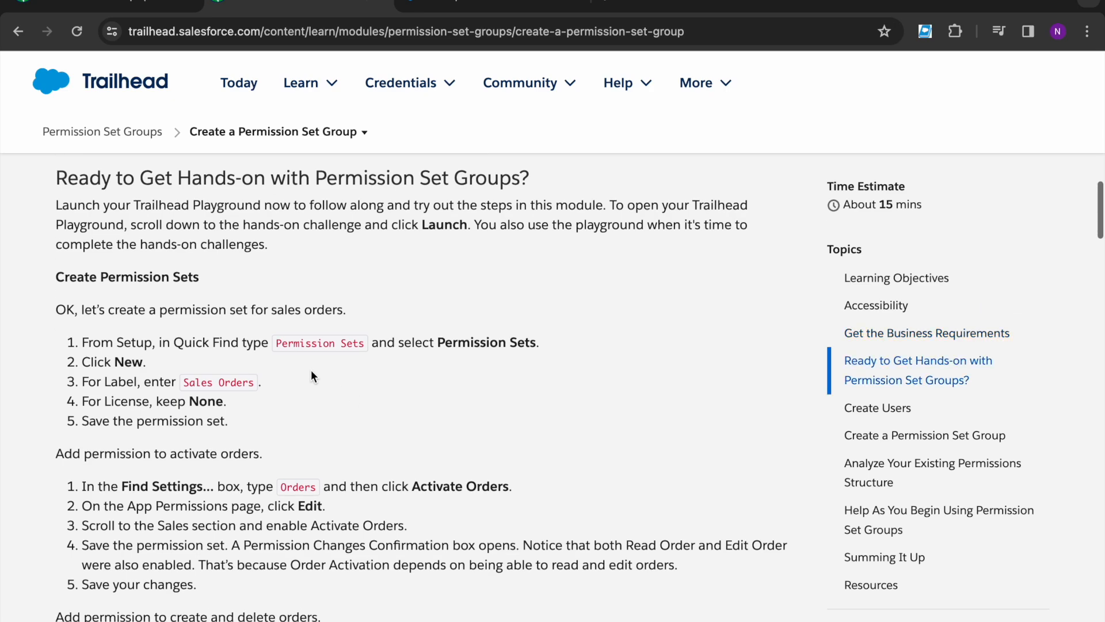
Step: Search Setup Quick Find for 'permissi' to reach Permission Sets, copying the 'Sales Orders' label from Trailhead
click(460, 7)
click(163, 151)
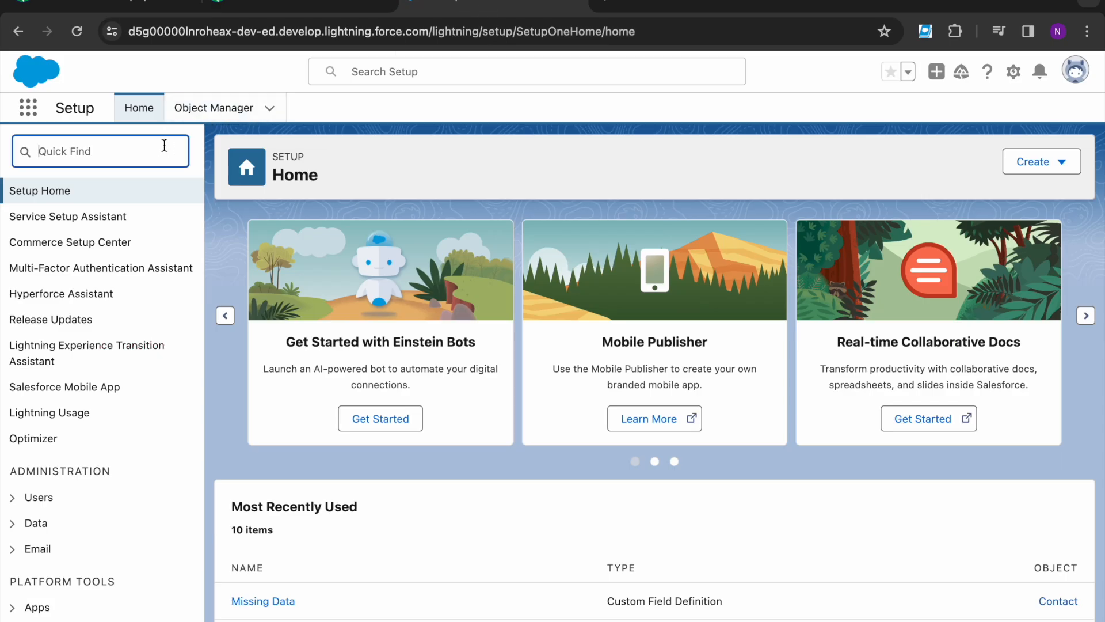
text(permission)
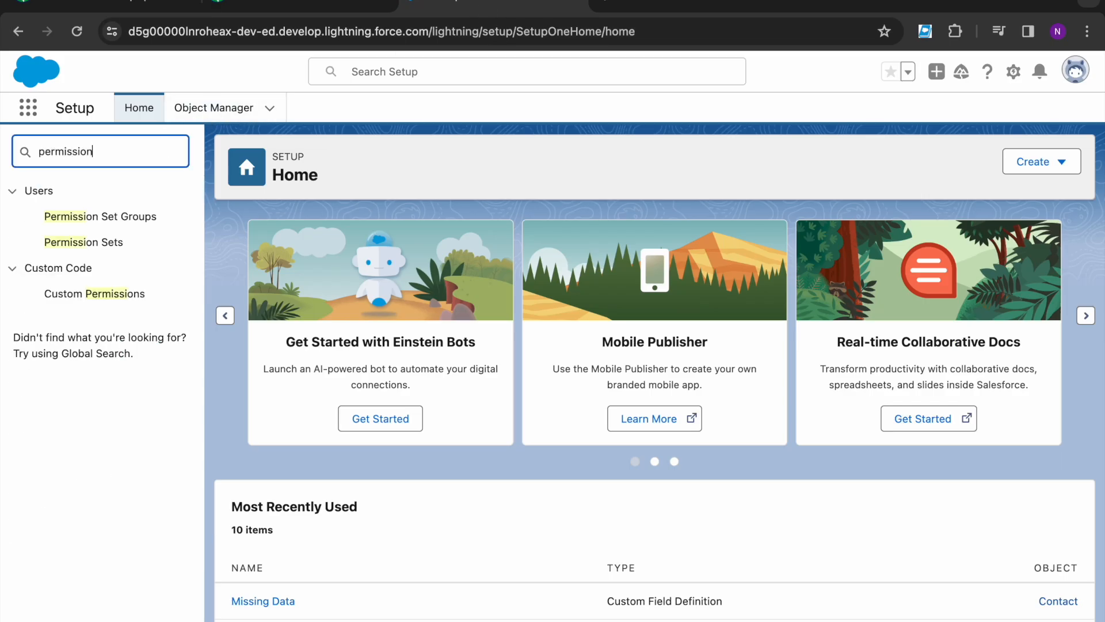
click(262, 7)
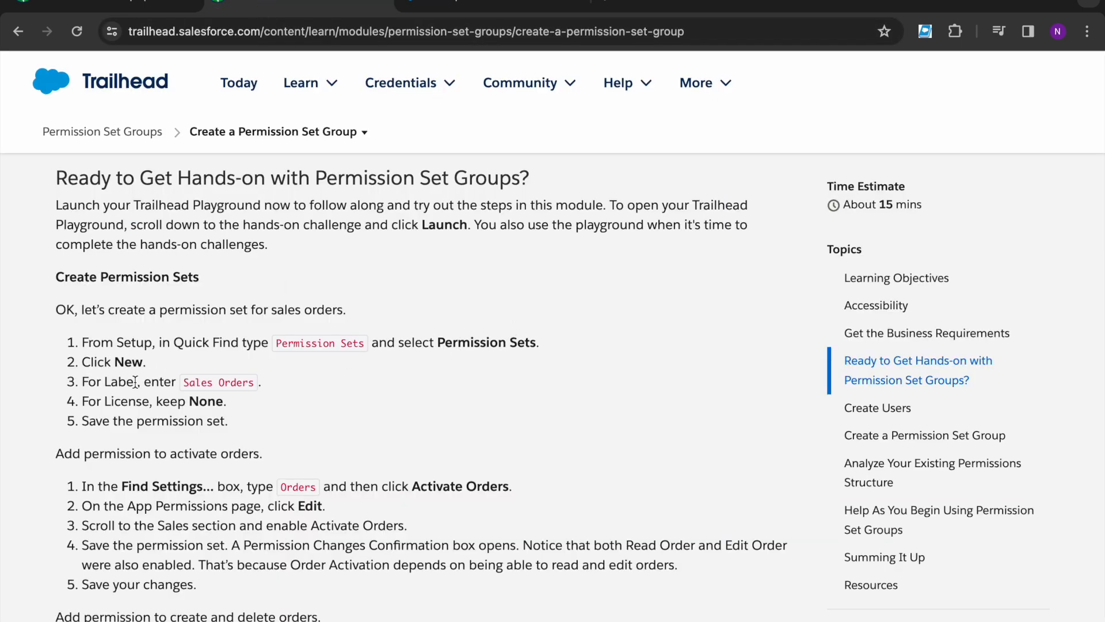
drag(183, 382, 255, 385)
key(super+c)
click(493, 6)
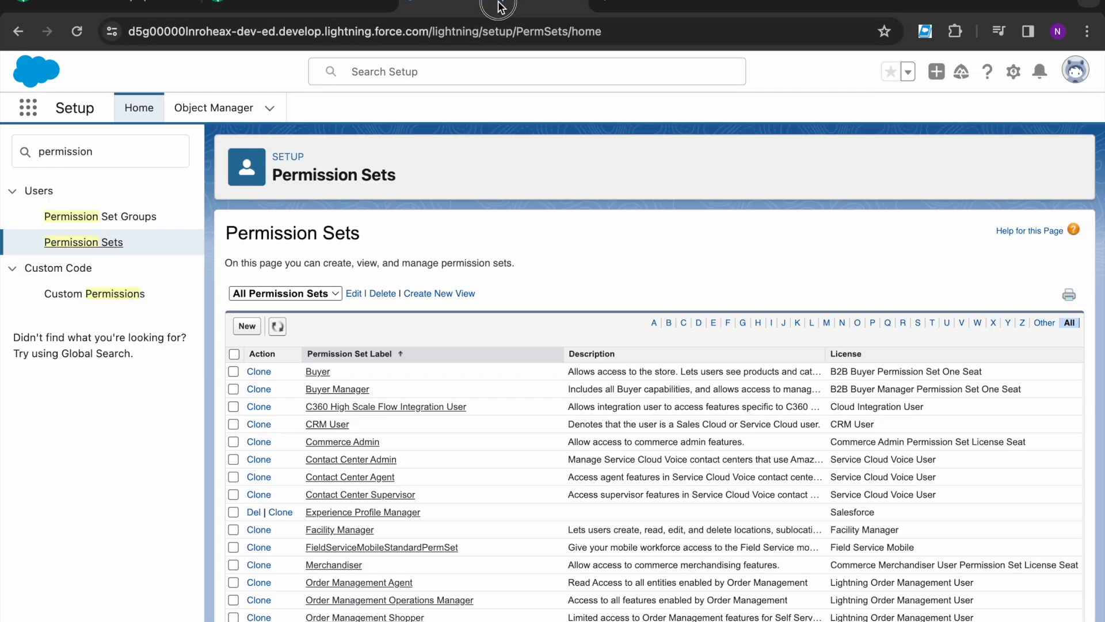
Step: Create a new permission set labelled 'Sales Orders' with API name Sales_Orders
click(247, 326)
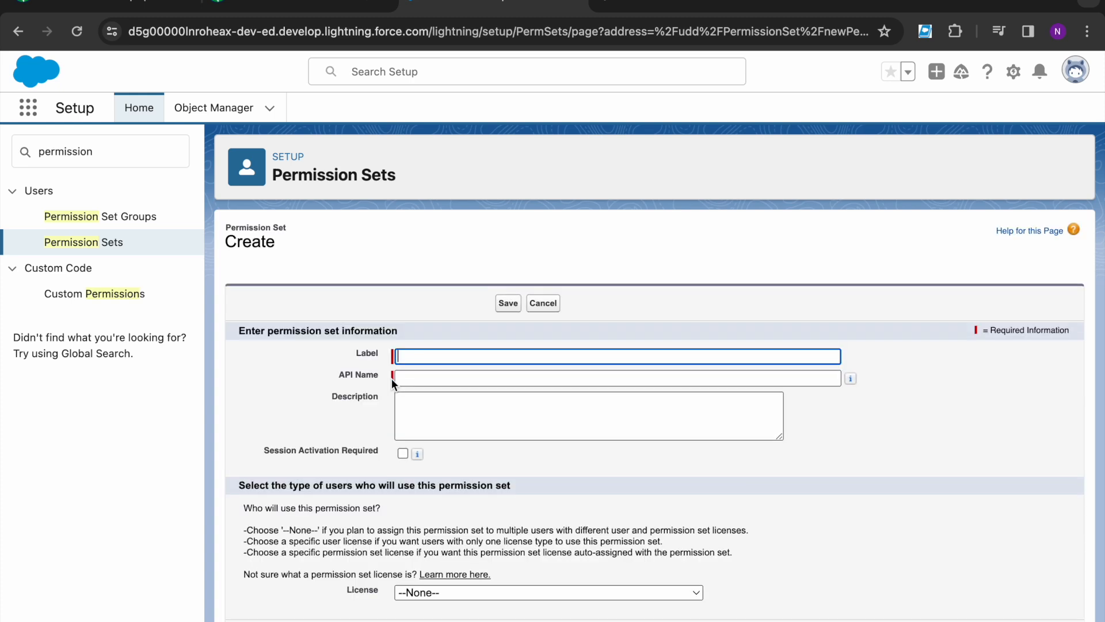
click(408, 357)
key(super+v)
click(416, 377)
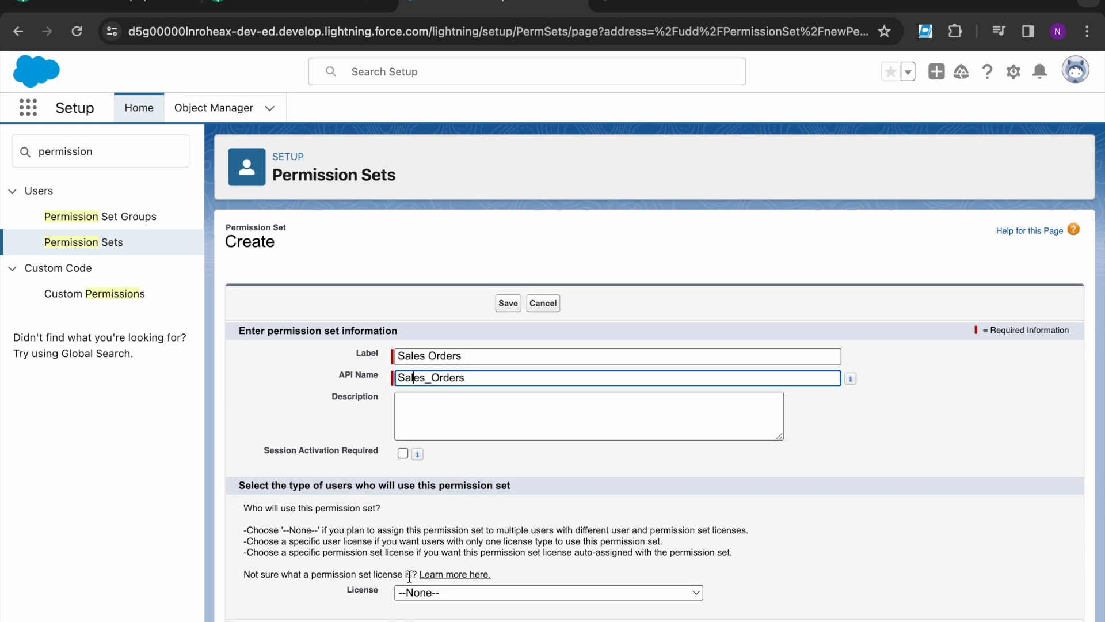
key(Return)
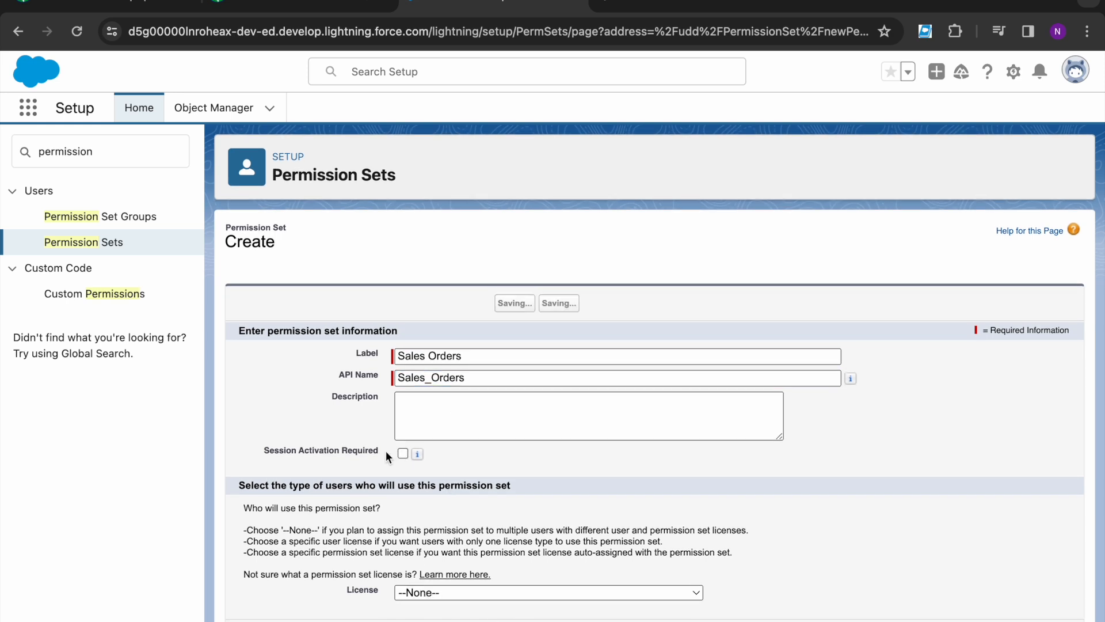
click(243, 6)
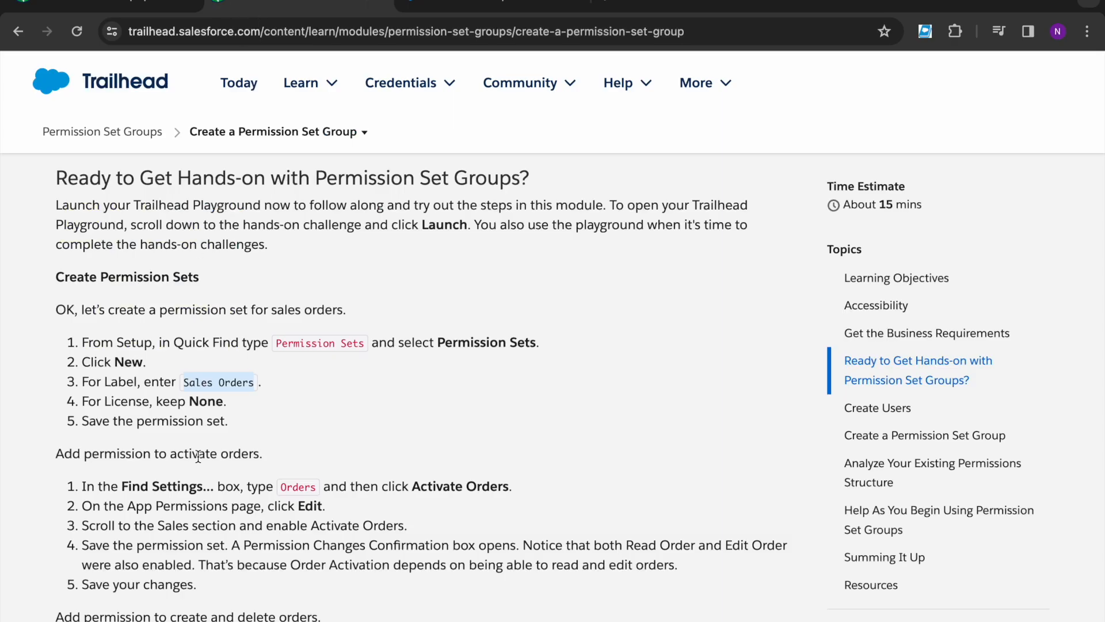
Step: Search the Sales Orders permission set's settings for 'Orde' and jump to Activate Orders
scroll(198, 457, down, 1)
drag(53, 413, 280, 426)
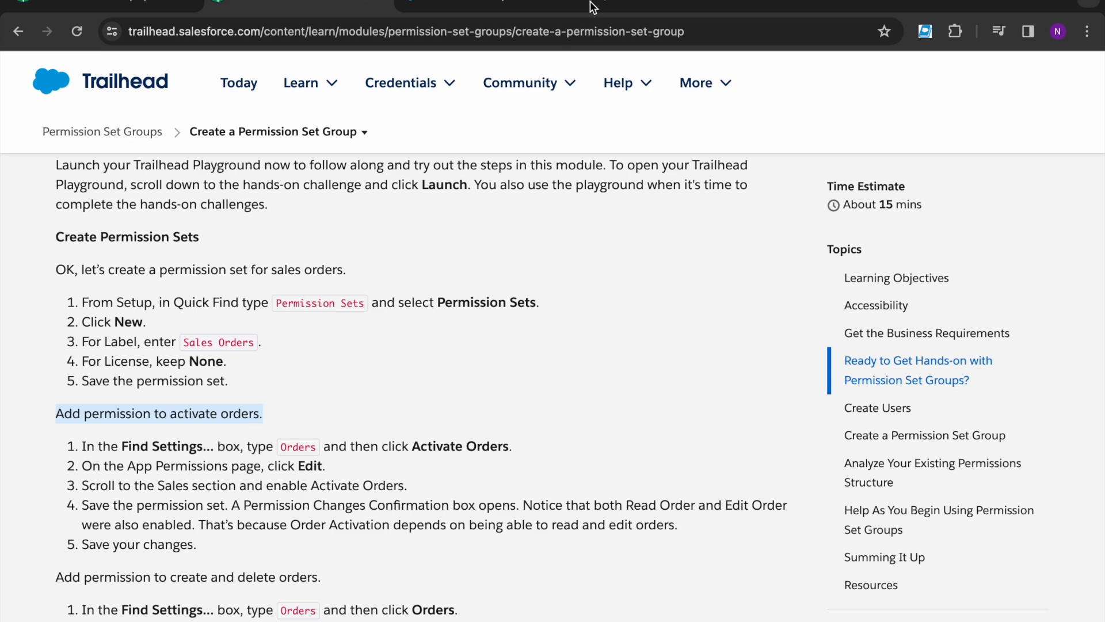
click(495, 9)
click(342, 269)
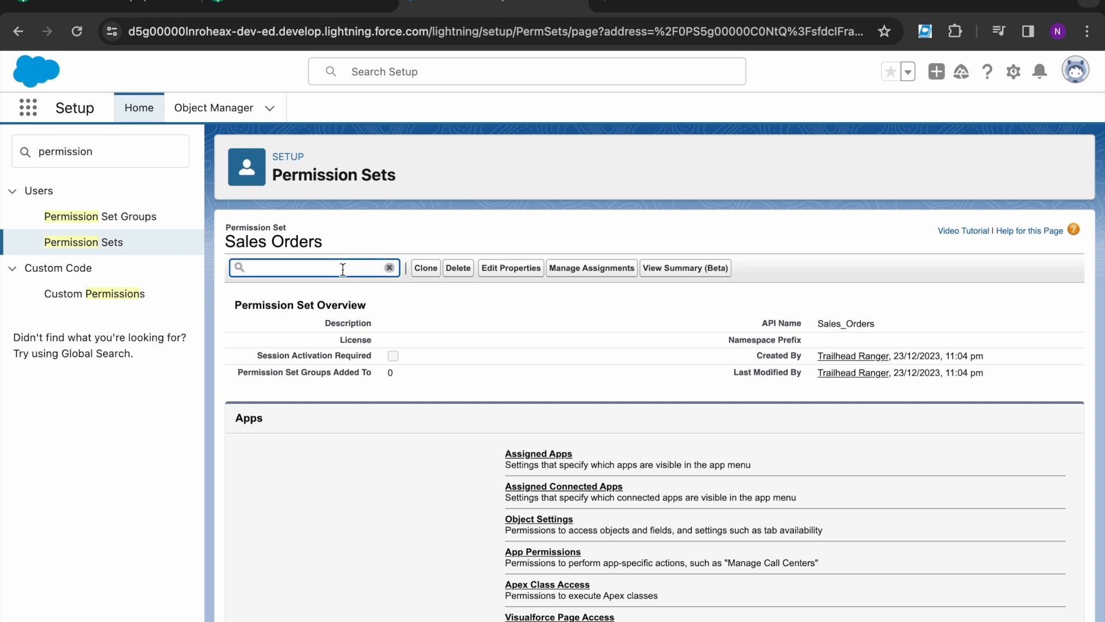
text(Order)
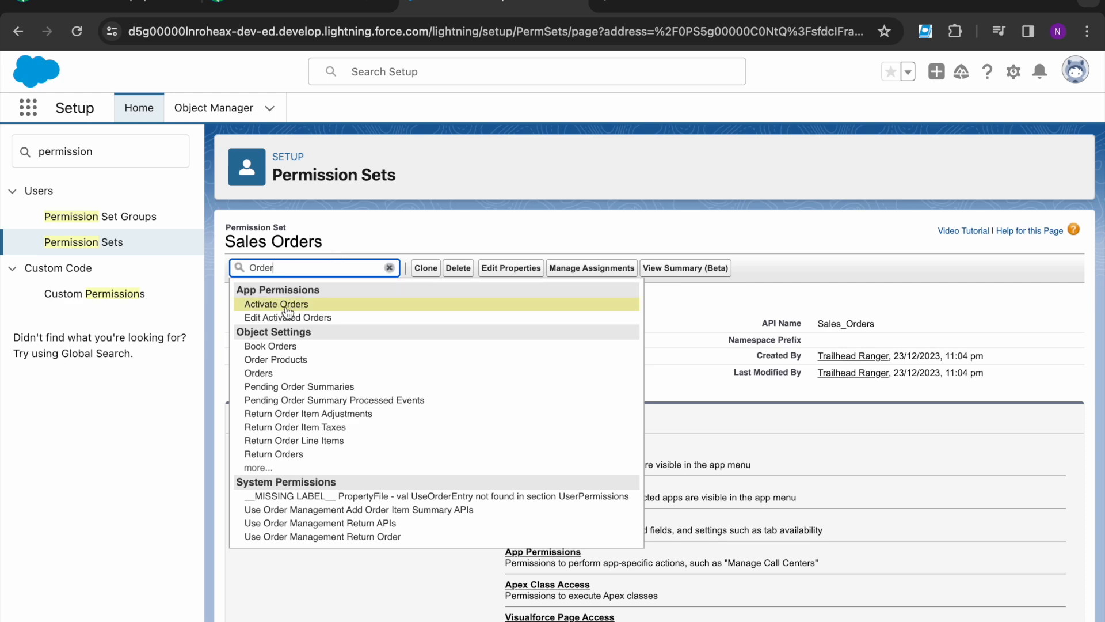
click(290, 306)
Step: Check the Trailhead step, then put the Sales Orders app permissions into edit mode
click(268, 11)
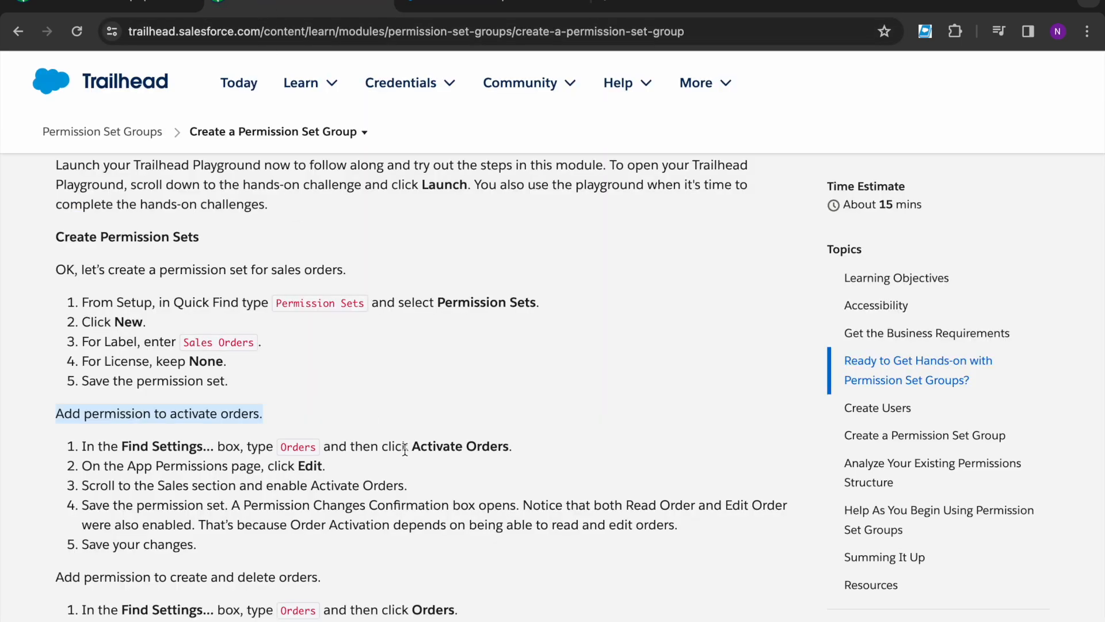
drag(382, 447, 526, 441)
click(526, 441)
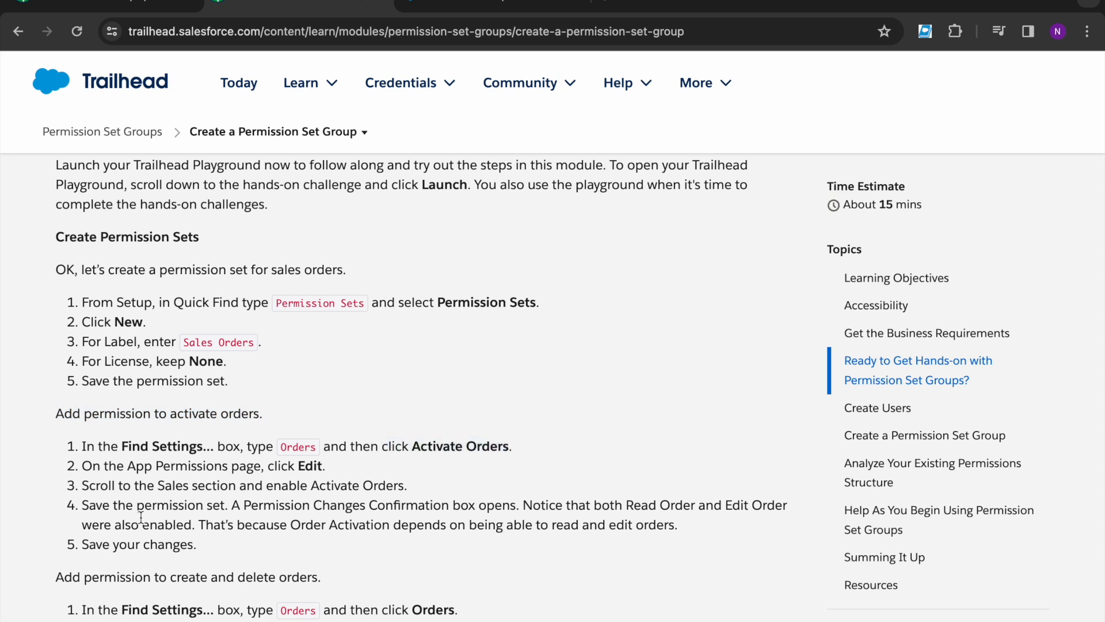
scroll(143, 518, down, 1)
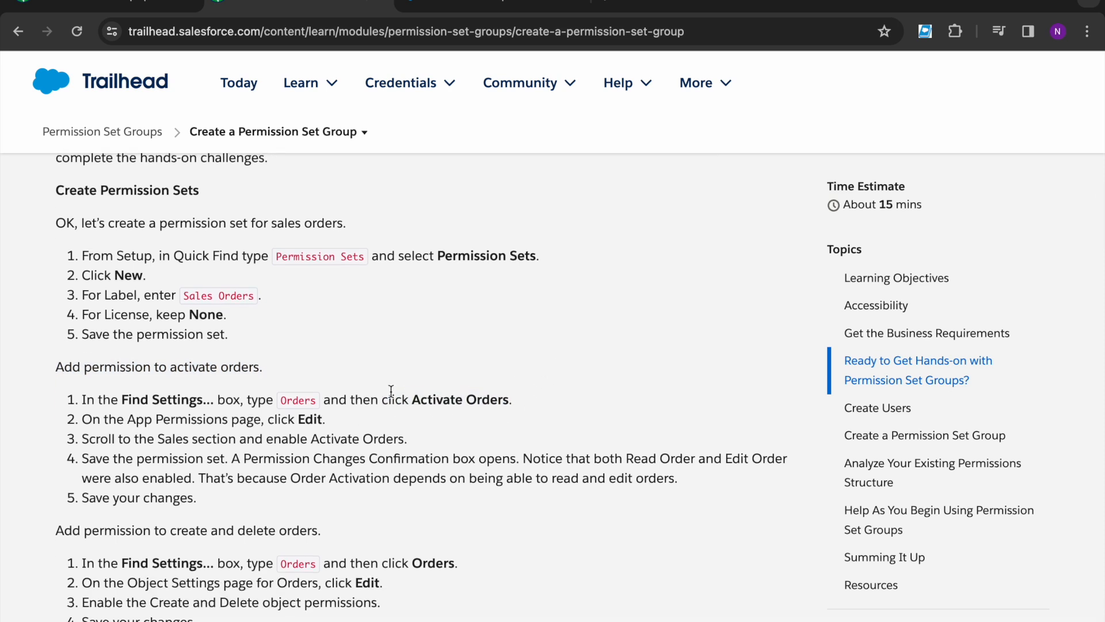
click(465, 12)
scroll(491, 324, up, 1)
scroll(490, 360, up, 15)
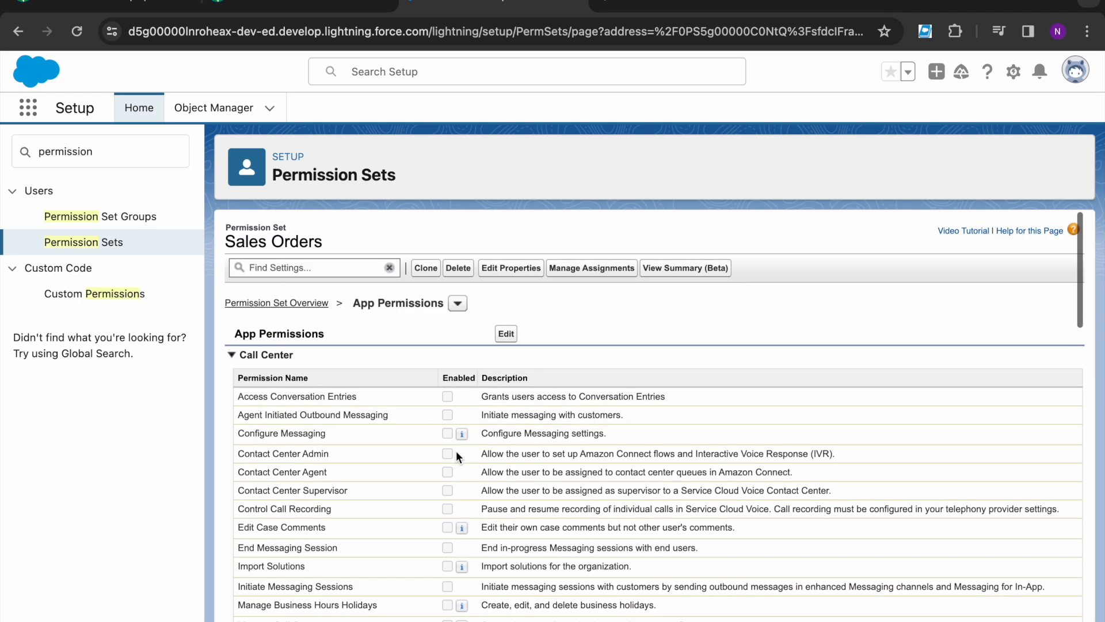
click(506, 335)
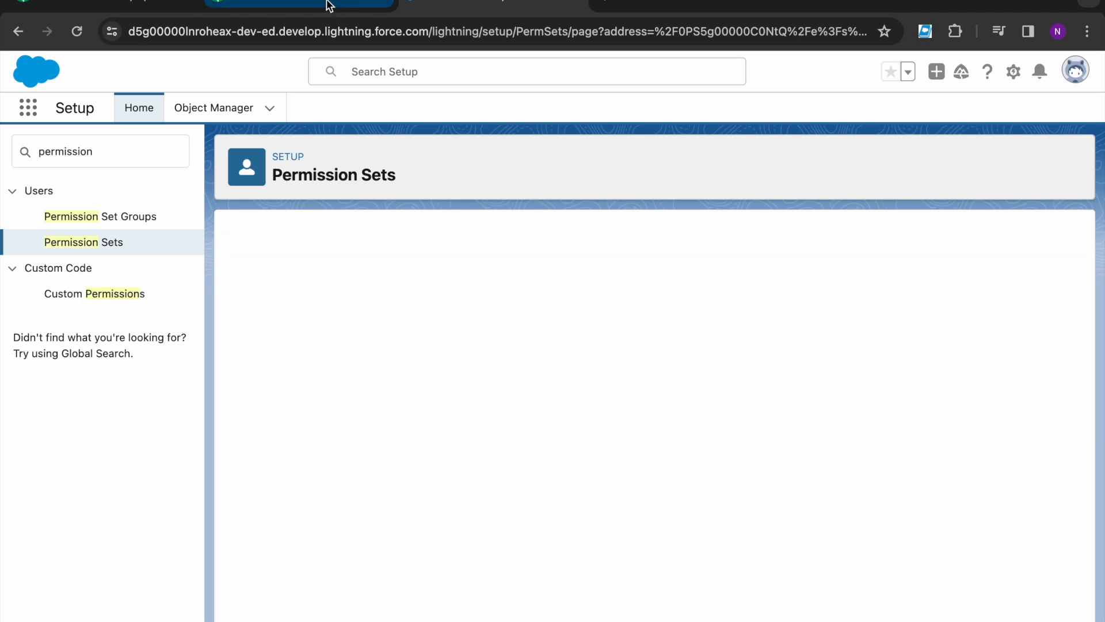
Step: Review the instructions on enabling Activate Orders and its Read Order and Edit Order dependency
click(331, 7)
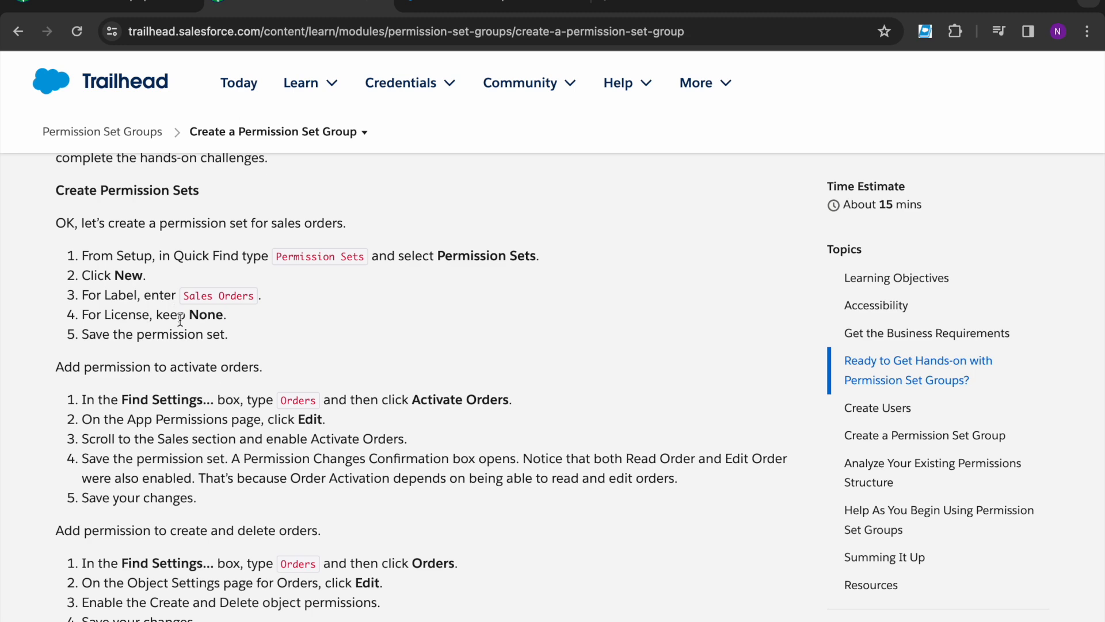
scroll(273, 426, down, 2)
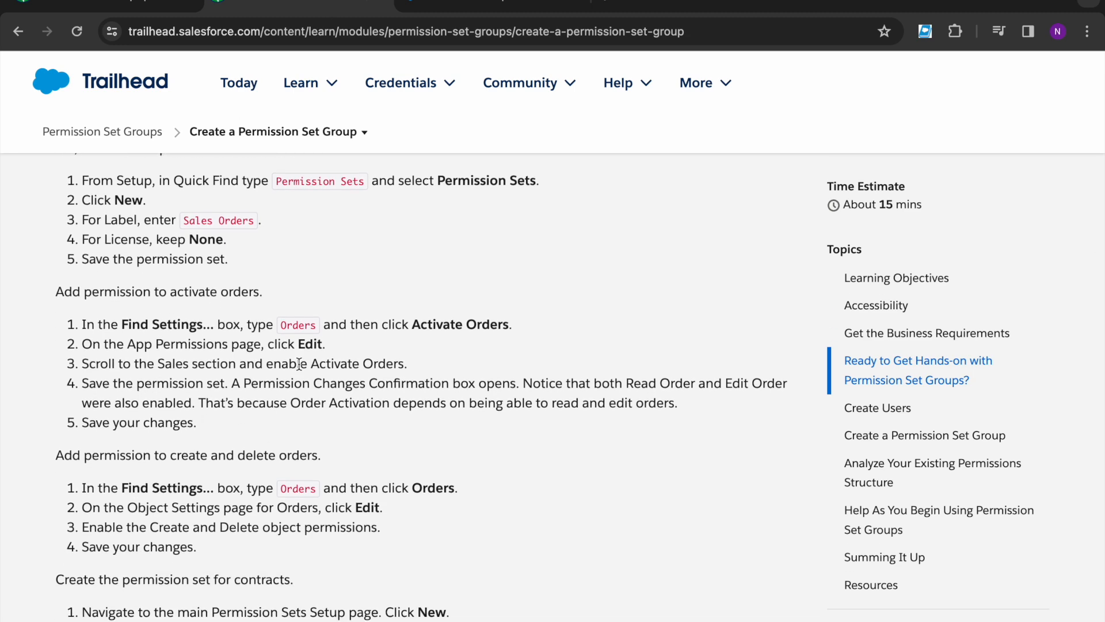
drag(266, 364, 416, 366)
click(415, 366)
drag(600, 383, 770, 384)
click(282, 449)
drag(291, 403, 534, 426)
Step: Tick Activate Orders under Sales in the app permissions and save
click(495, 4)
scroll(437, 499, down, 4)
scroll(437, 499, down, 5)
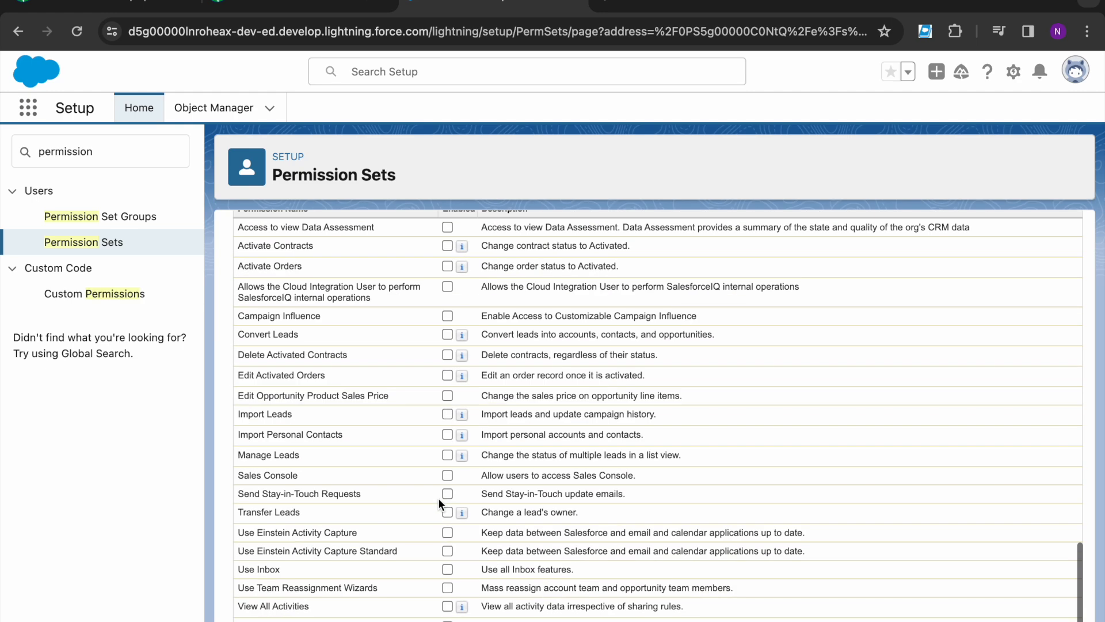
scroll(437, 498, up, 4)
scroll(437, 499, up, 1)
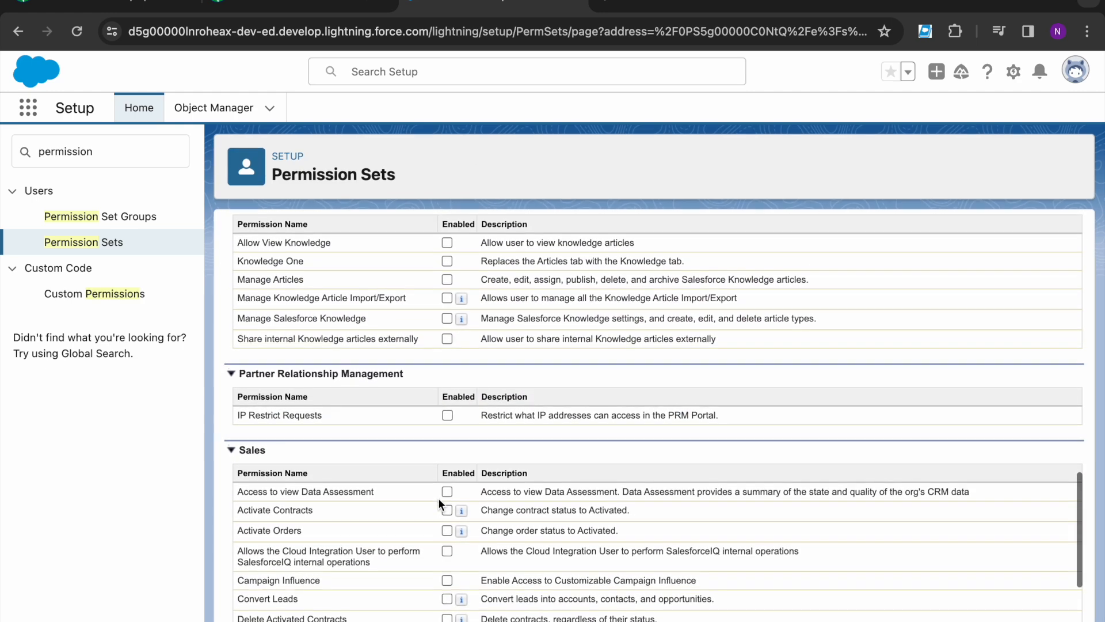
drag(238, 529, 306, 527)
click(411, 528)
click(447, 530)
scroll(482, 382, up, 10)
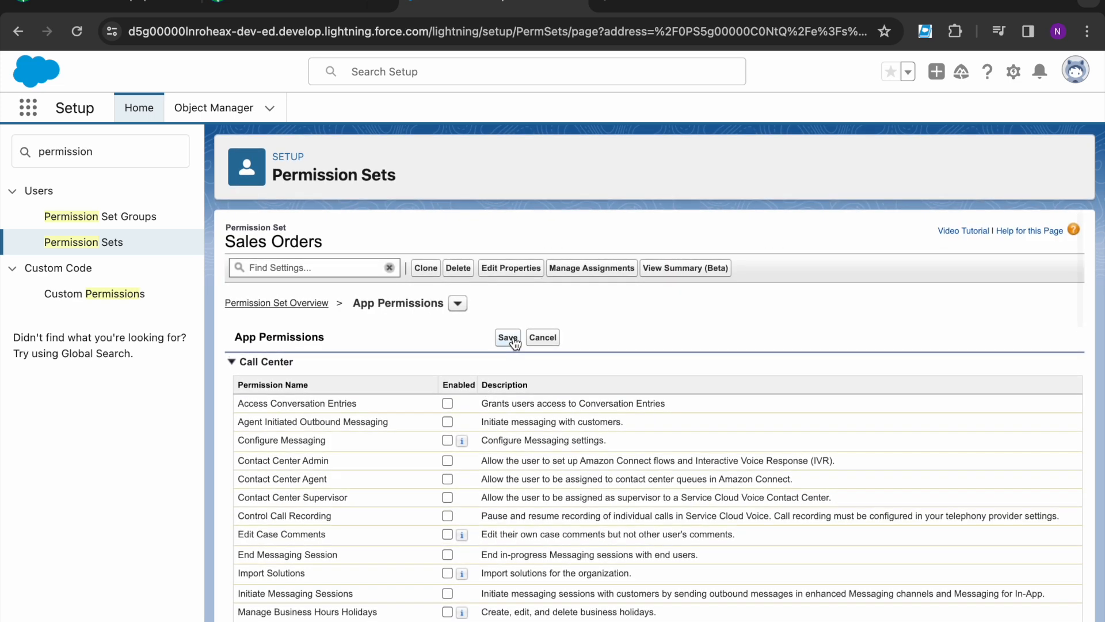
click(511, 339)
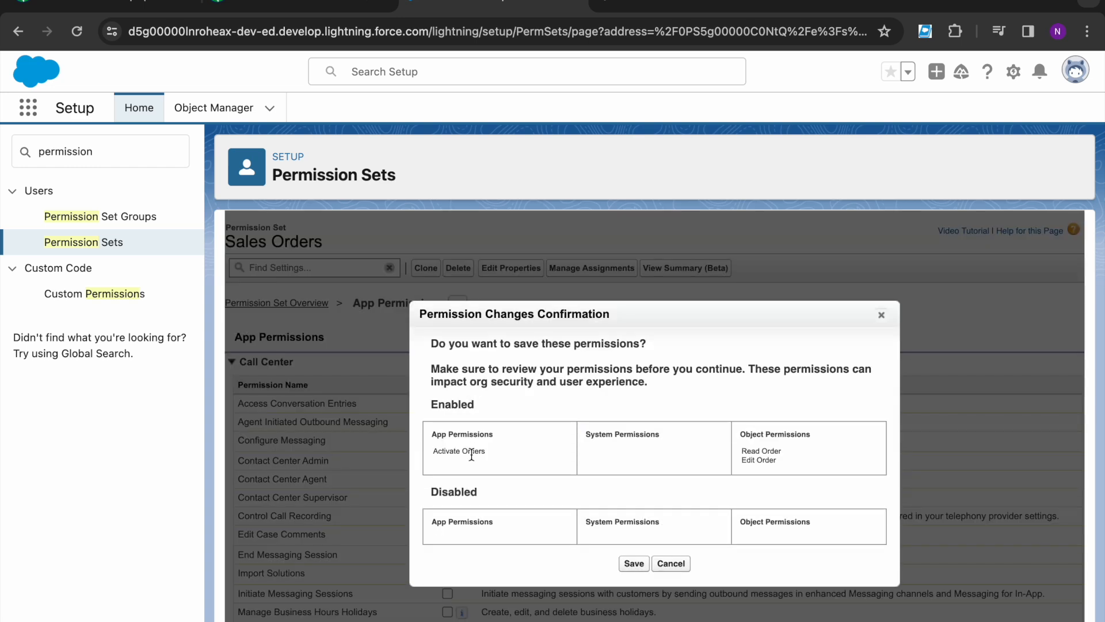
Step: Confirm the Permission Changes dialog, which also enables Read Order and Edit Order
scroll(471, 455, down, 2)
scroll(472, 455, up, 1)
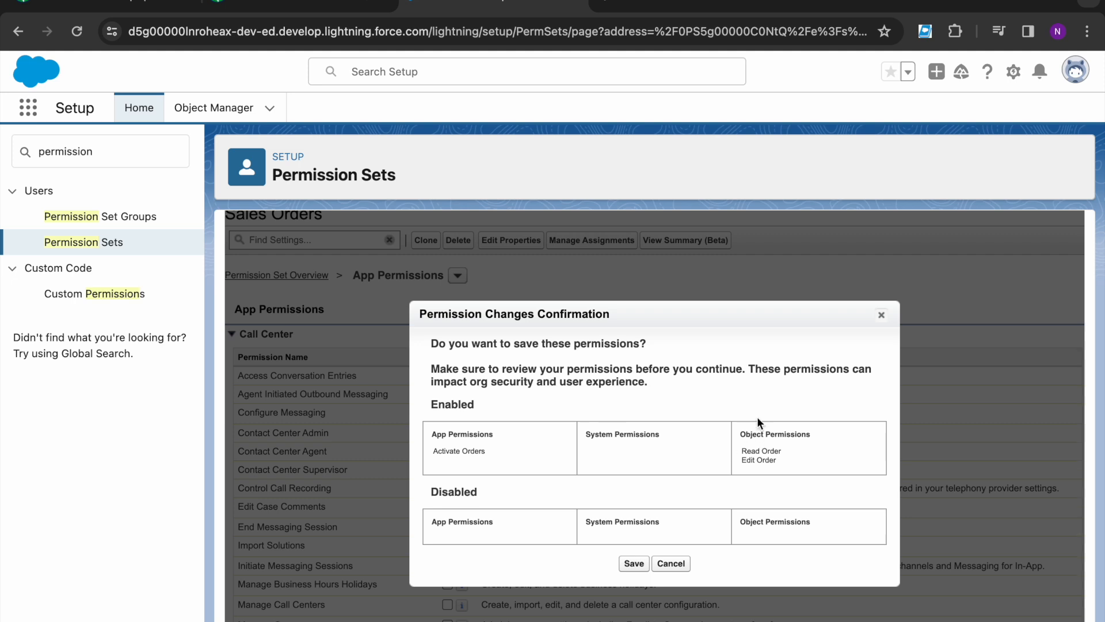
drag(741, 418, 783, 467)
click(771, 473)
click(677, 498)
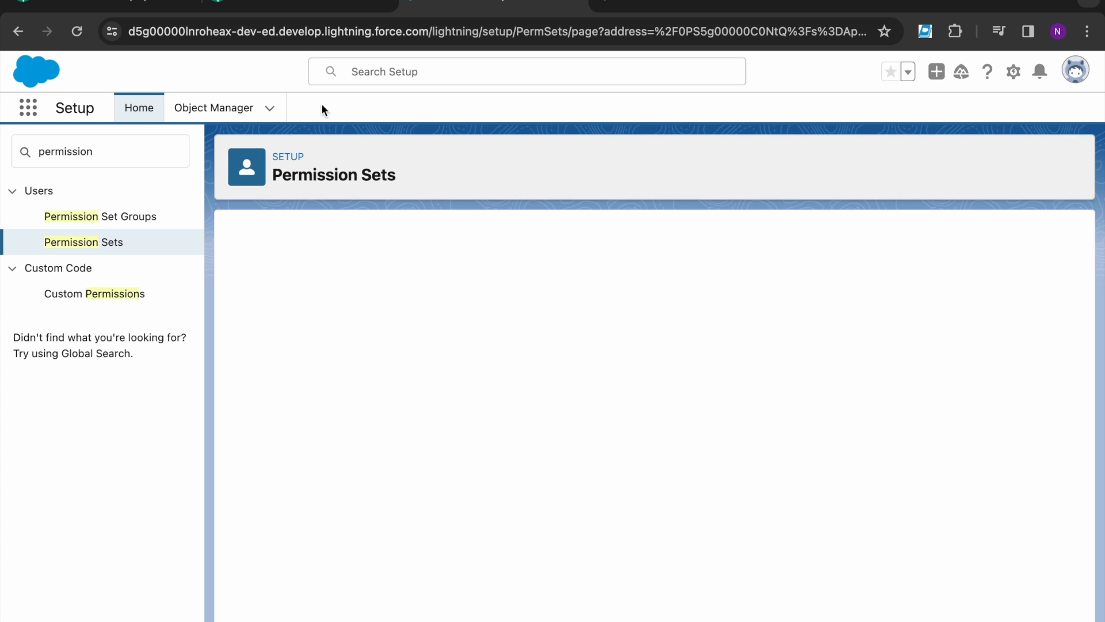
click(300, 6)
scroll(183, 379, down, 1)
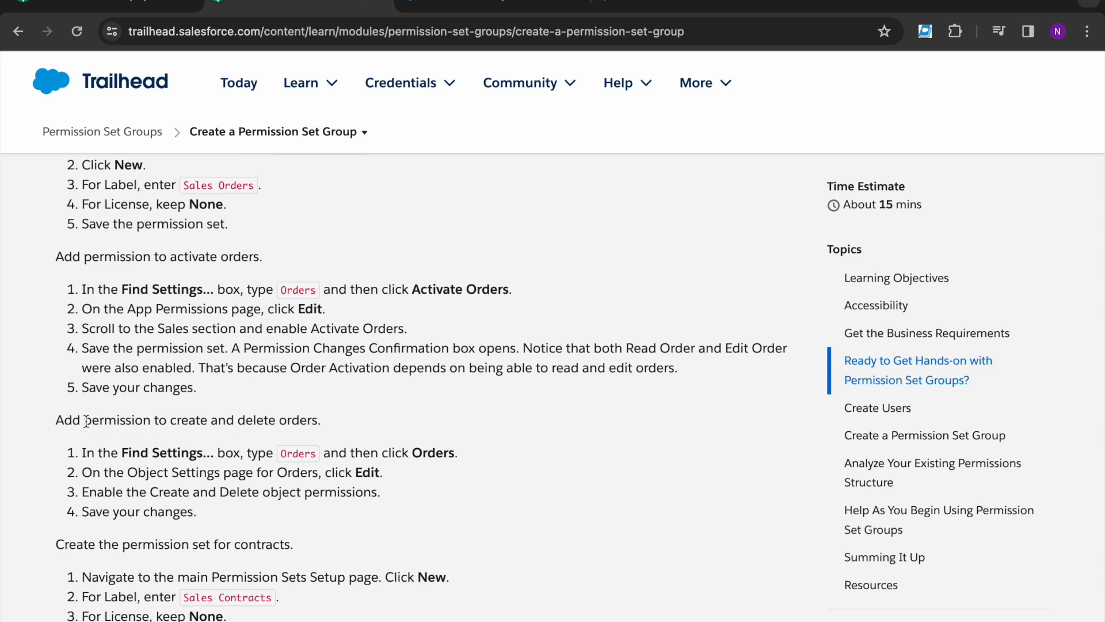
Step: Read Trailhead's 'Add permission to create and delete orders' step, then return to Setup
drag(169, 420, 332, 430)
click(331, 429)
drag(171, 420, 206, 423)
click(241, 418)
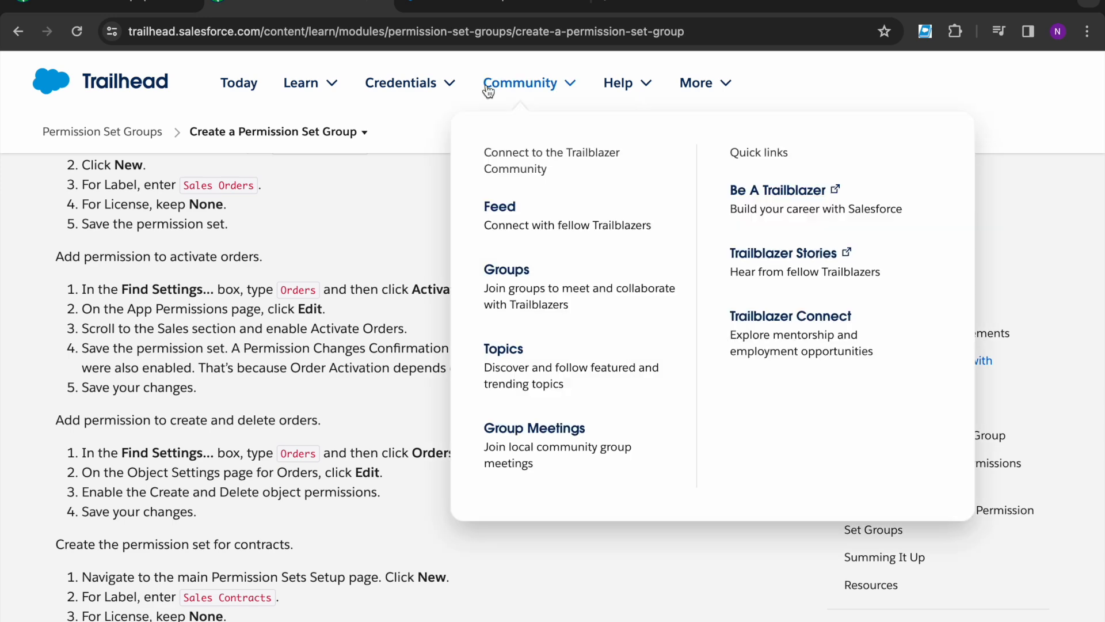
click(454, 8)
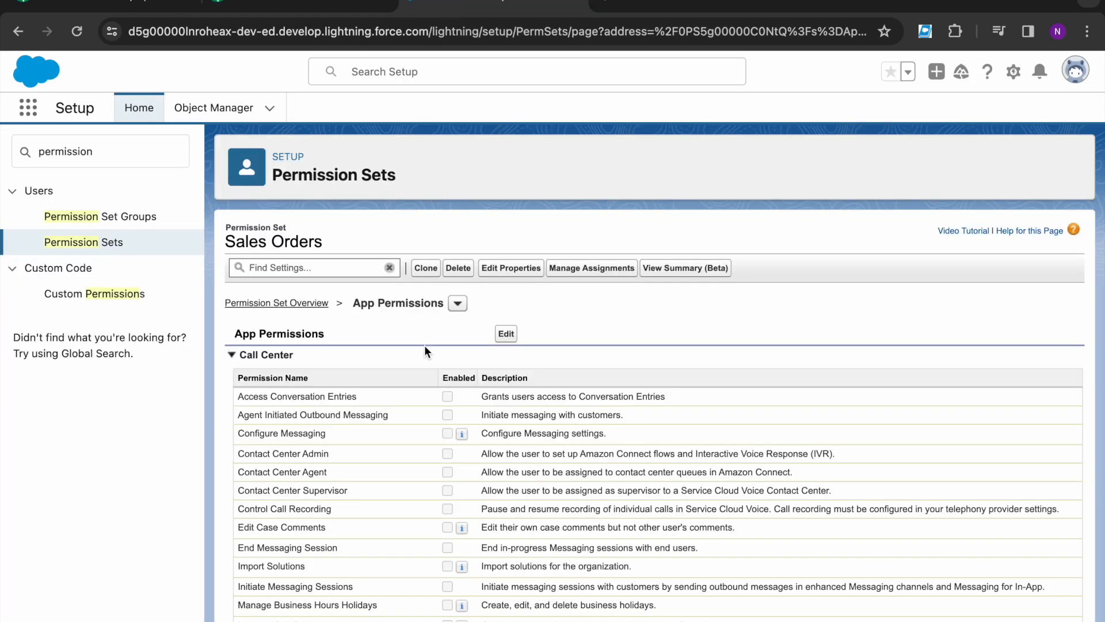
Step: Browse the Sales Orders permission set's section list toward Object Settings
click(457, 305)
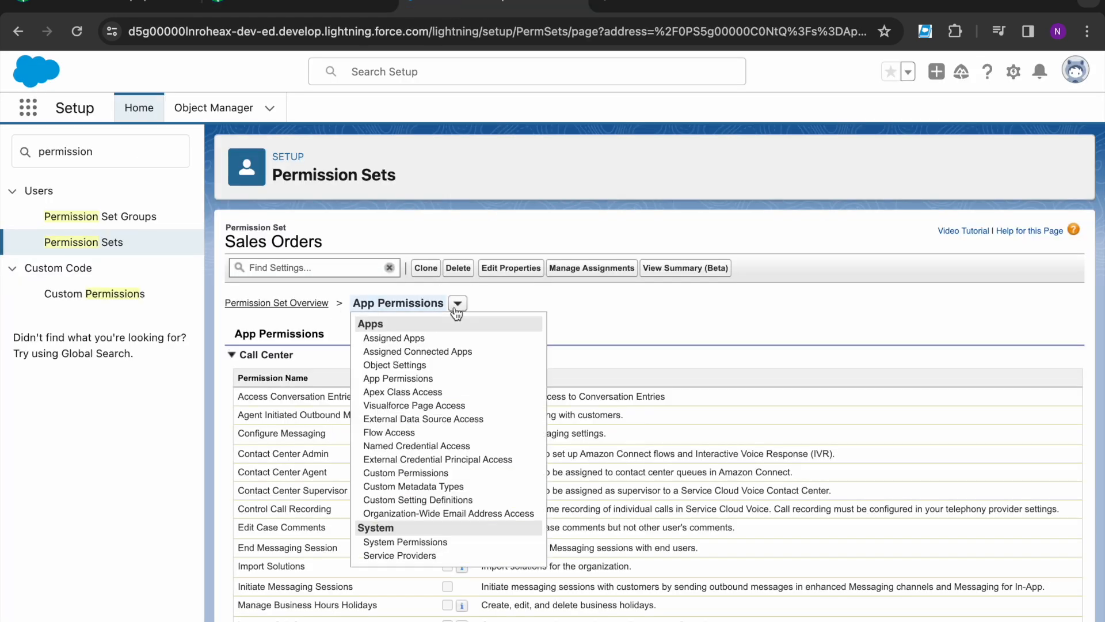
click(396, 364)
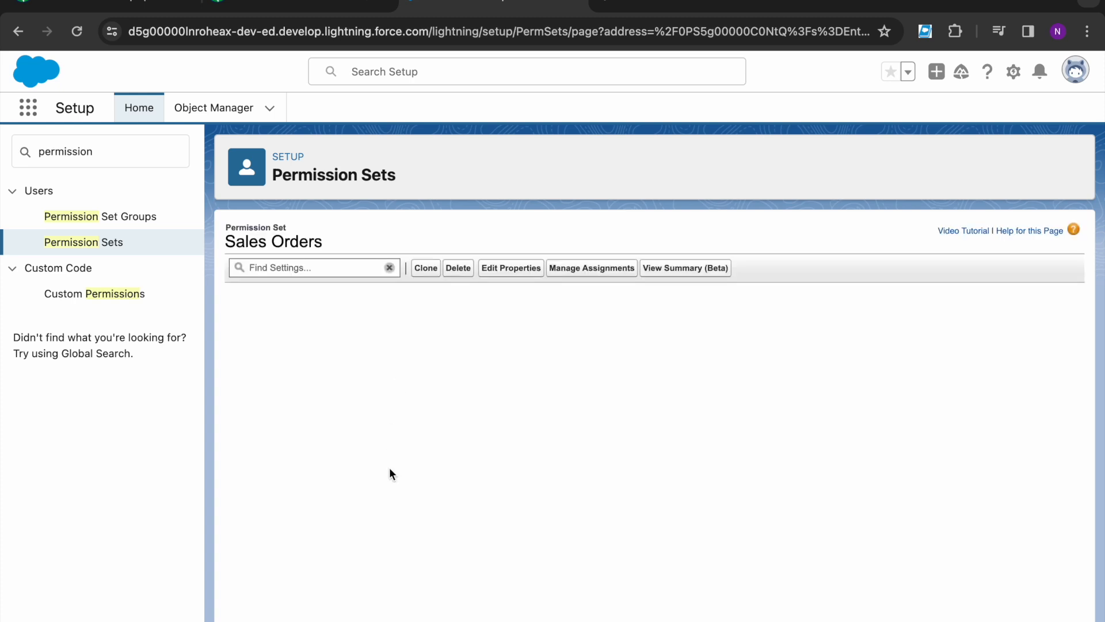
scroll(393, 480, down, 2)
scroll(392, 480, up, 2)
click(448, 301)
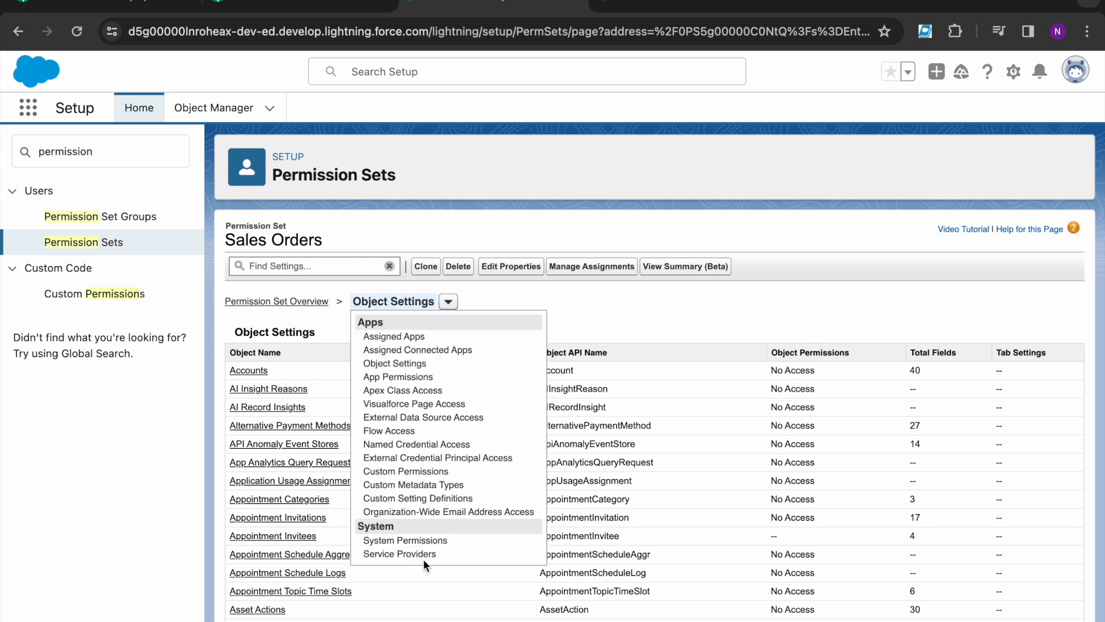
scroll(395, 506, down, 2)
scroll(395, 505, up, 2)
Step: Search settings for 'Order' and edit the Orders object permissions to add Create and Delete
click(317, 267)
text(Order)
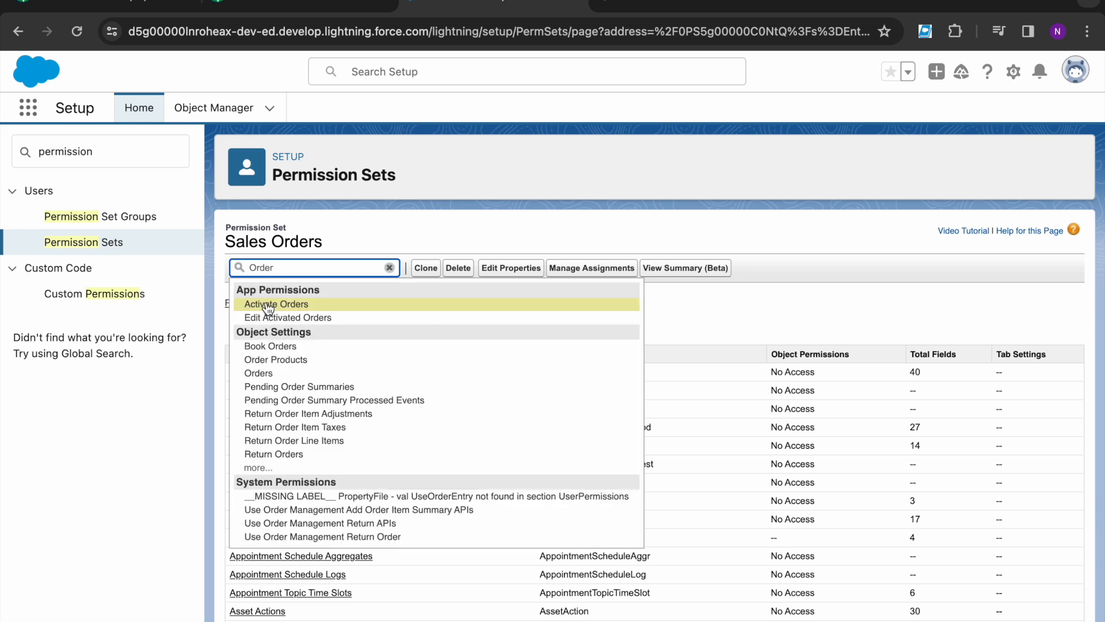
click(265, 372)
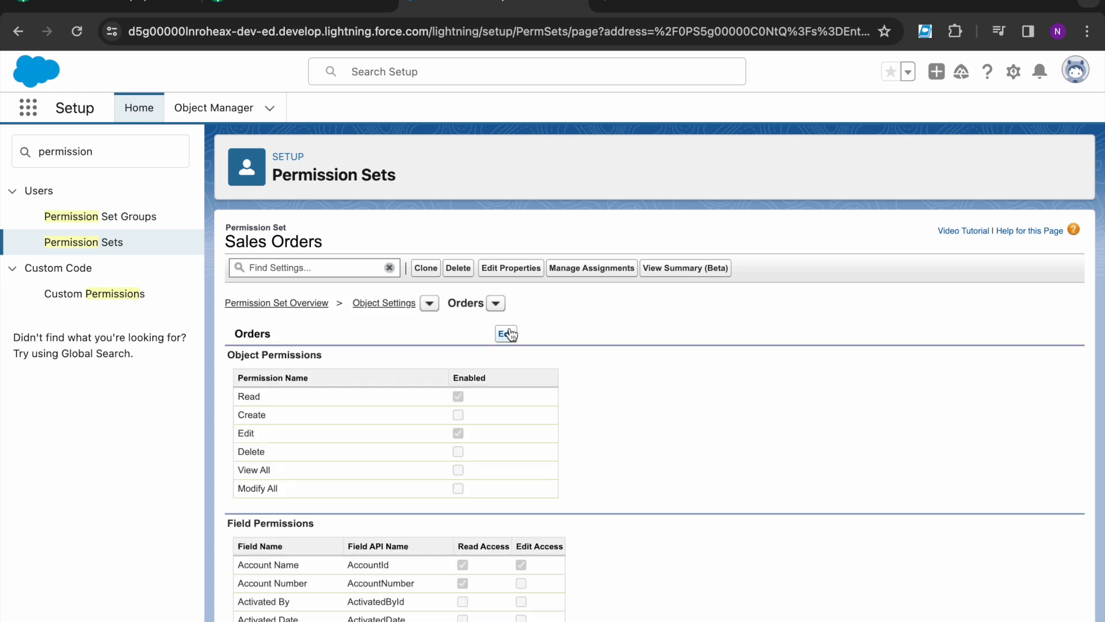
click(509, 334)
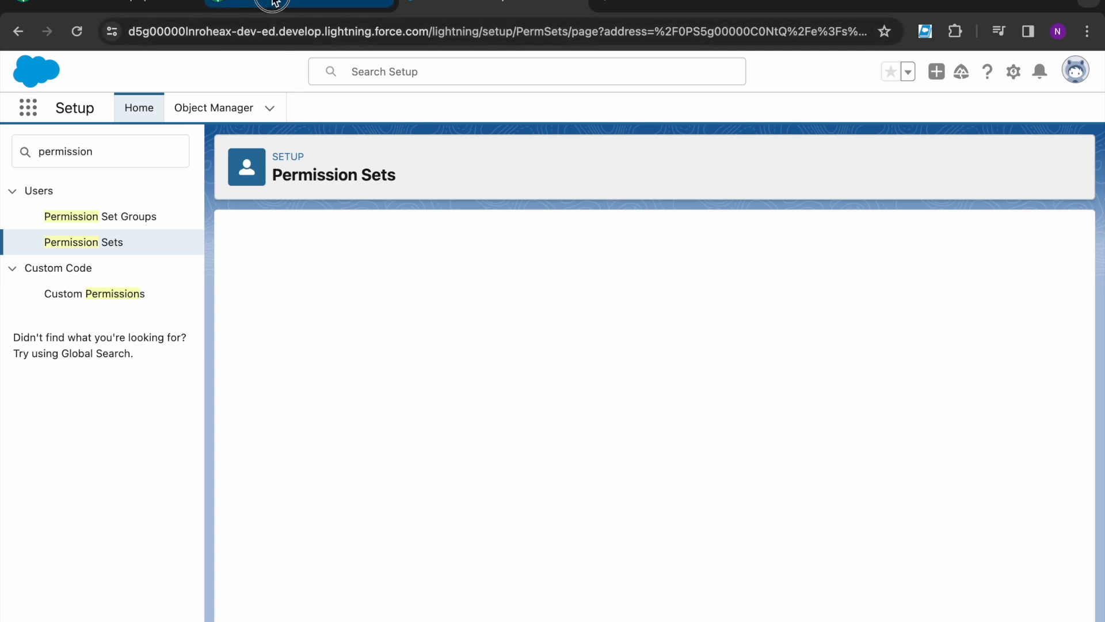
click(293, 6)
drag(150, 454, 388, 456)
click(440, 5)
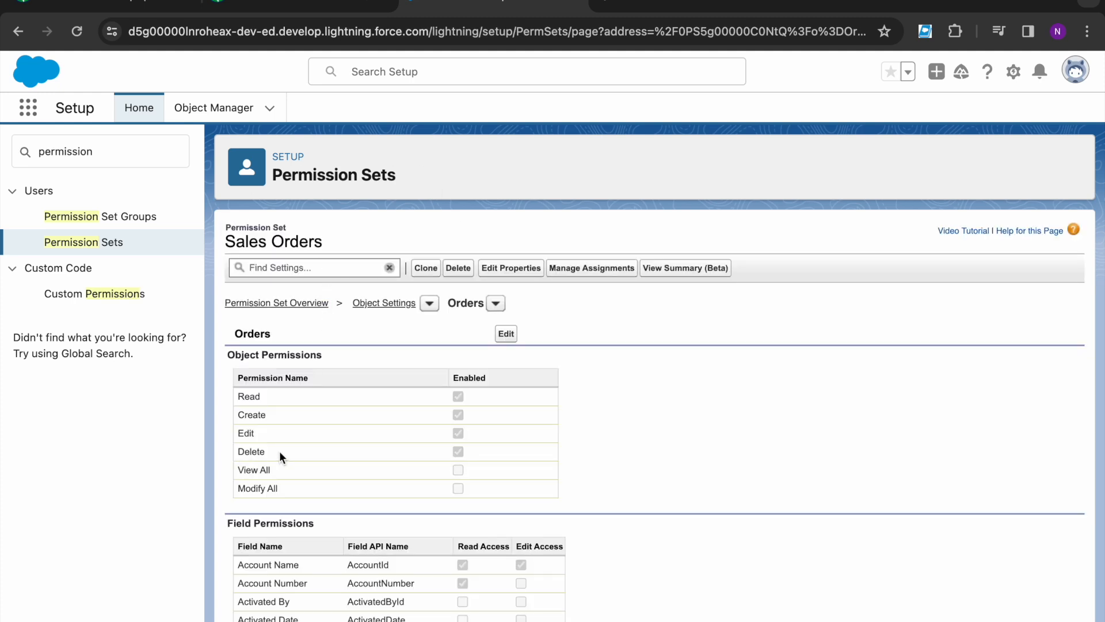
click(319, 7)
Step: Pick up the 'Sales Contracts' label from the Trailhead instructions
scroll(223, 500, down, 2)
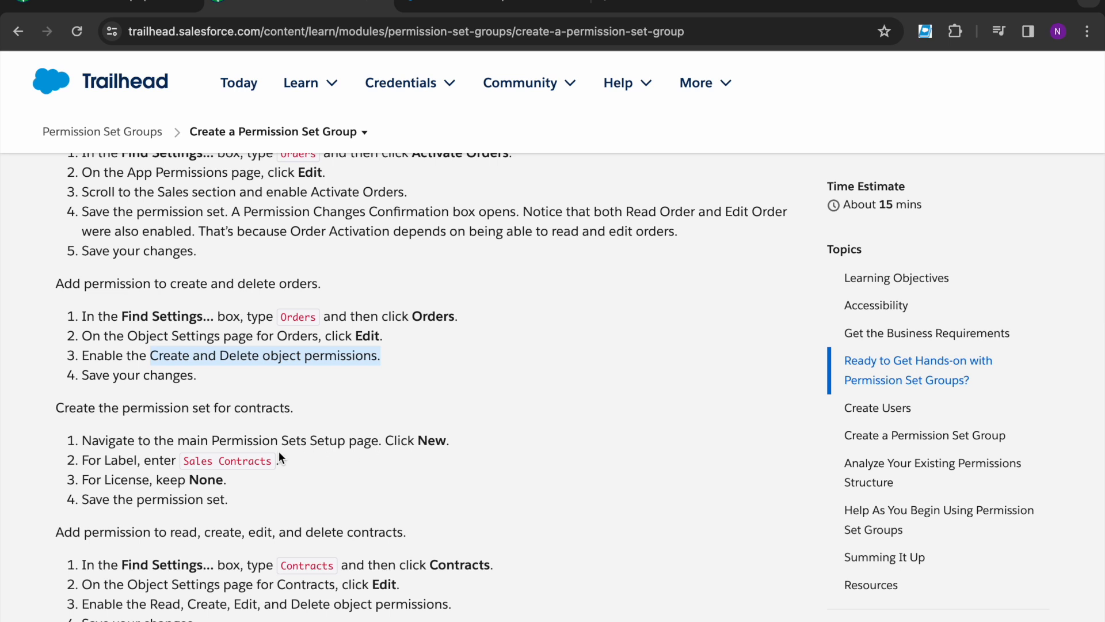
click(185, 460)
drag(185, 460, 271, 463)
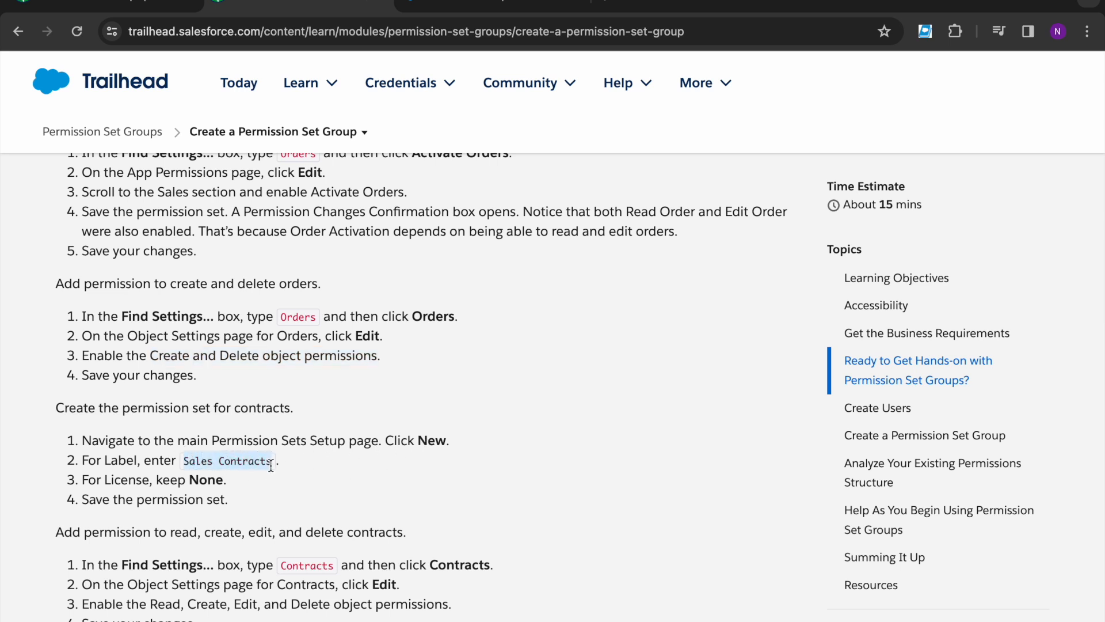
click(438, 7)
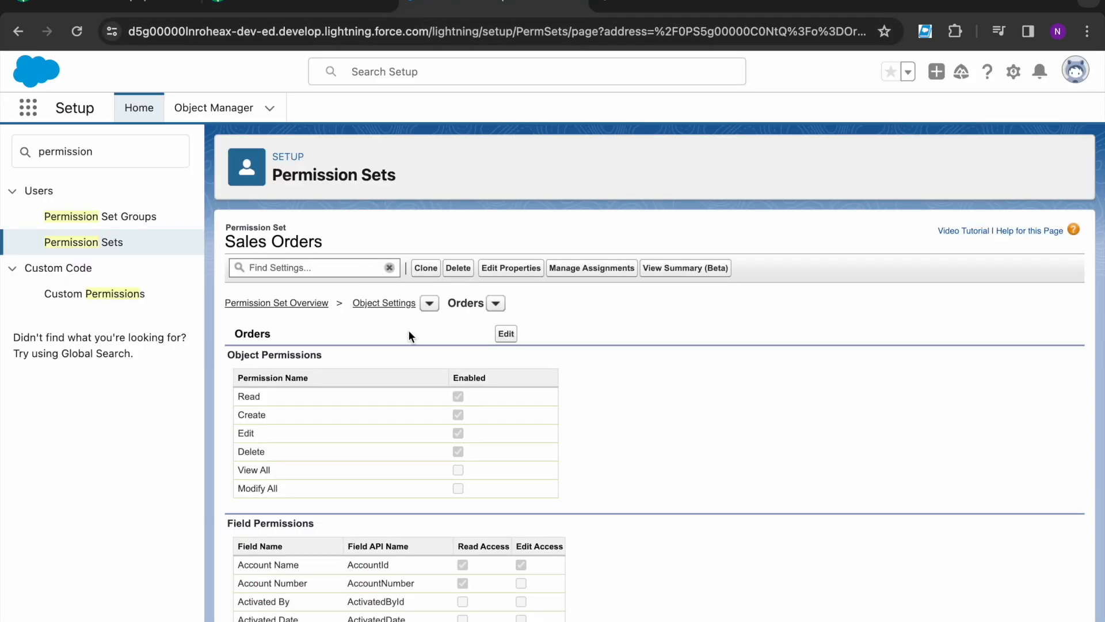
Step: Create a permission set labelled 'Sales Contracts' (API name Sales_Contracts) with License --None--
click(116, 242)
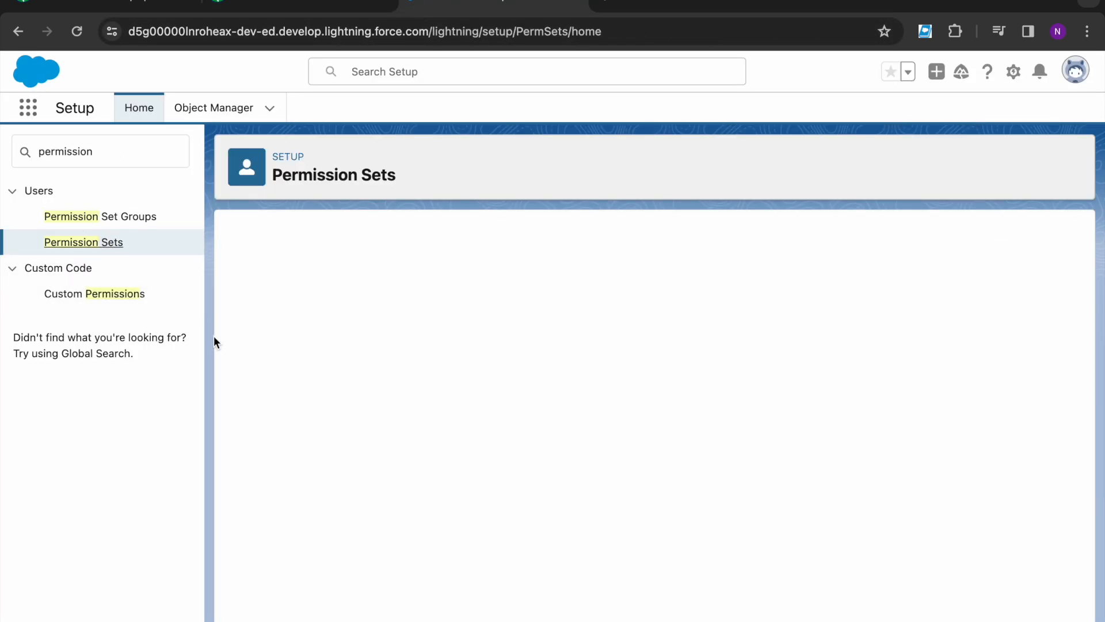
click(253, 324)
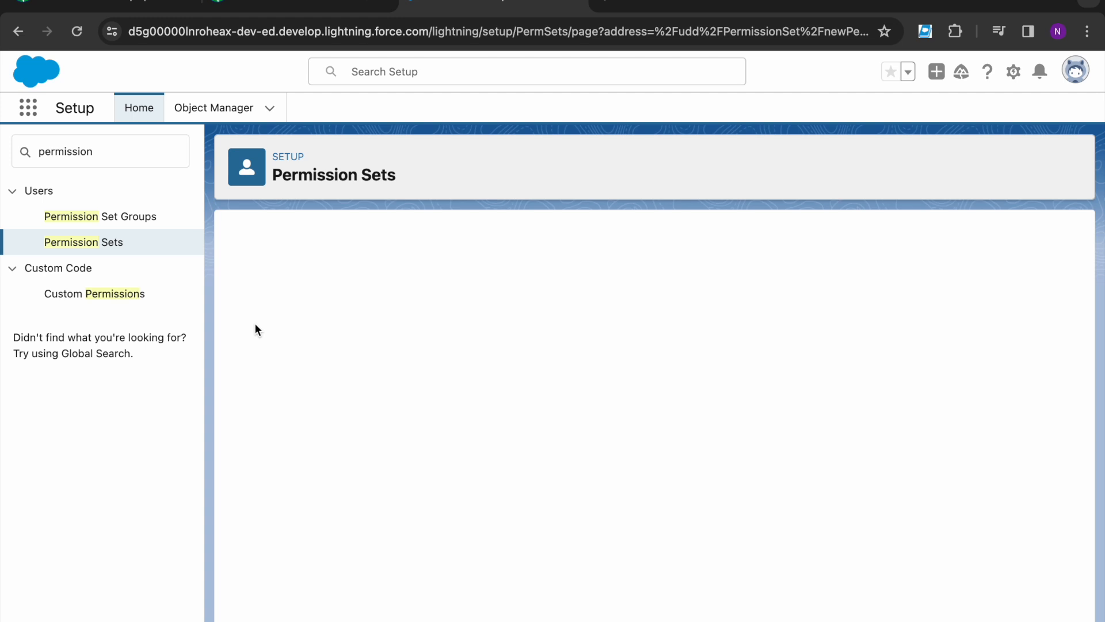
click(414, 355)
text(Sales Contracts)
click(414, 377)
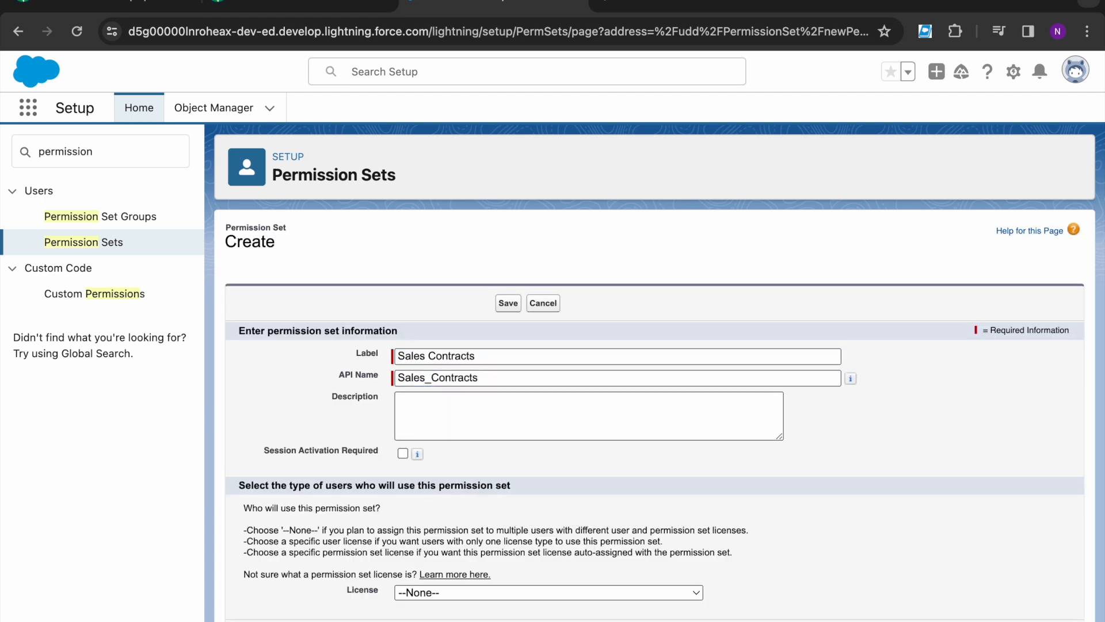
key(Return)
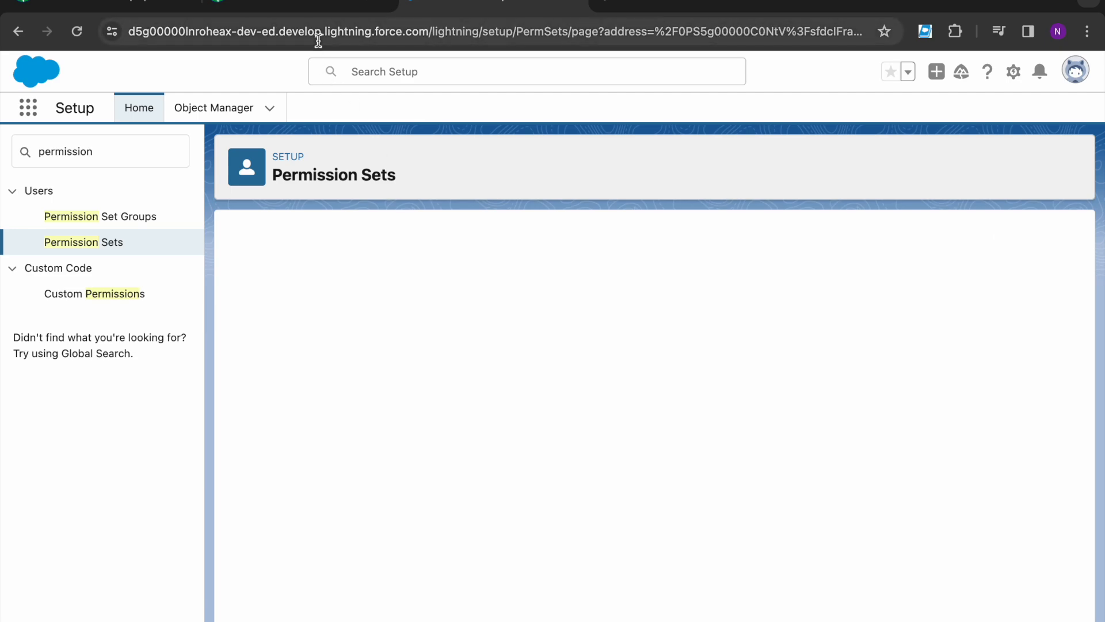
click(308, 6)
scroll(234, 512, down, 3)
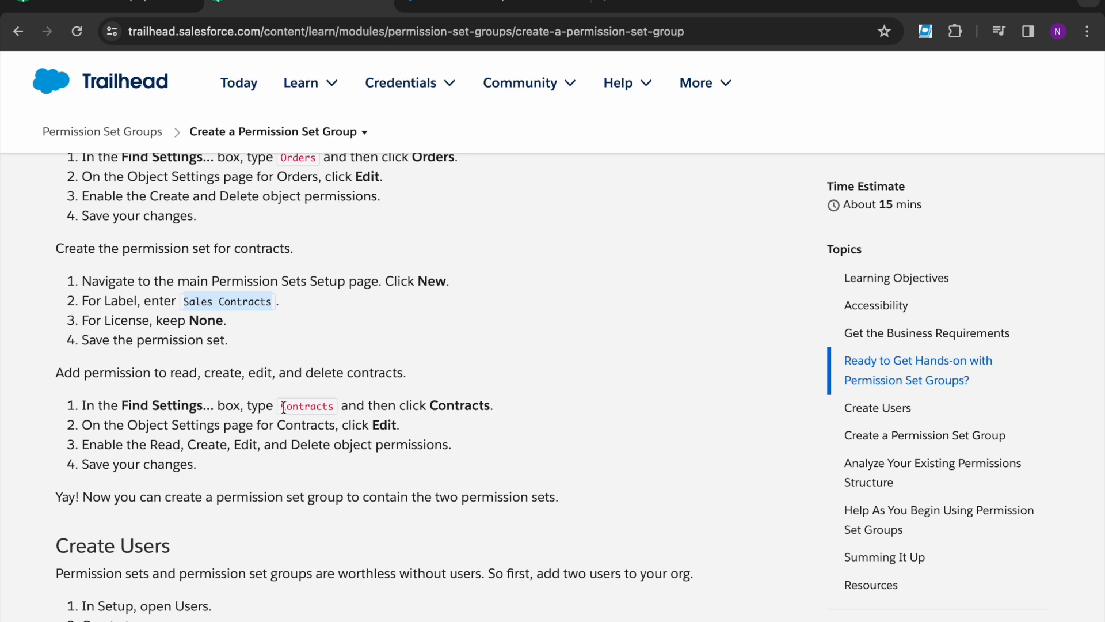
Step: Under Object Settings > Contracts, enable Read, Create, Edit and Delete and save
drag(284, 407, 346, 407)
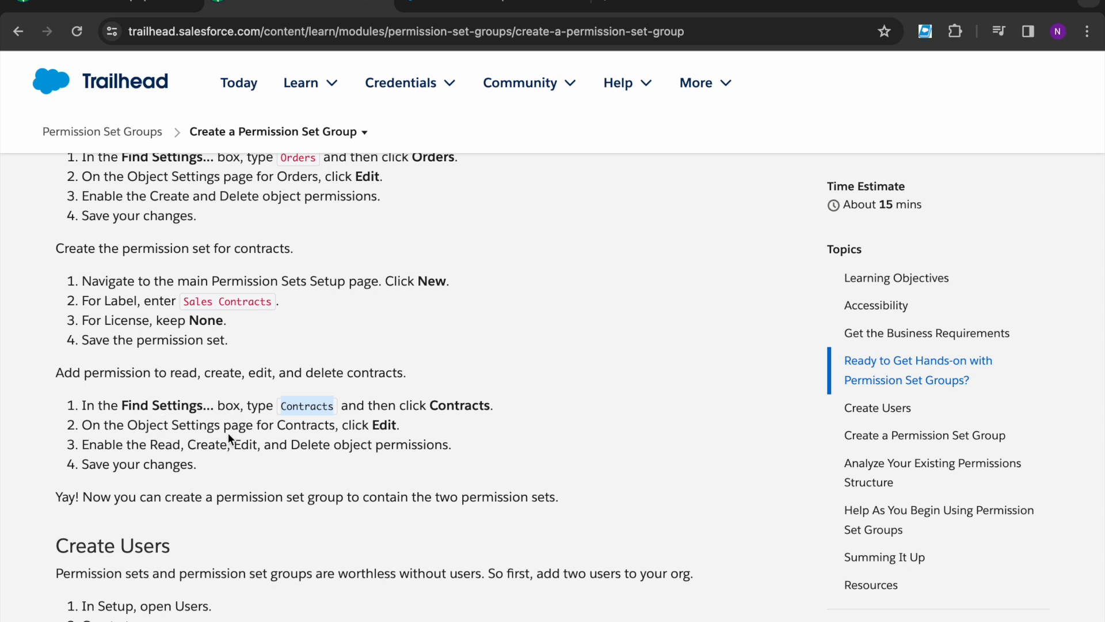
click(155, 447)
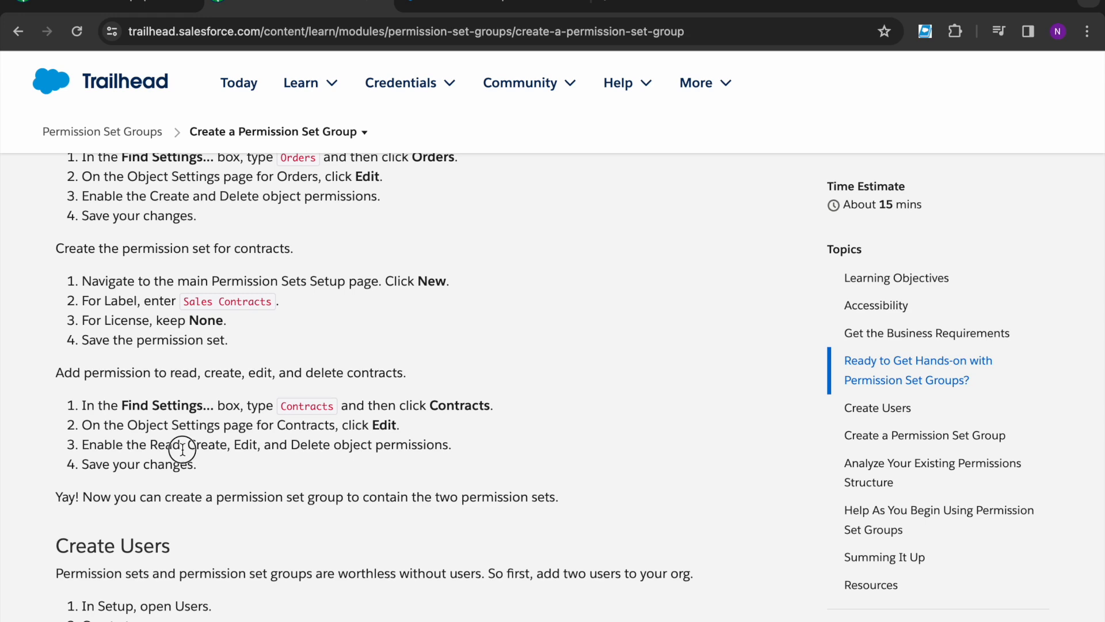
click(477, 7)
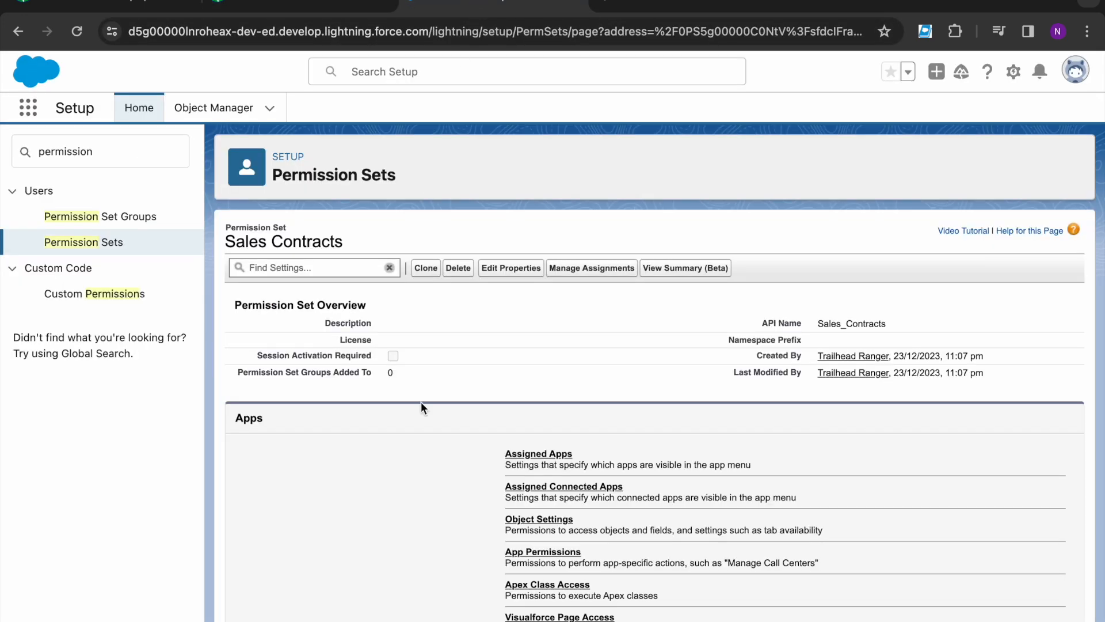
click(541, 520)
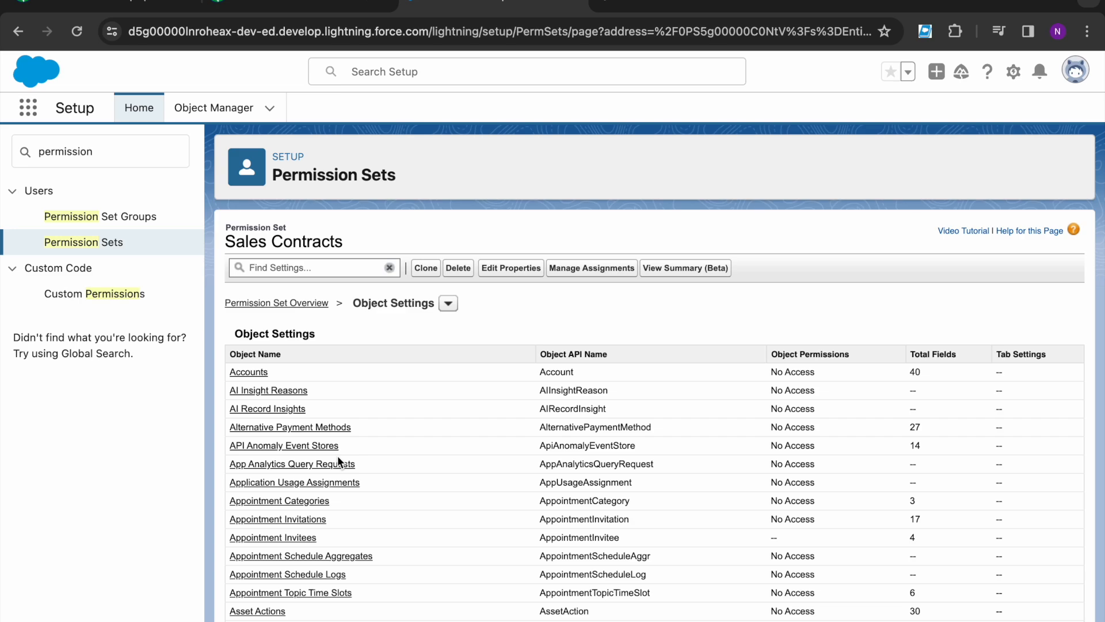
scroll(337, 461, down, 20)
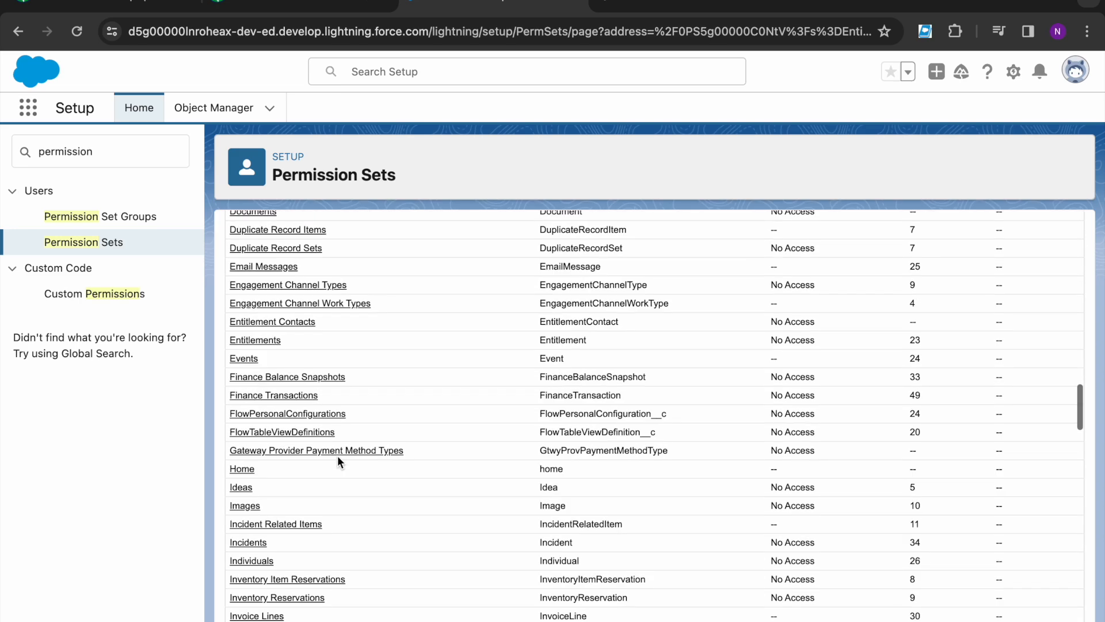
scroll(337, 461, up, 8)
scroll(337, 459, up, 2)
click(245, 277)
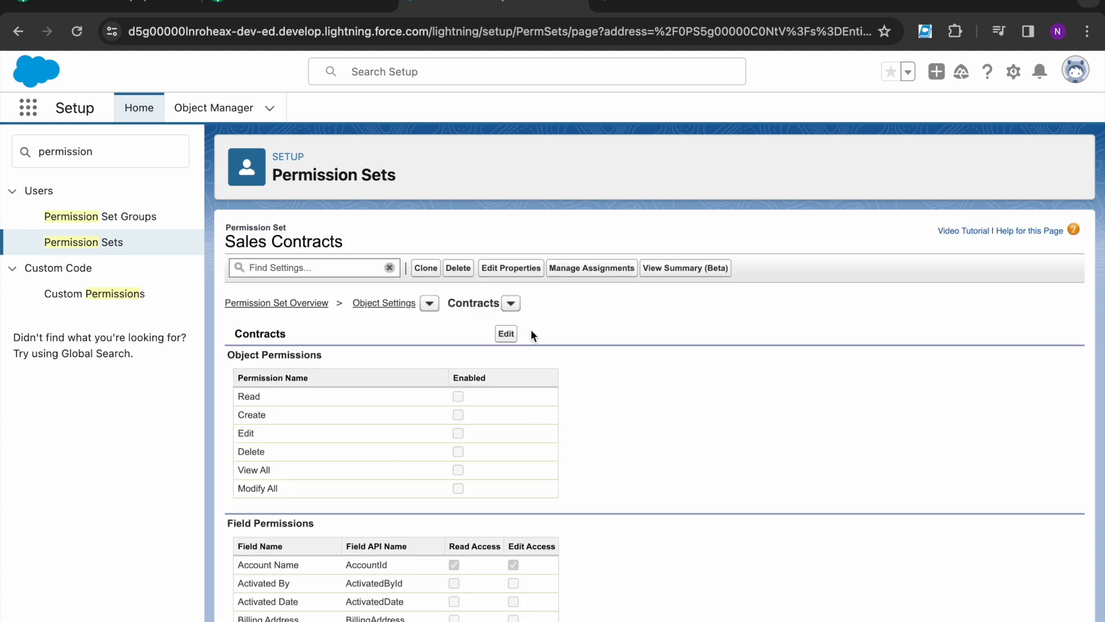
click(502, 342)
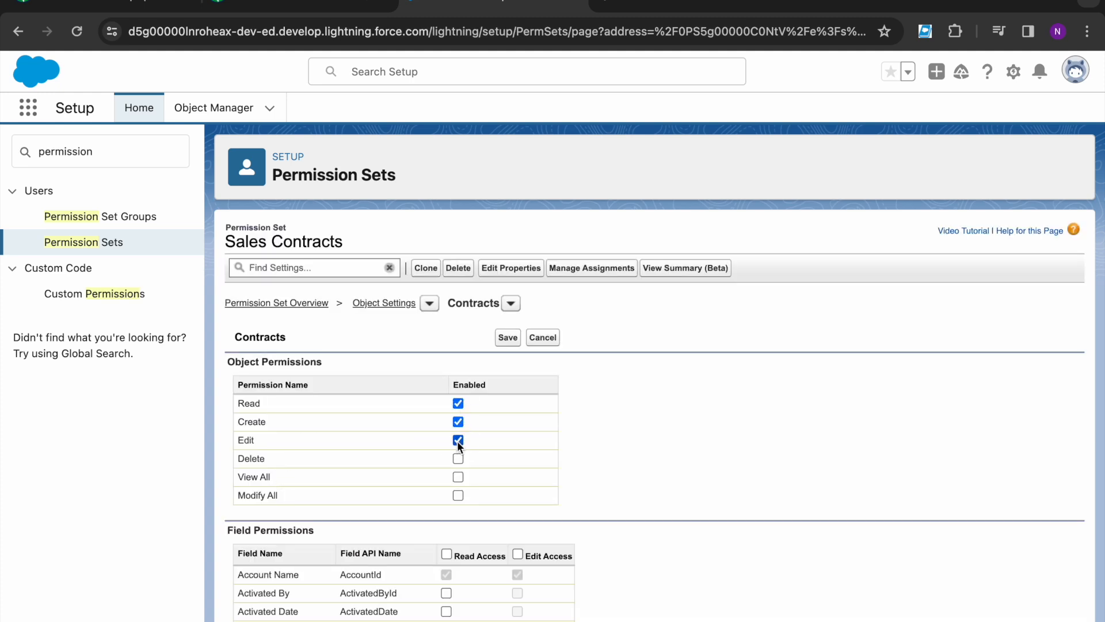
click(508, 338)
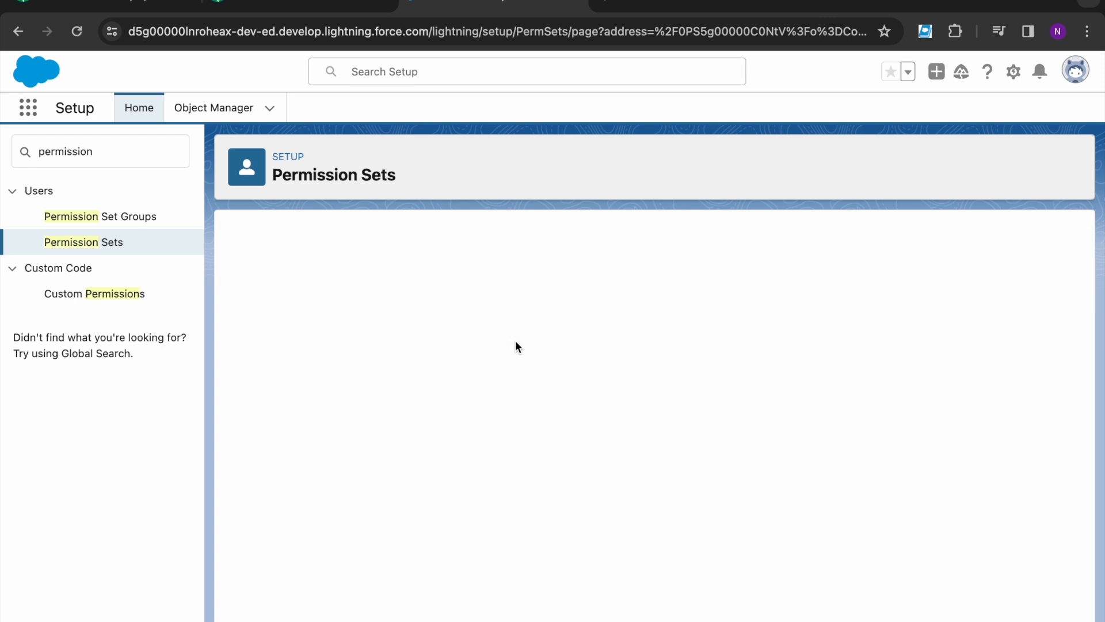
Step: Scroll the Trailhead unit to Create Users and select the first user's name
click(265, 5)
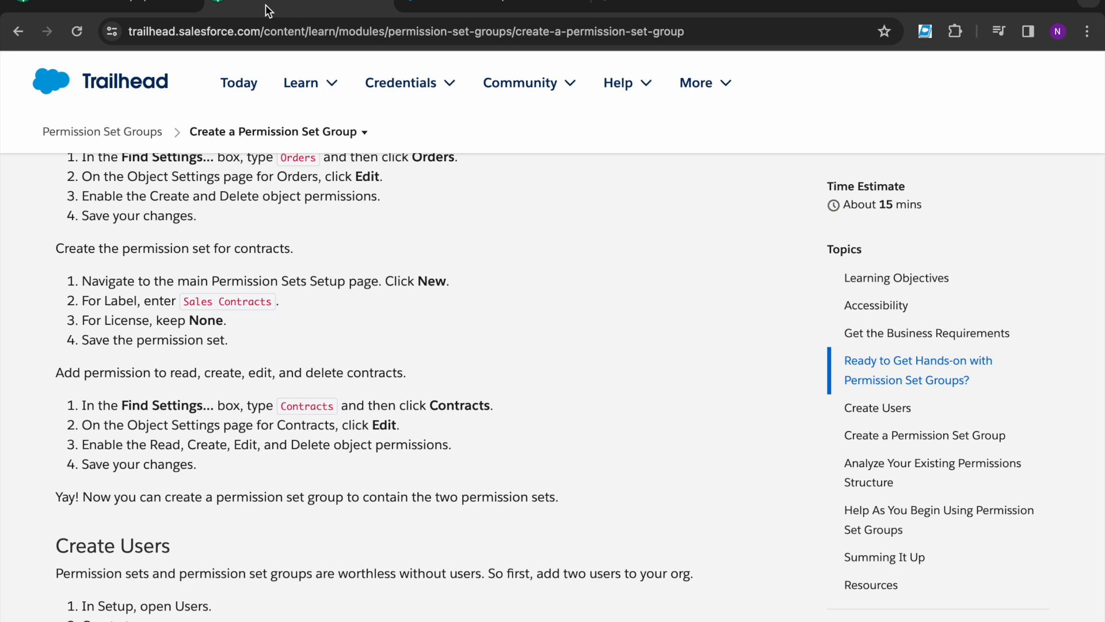
scroll(241, 425, down, 3)
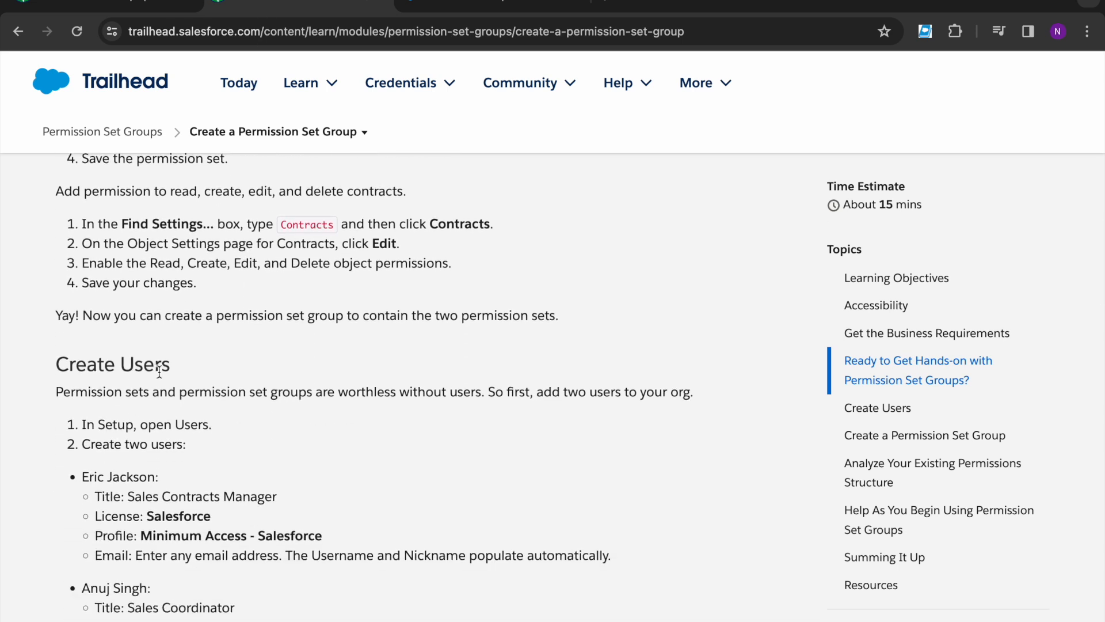
scroll(185, 377, down, 3)
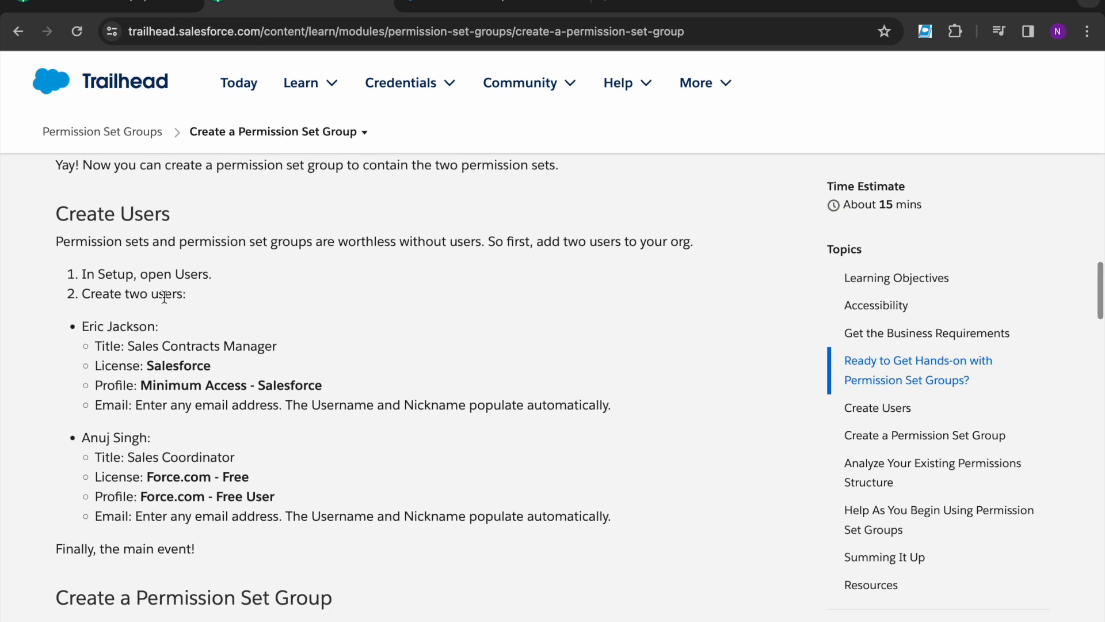
drag(82, 327, 154, 330)
key(ctrl+c)
Step: Search Setup's Quick Find for 'User' and open the Users page
click(341, 293)
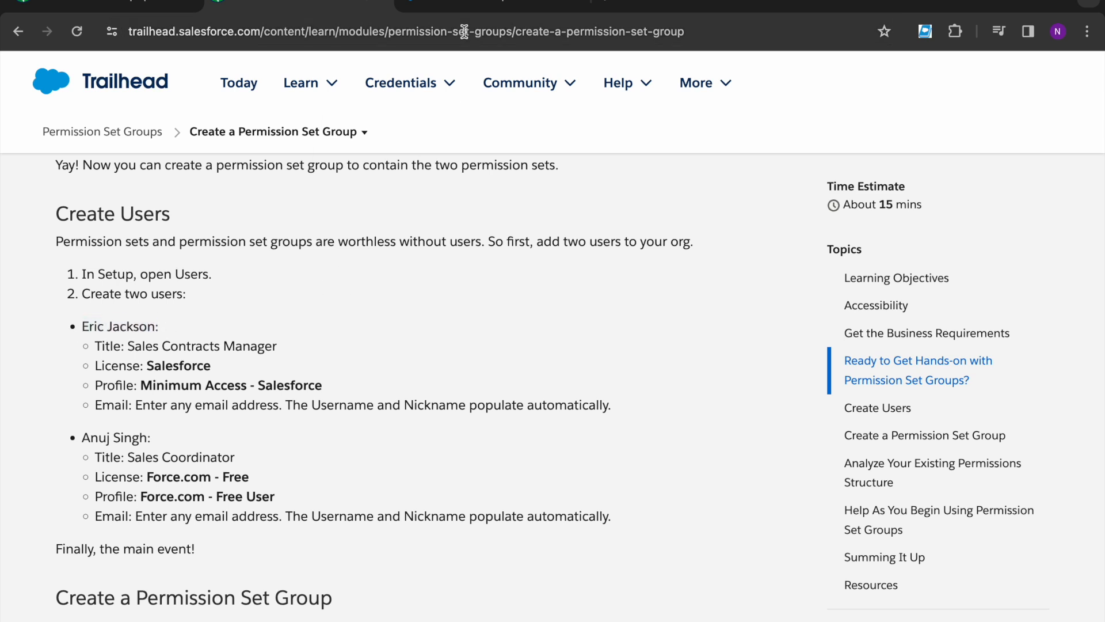
click(441, 6)
double_click(93, 154)
text(u)
key(BackSpace)
text(User)
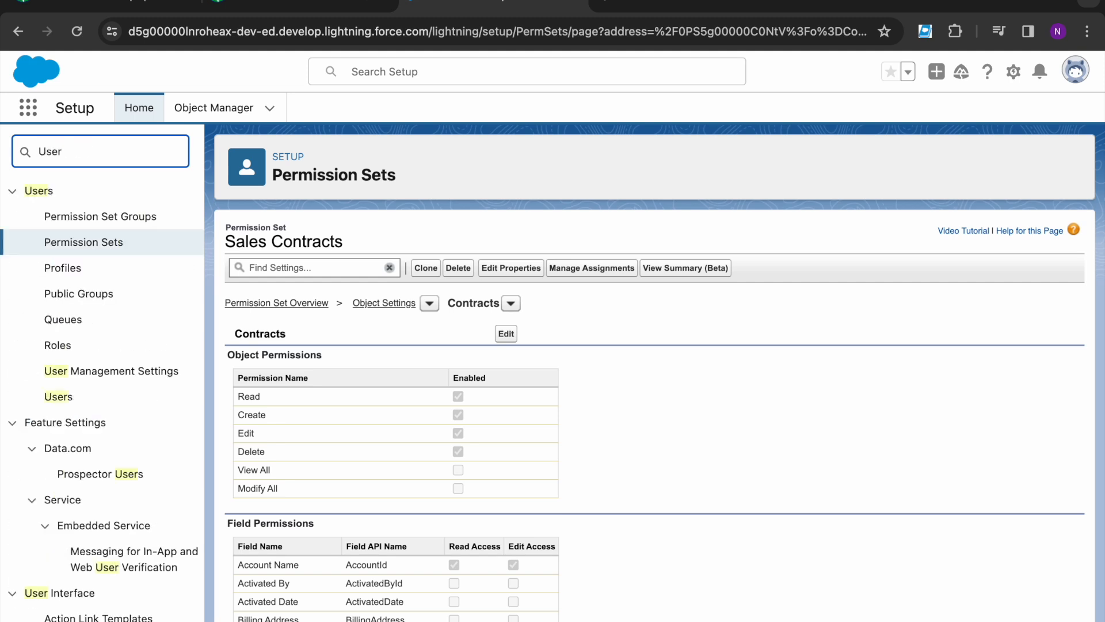
click(63, 397)
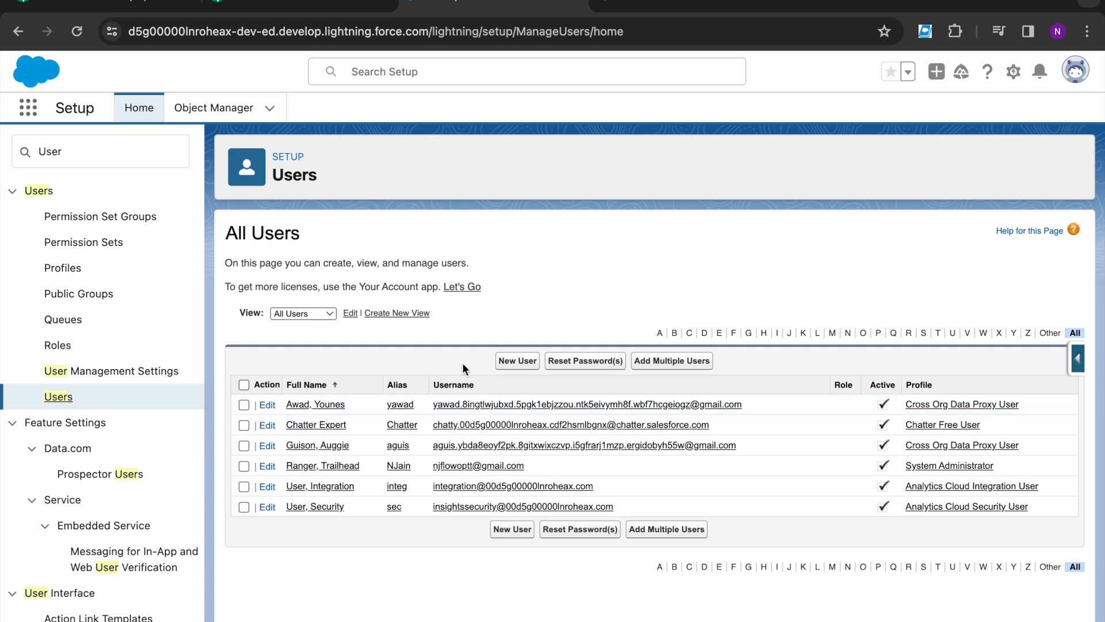
Step: Start a new user and split the copied full name into First Name and Last Name
click(510, 360)
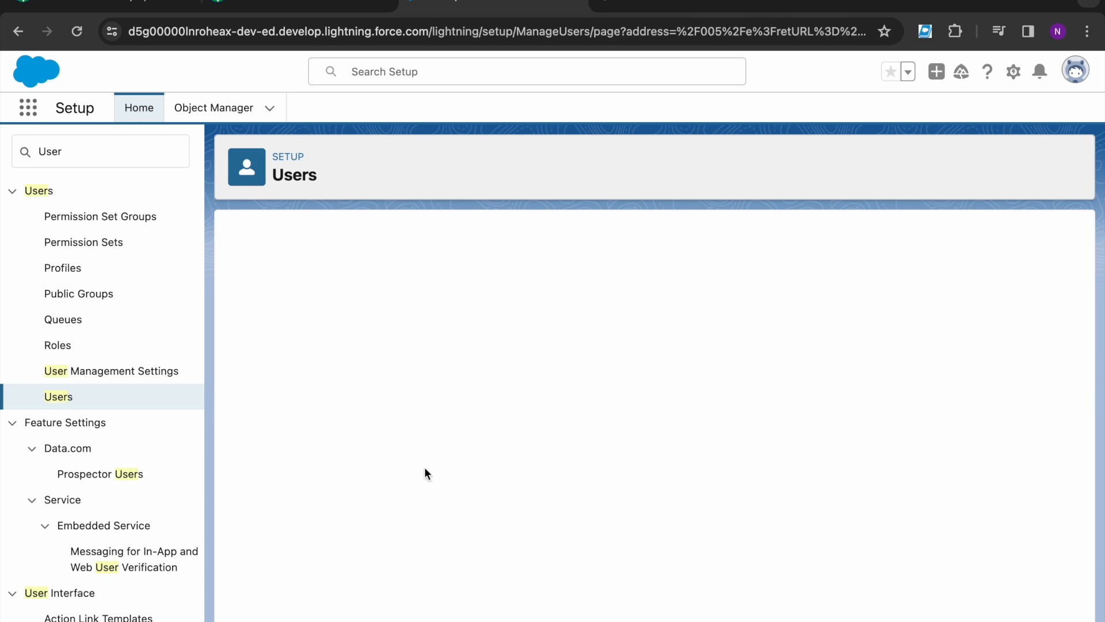
click(414, 325)
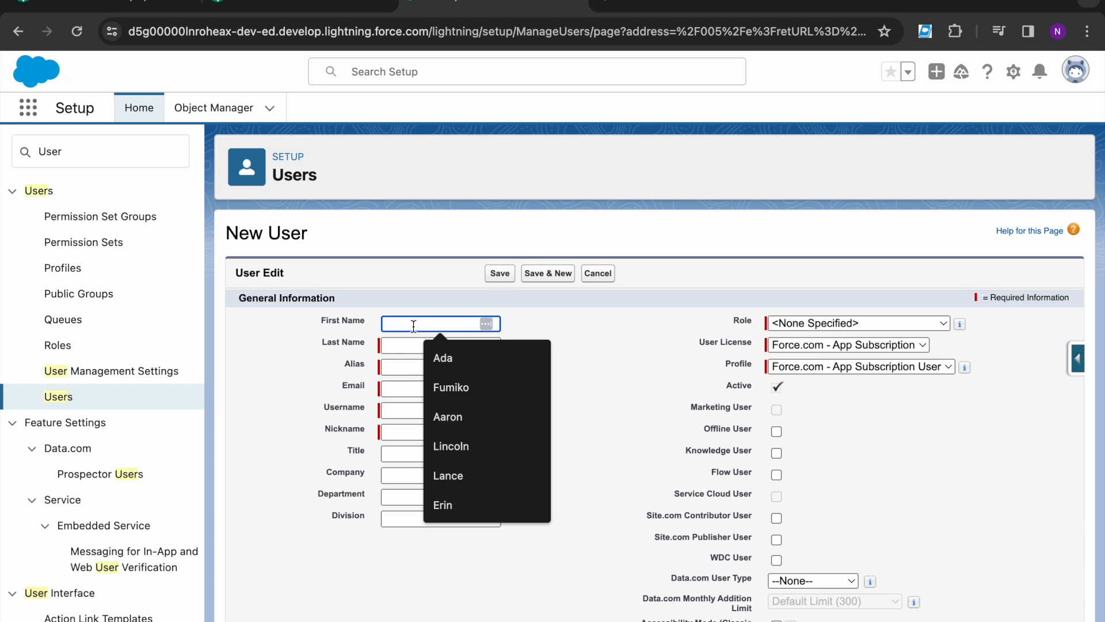
key(ctrl+v)
double_click(413, 325)
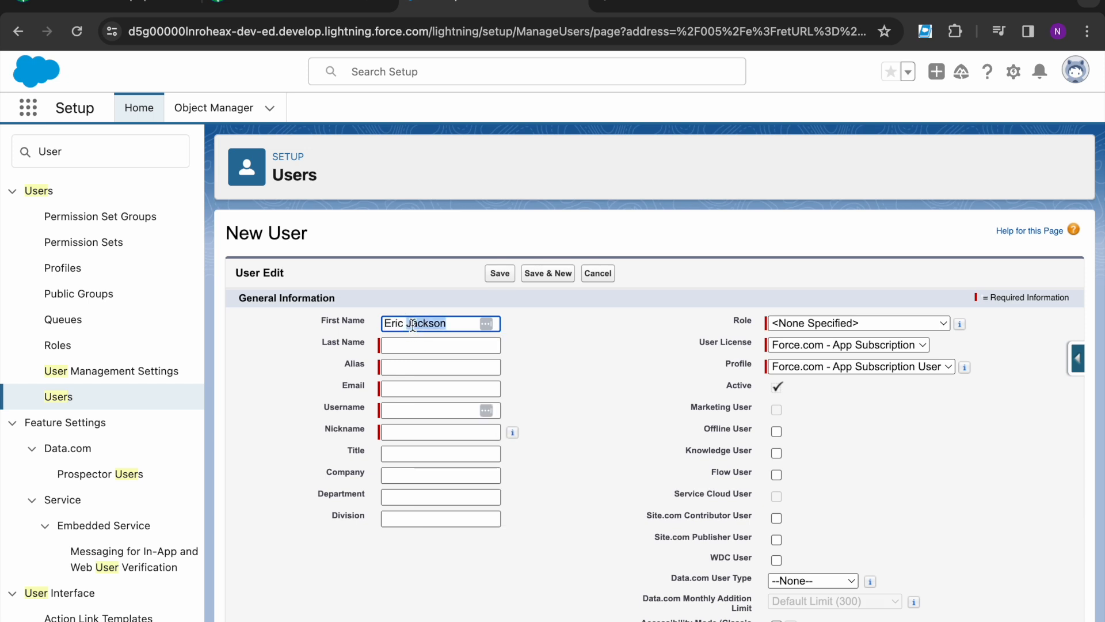
key(ctrl+x)
click(407, 345)
key(ctrl+v)
click(544, 378)
click(424, 391)
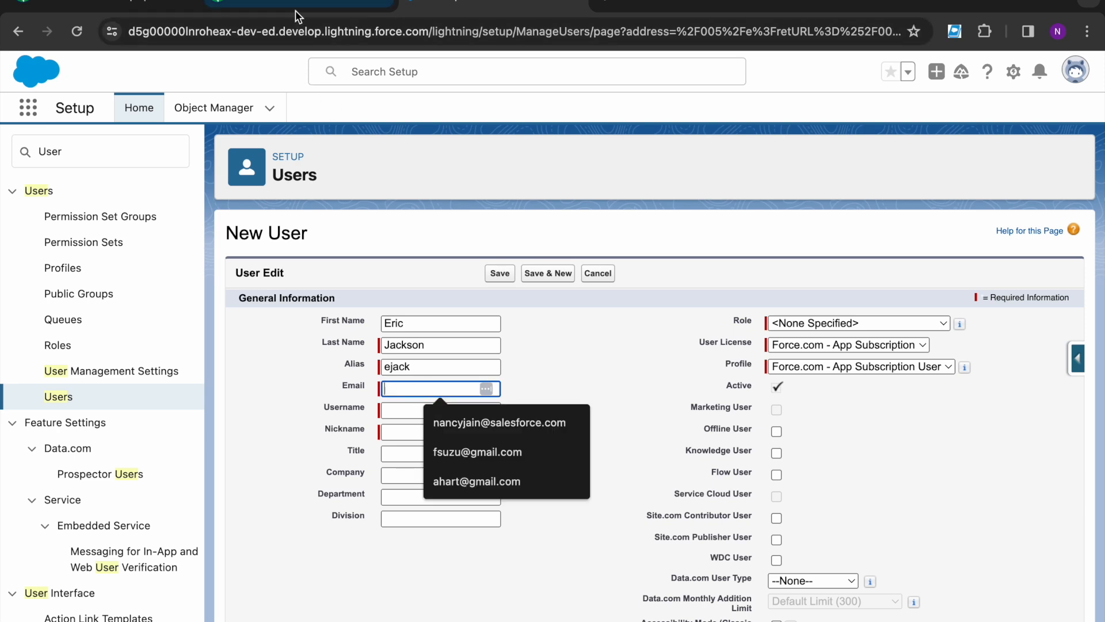
Step: Enter the user's email address so the username fills in automatically
click(294, 12)
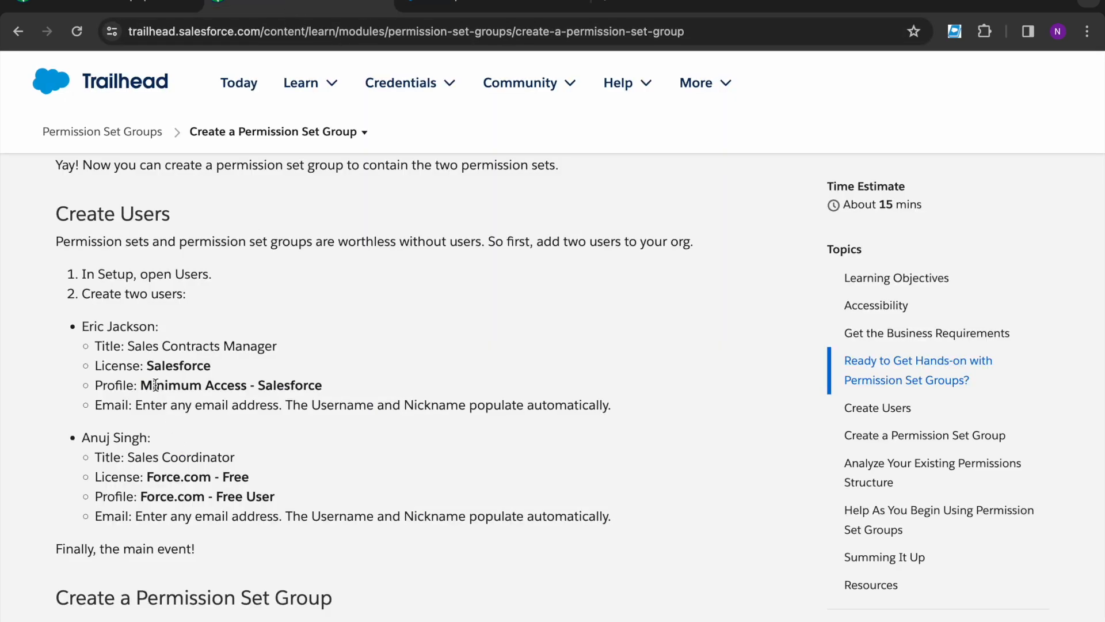
click(477, 4)
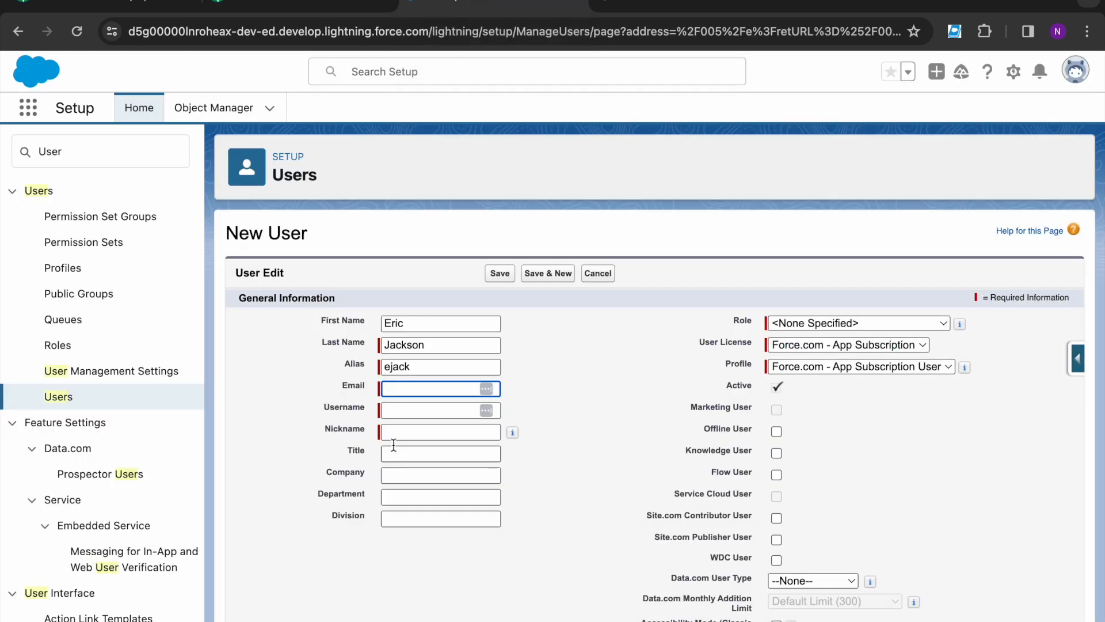
click(390, 410)
scroll(412, 447, down, 1)
click(296, 4)
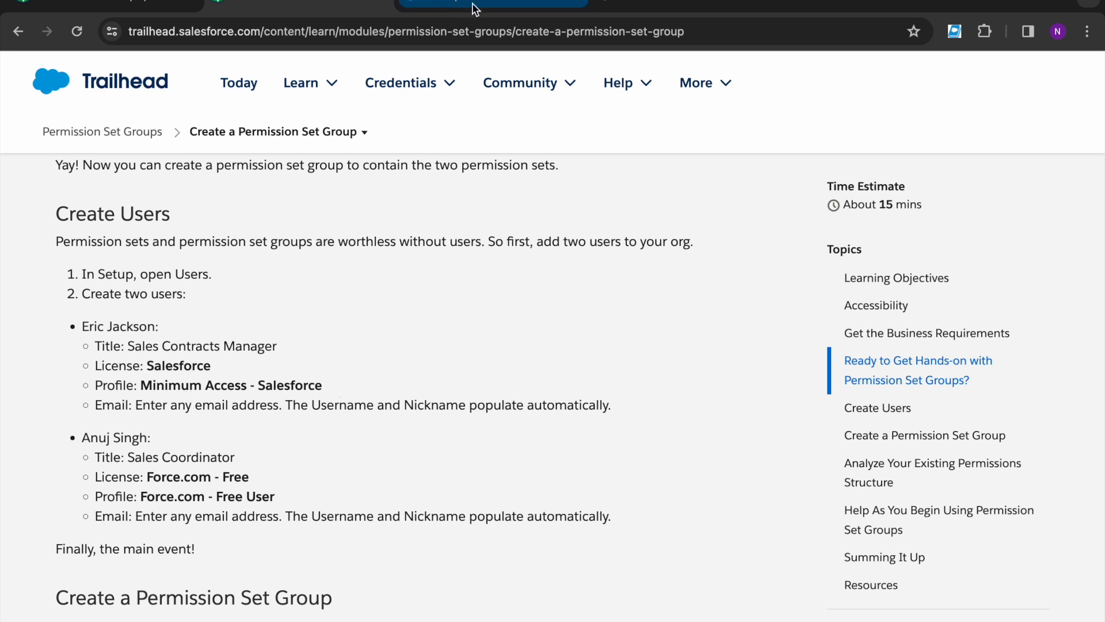
click(489, 5)
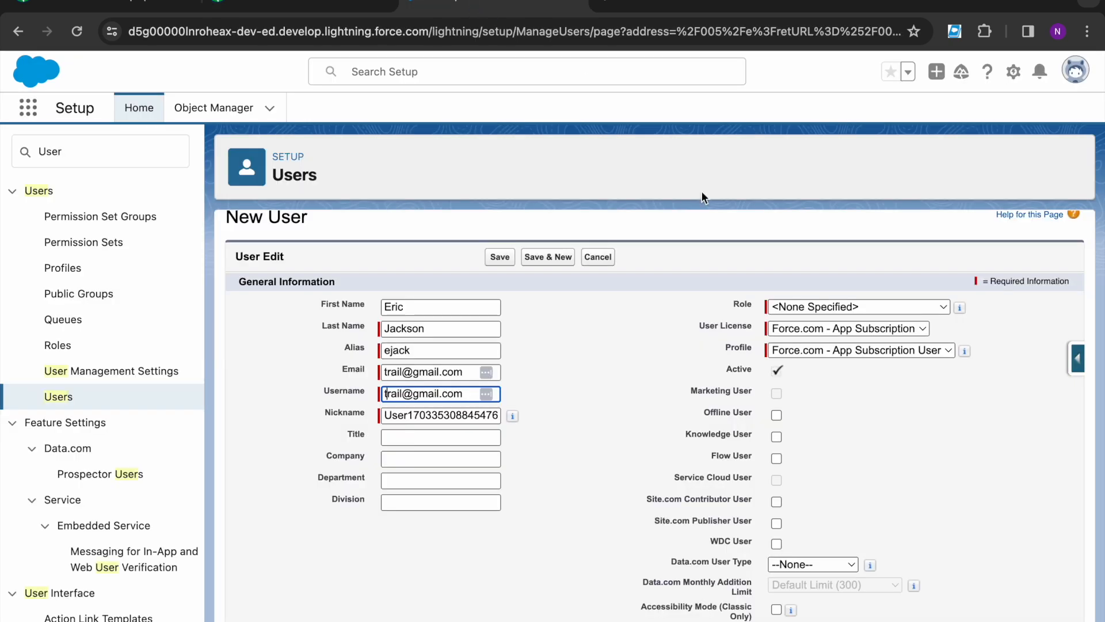
Step: Set the user license to Salesforce and the profile to Minimum Access - Salesforce
click(798, 327)
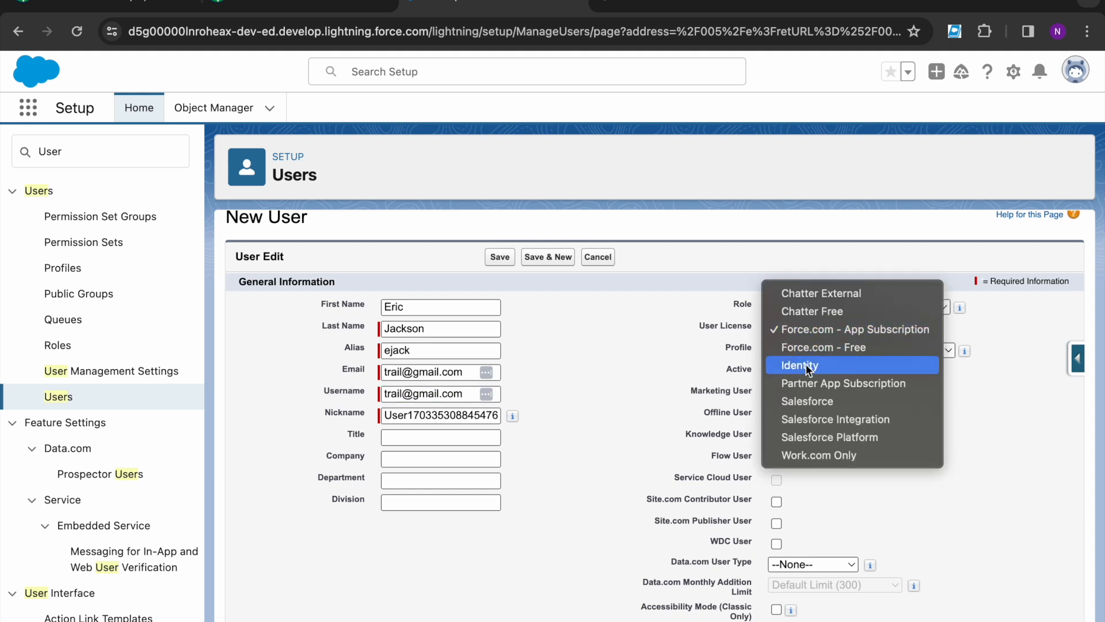
click(812, 401)
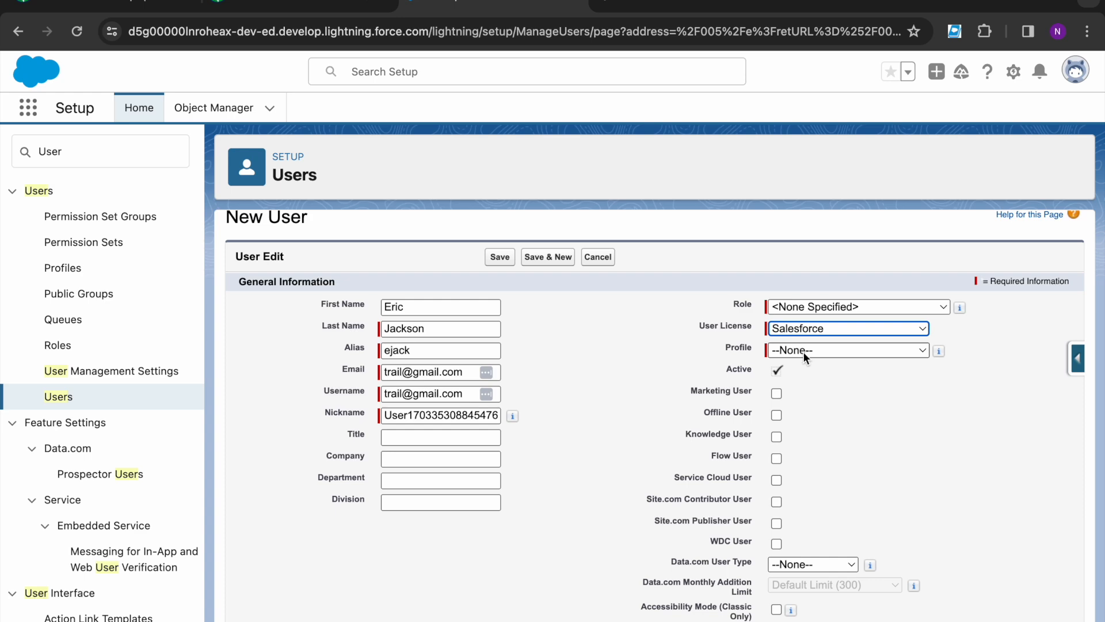
click(803, 351)
click(818, 458)
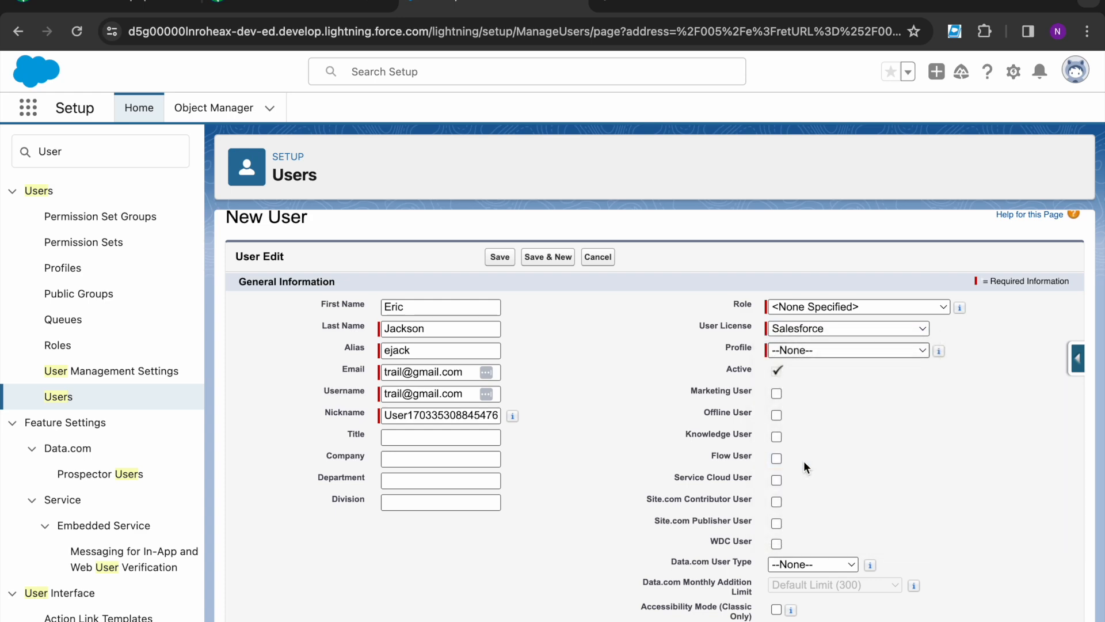
Step: Copy 'Sales Contracts Manager' from the instructions into the Title field
click(315, 7)
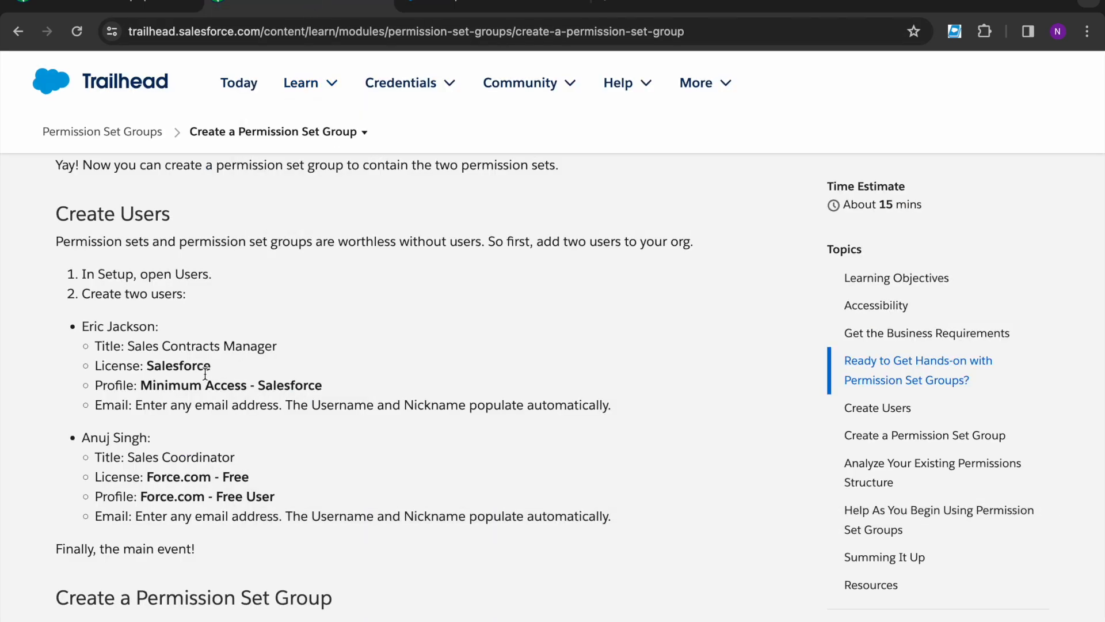
click(127, 344)
drag(128, 343, 278, 347)
key(ctrl+c)
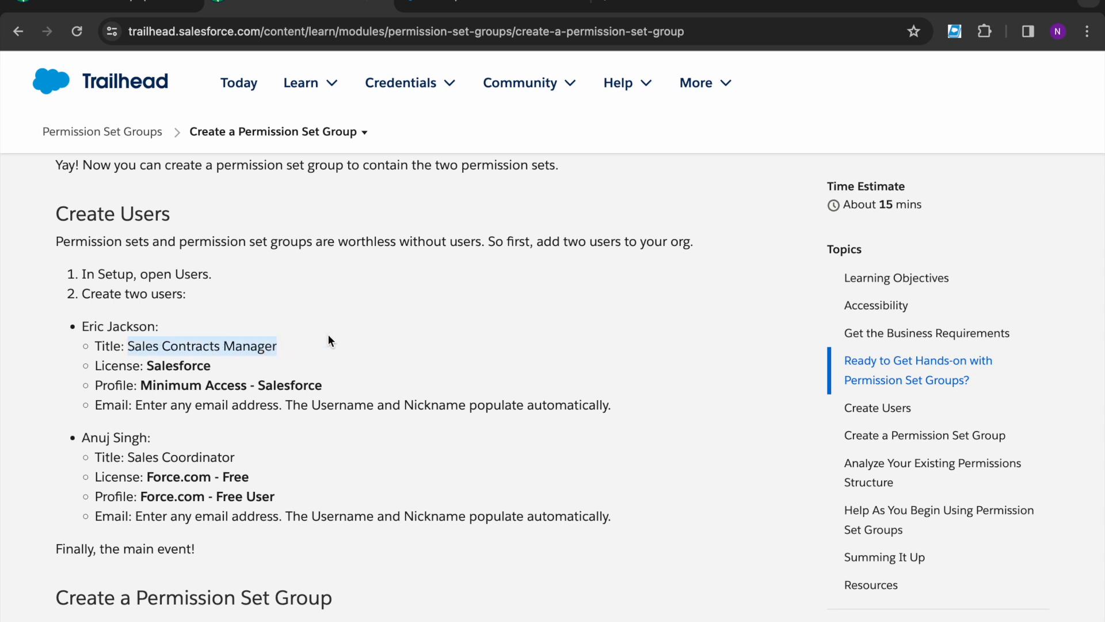
click(463, 7)
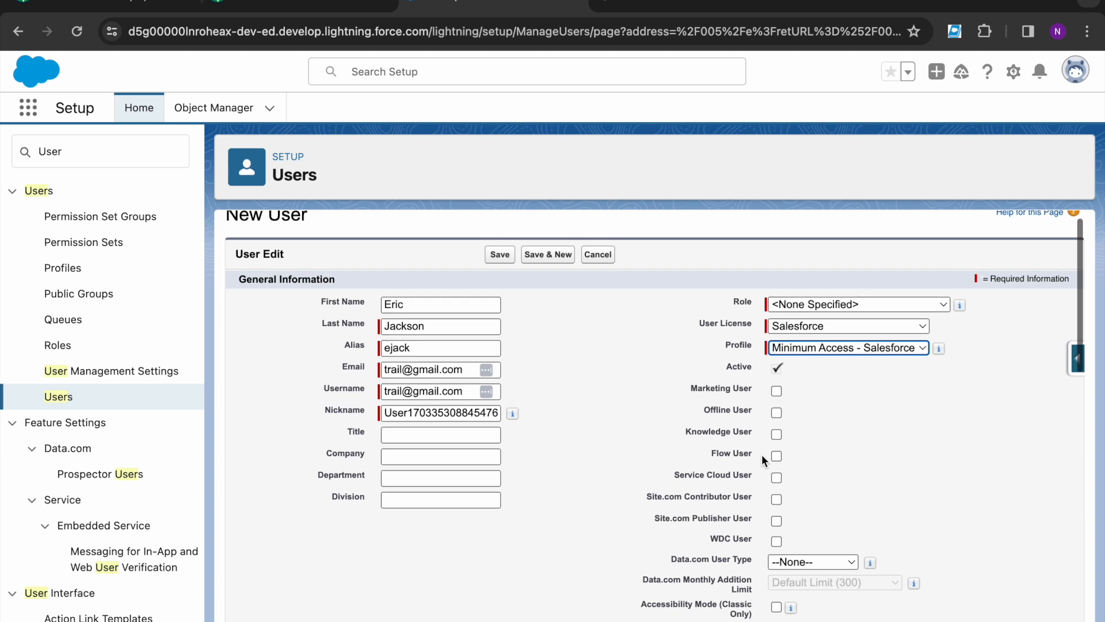
scroll(761, 454, down, 1)
click(440, 436)
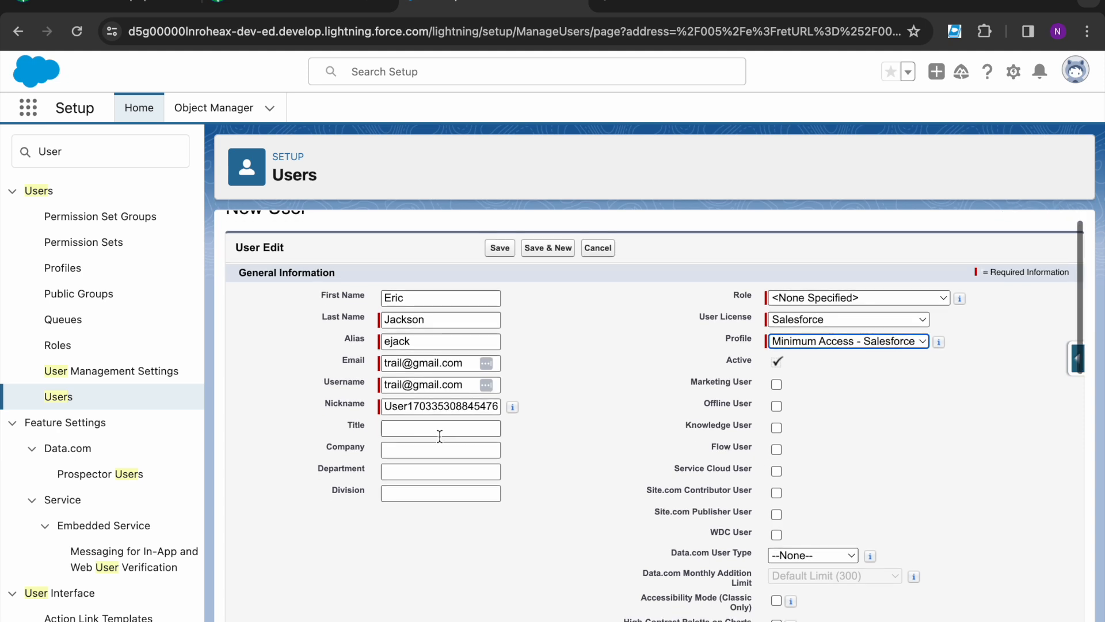
key(ctrl+v)
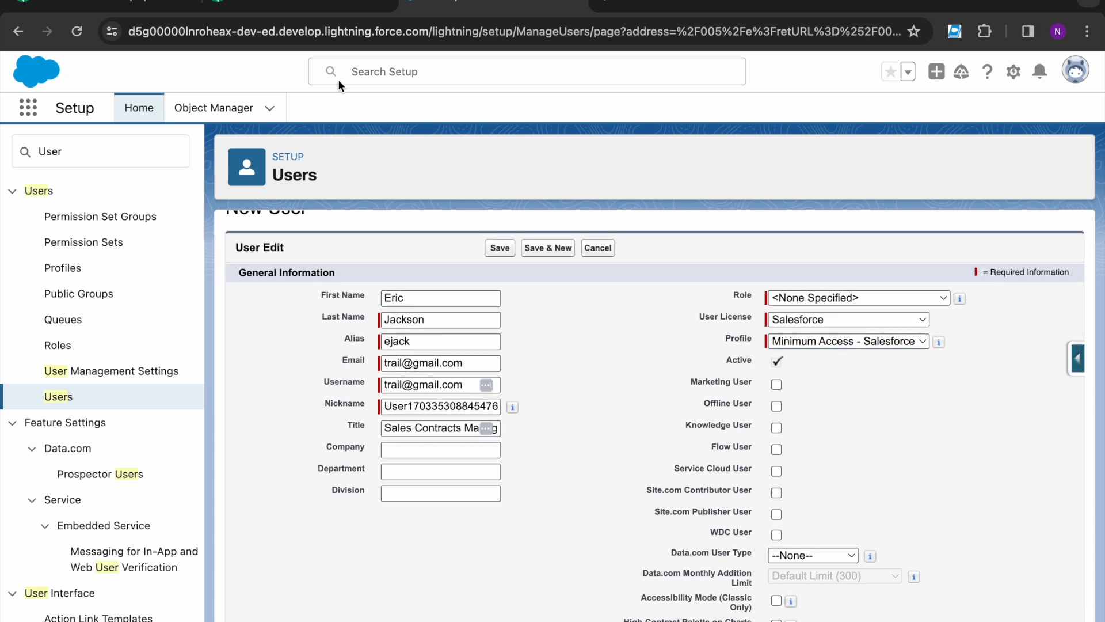
click(292, 7)
scroll(301, 401, down, 1)
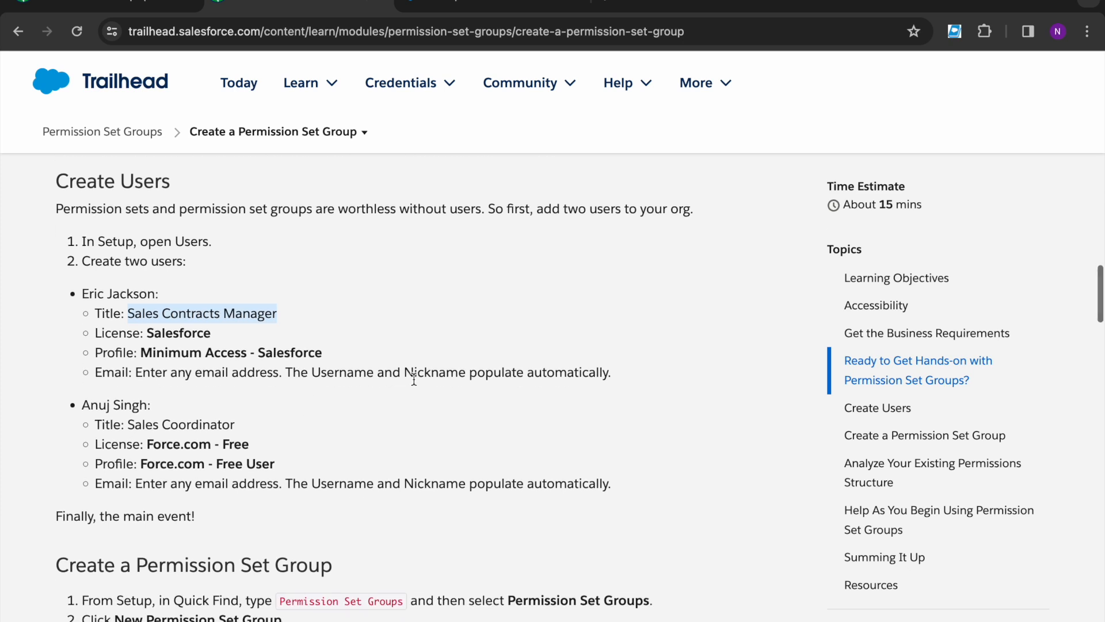
scroll(158, 305, down, 2)
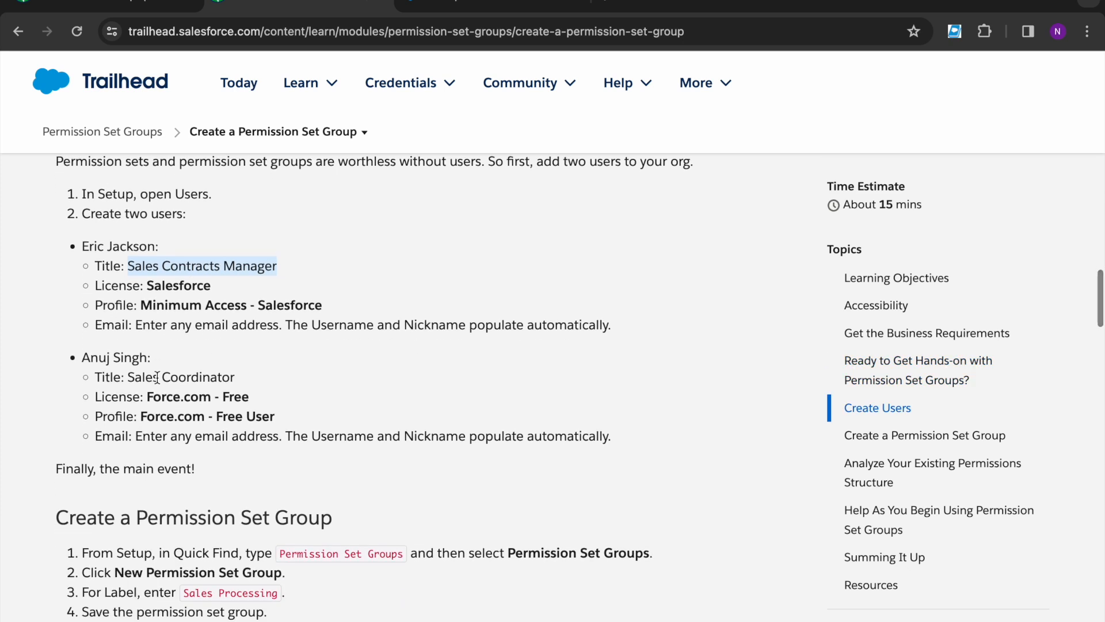
Step: Save the user after appending '1' to the duplicate username and setting the role to CEO
click(455, 13)
click(494, 246)
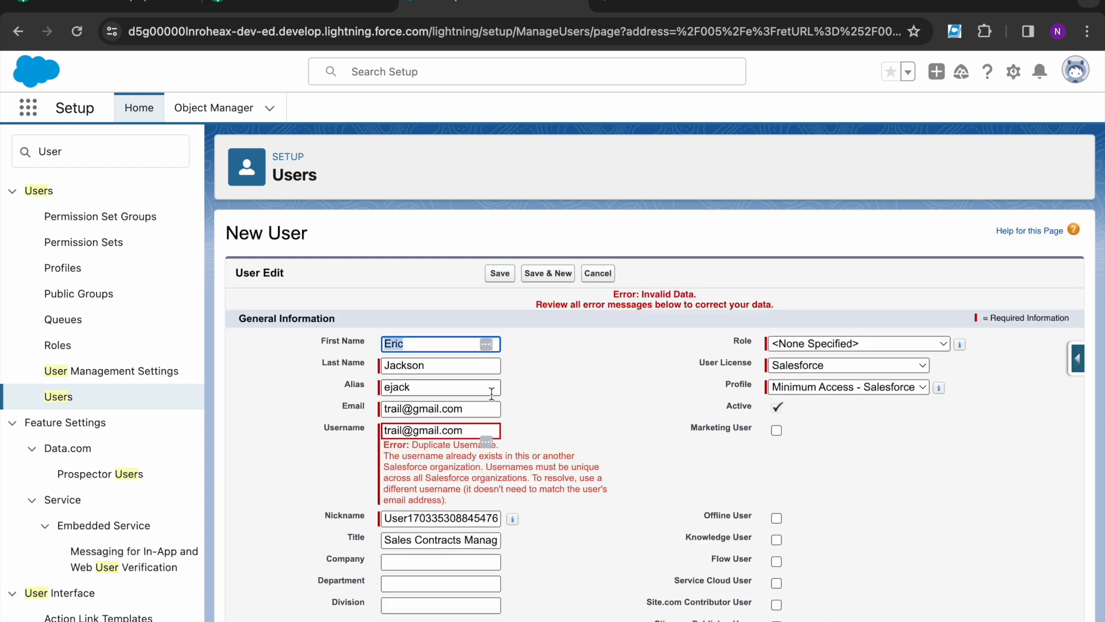
click(468, 432)
text(1)
click(852, 344)
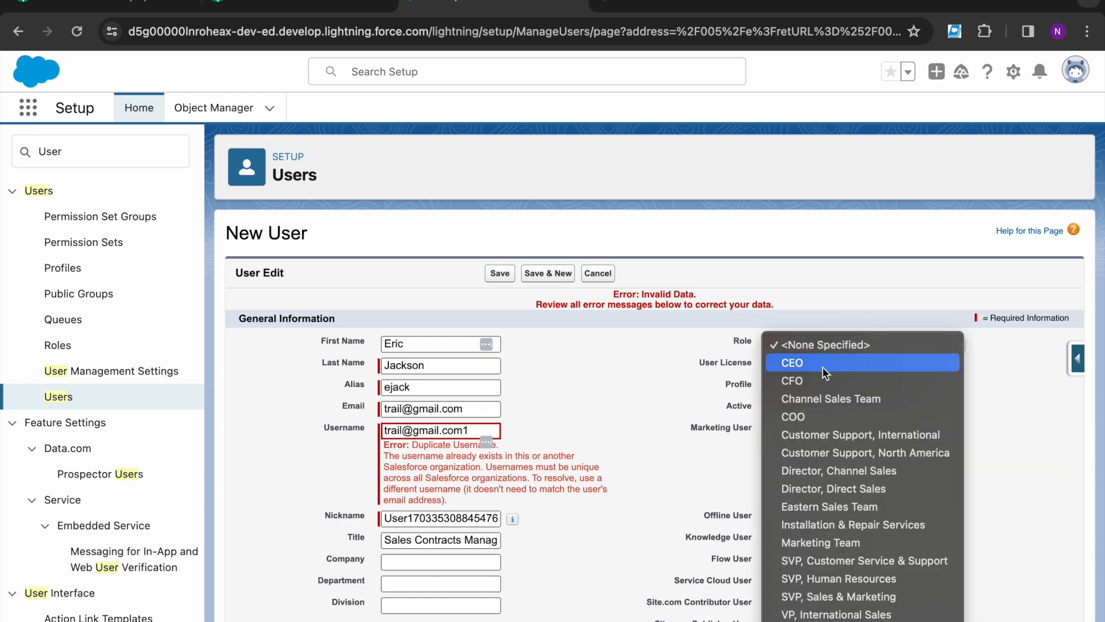
click(823, 362)
click(501, 272)
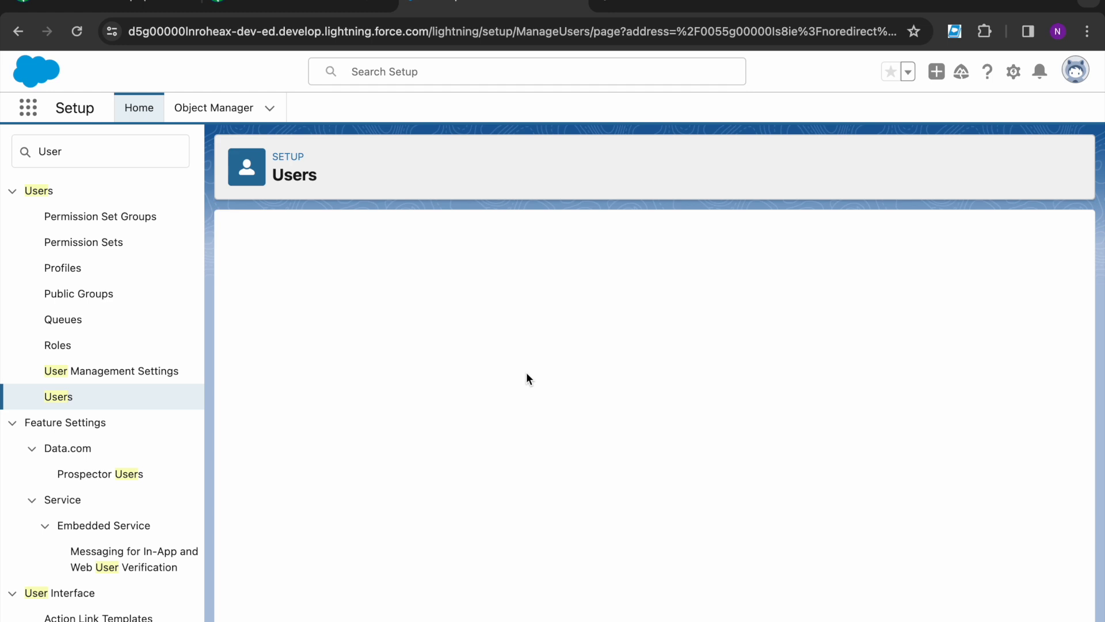
Step: Return from the saved user's record to the All Users list
click(498, 298)
click(18, 32)
click(60, 405)
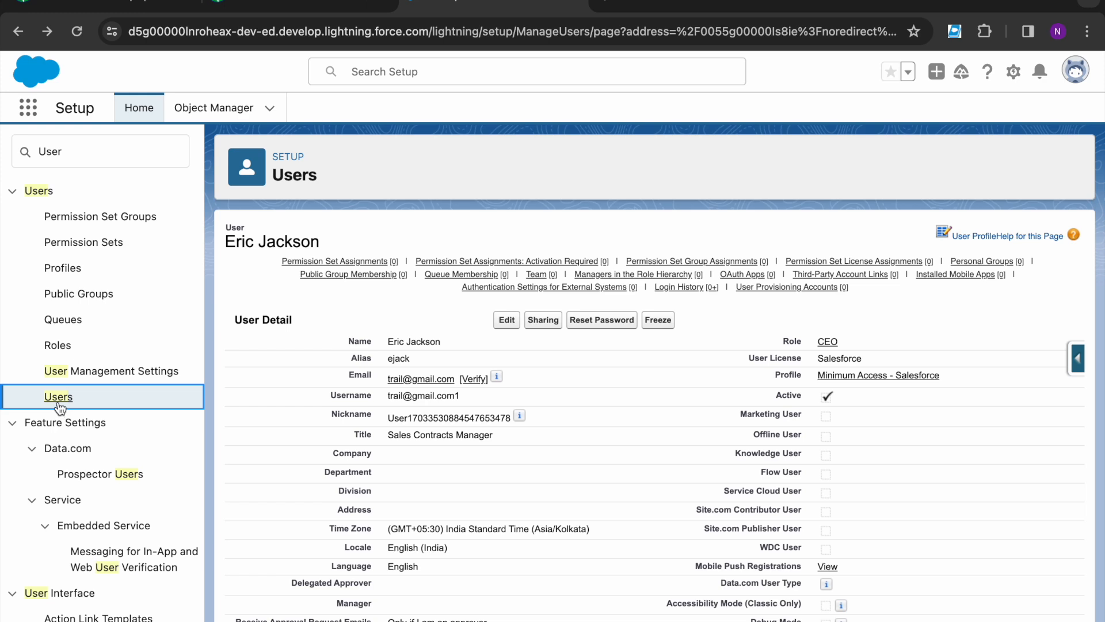
click(59, 406)
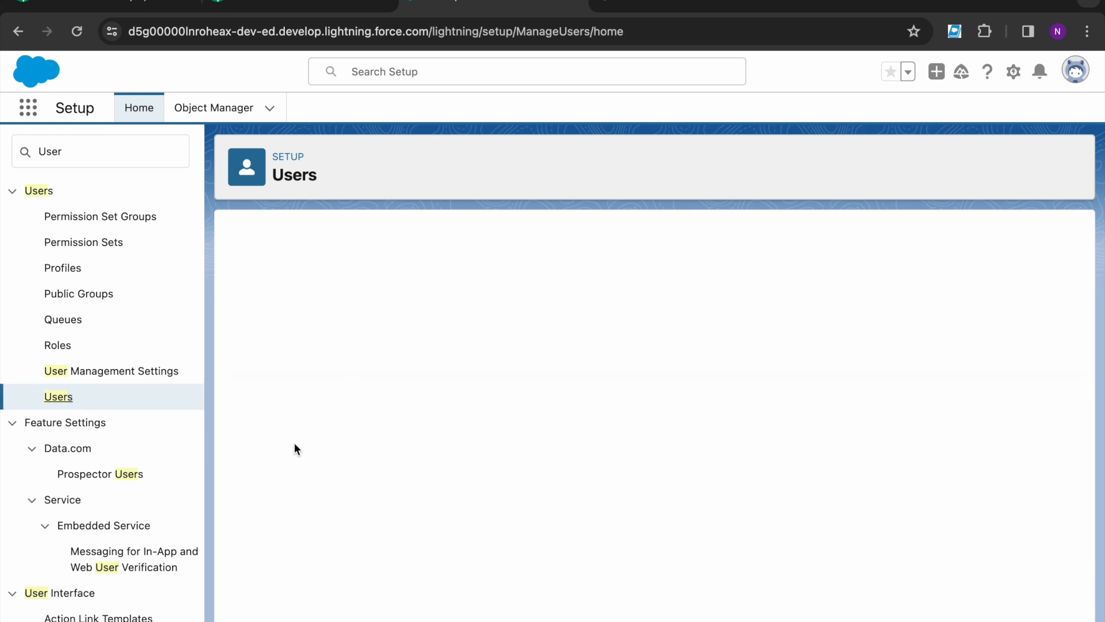
Step: Start another new user and enter the second user's first and last name
click(516, 360)
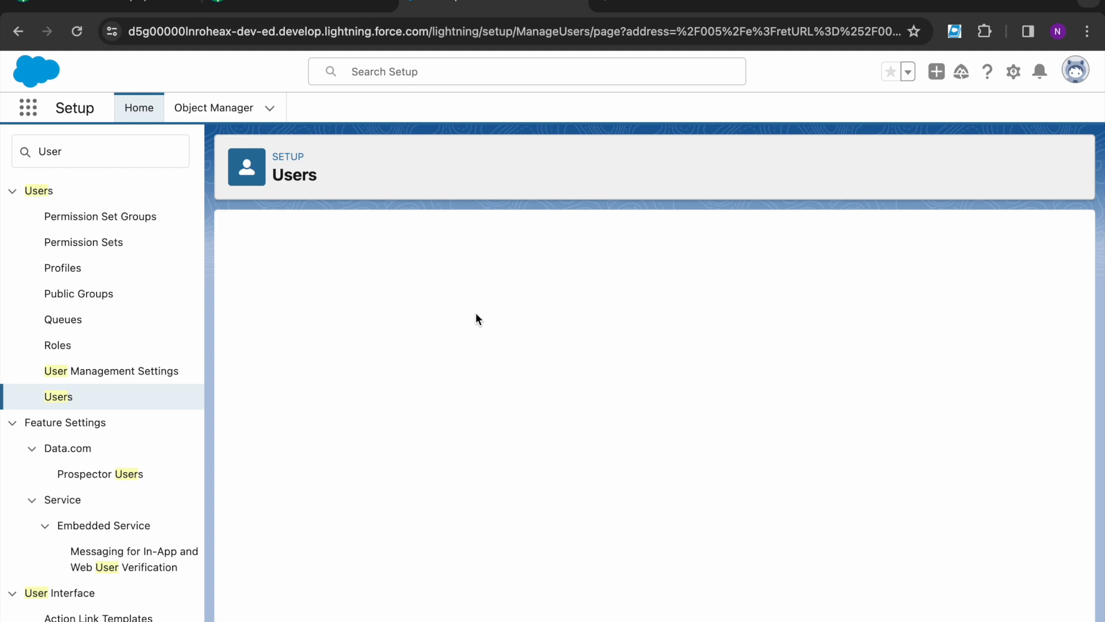
click(332, 3)
scroll(206, 403, down, 1)
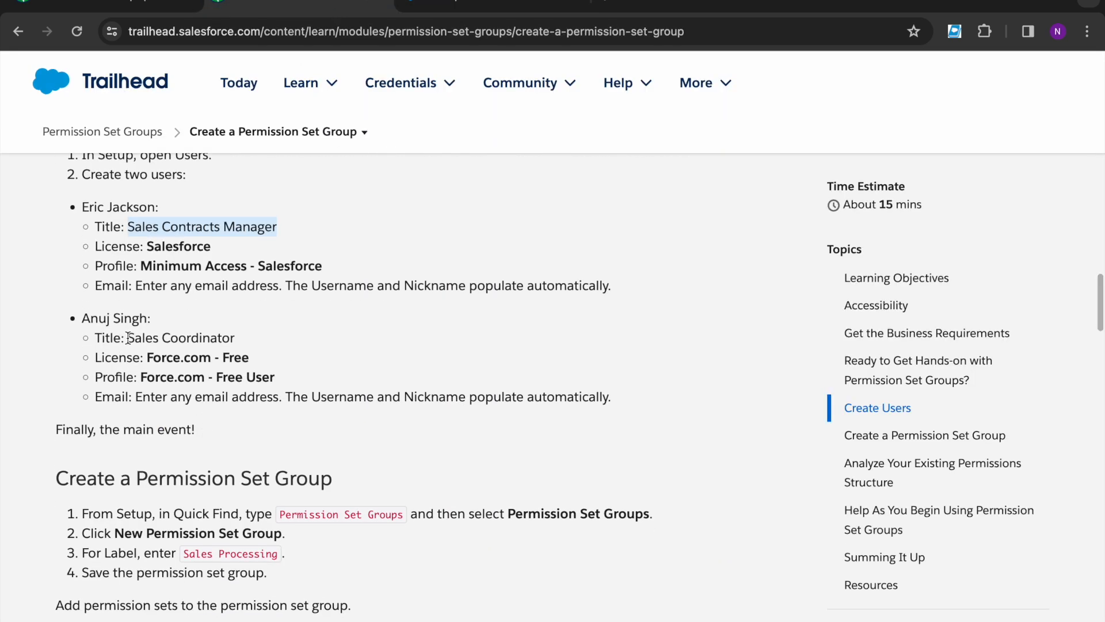
double_click(87, 320)
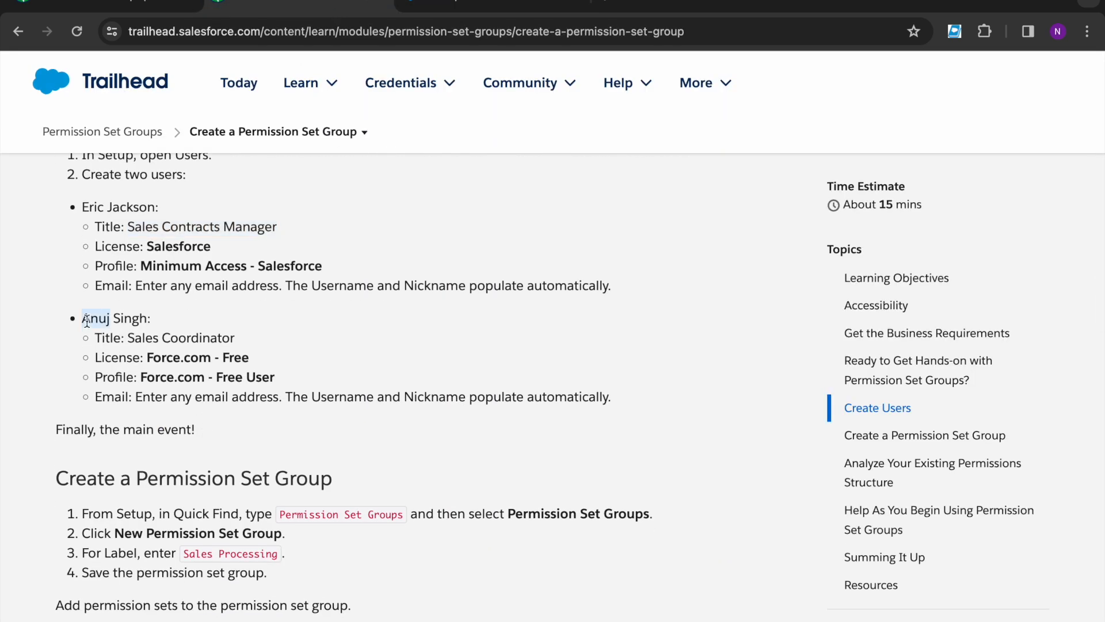
key(ctrl+c)
click(494, 4)
key(ctrl+v)
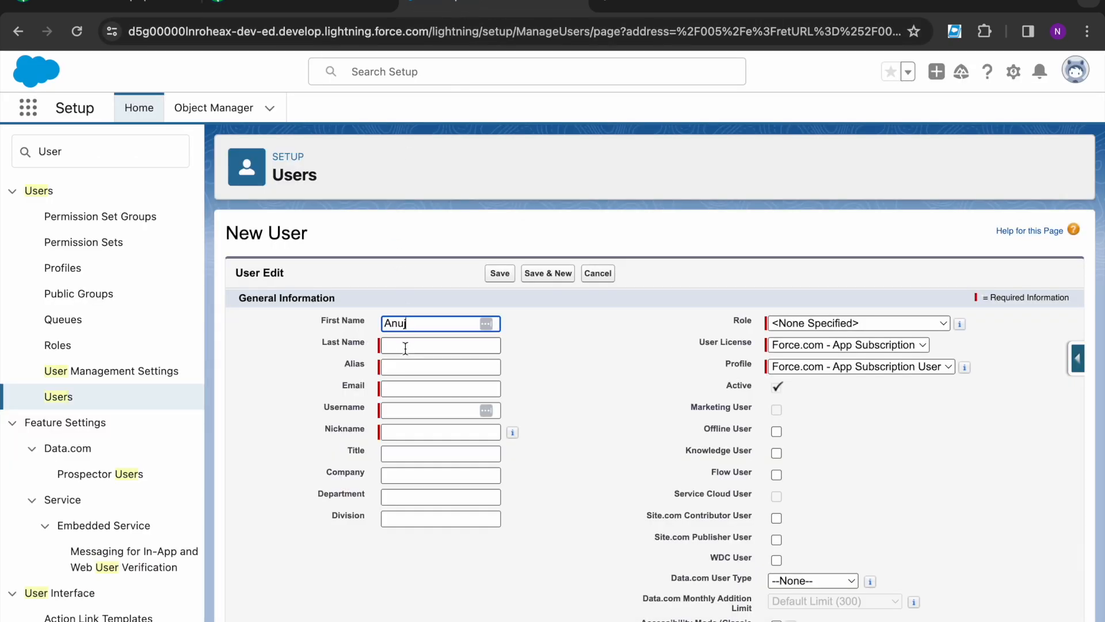
click(406, 346)
text(Singh)
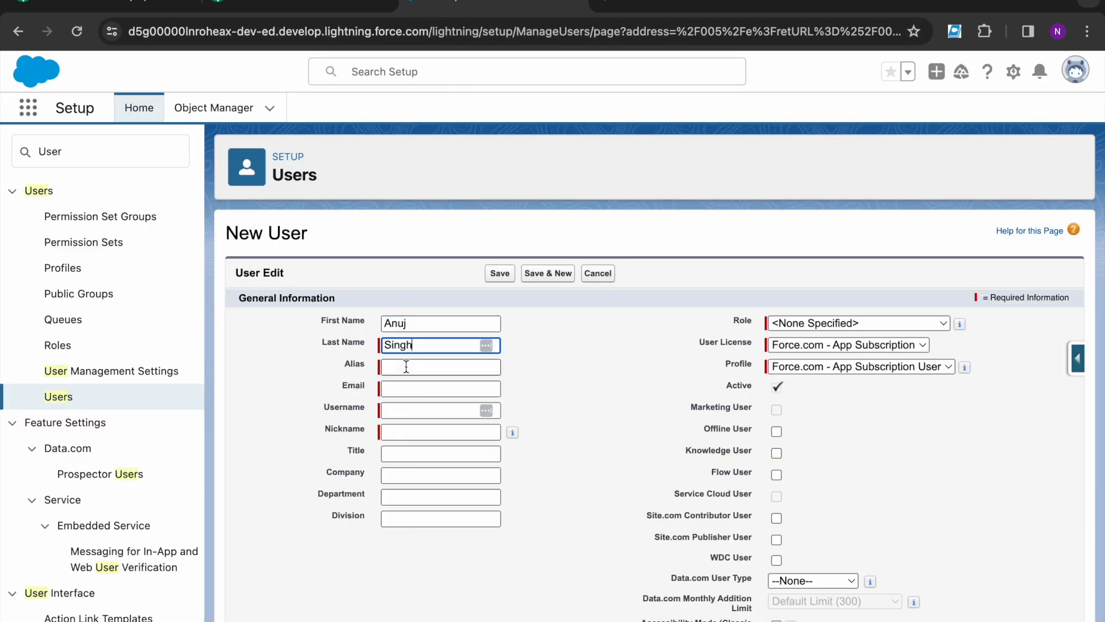
click(411, 370)
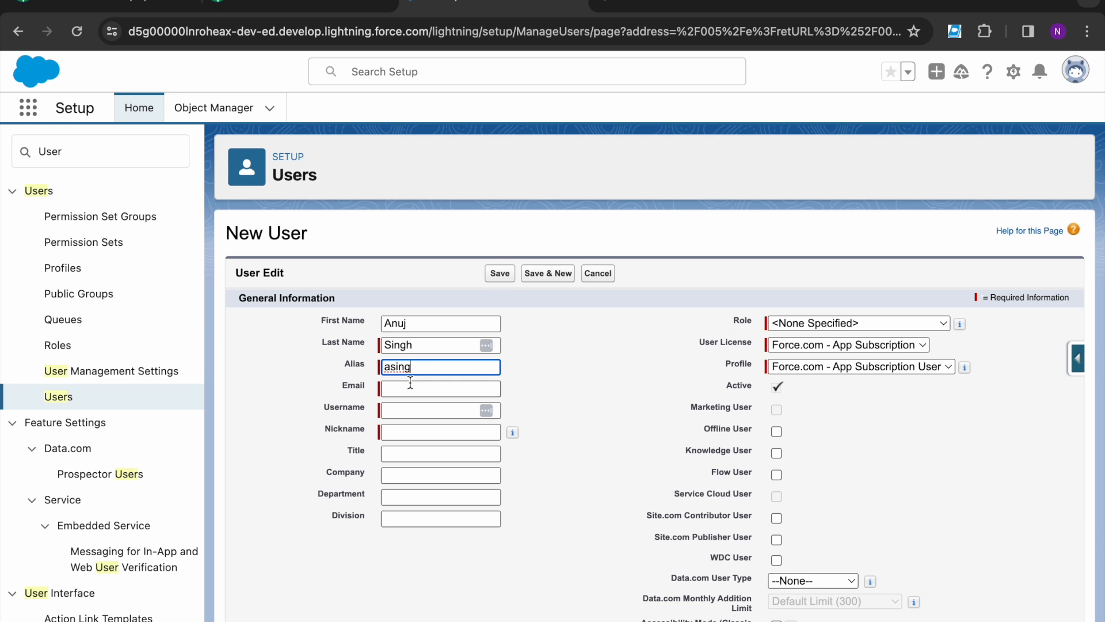
Step: Accept the suggested email and append '12' to the username to make it unique
click(410, 386)
text(tr)
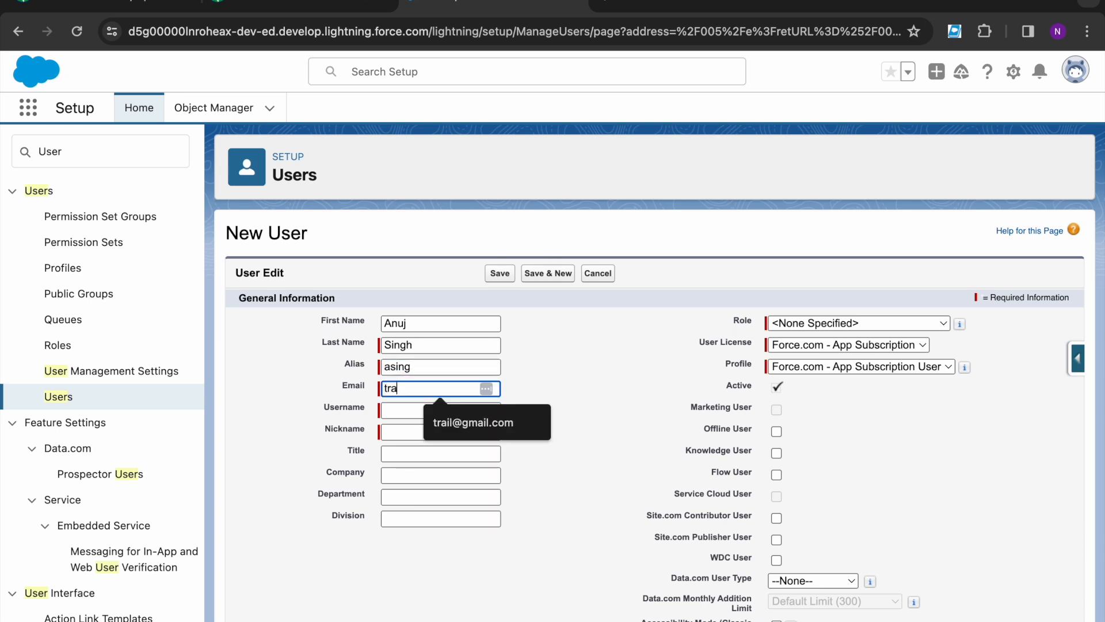
text(a)
key(Down)
key(Return)
click(478, 411)
text(12)
Step: Copy 'Sales Coordinator' from the instructions into the Title field
click(439, 453)
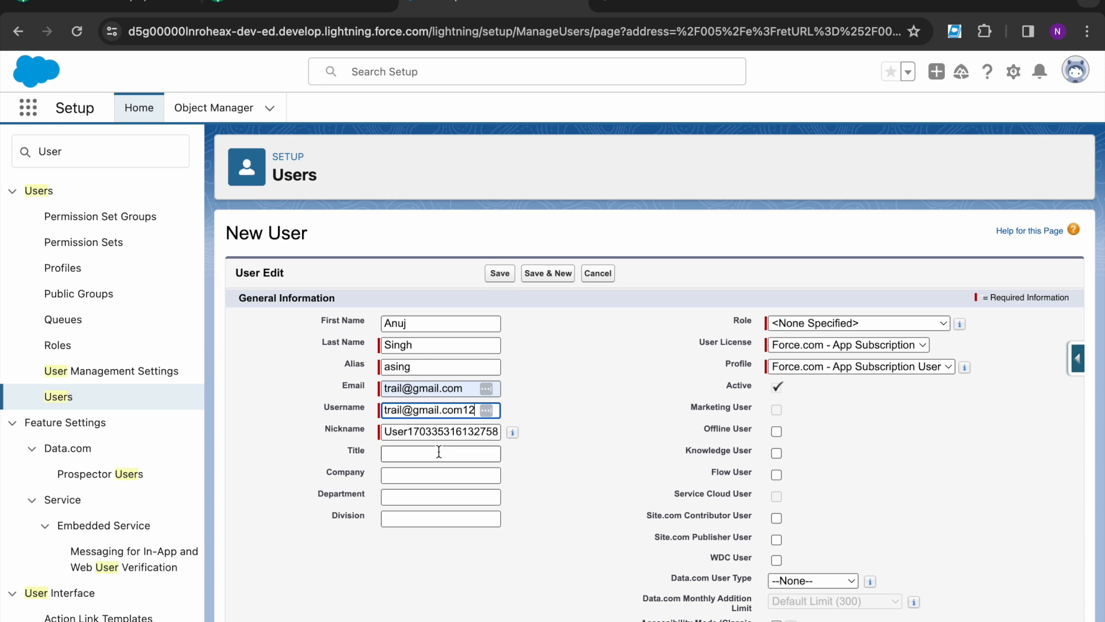
click(272, 8)
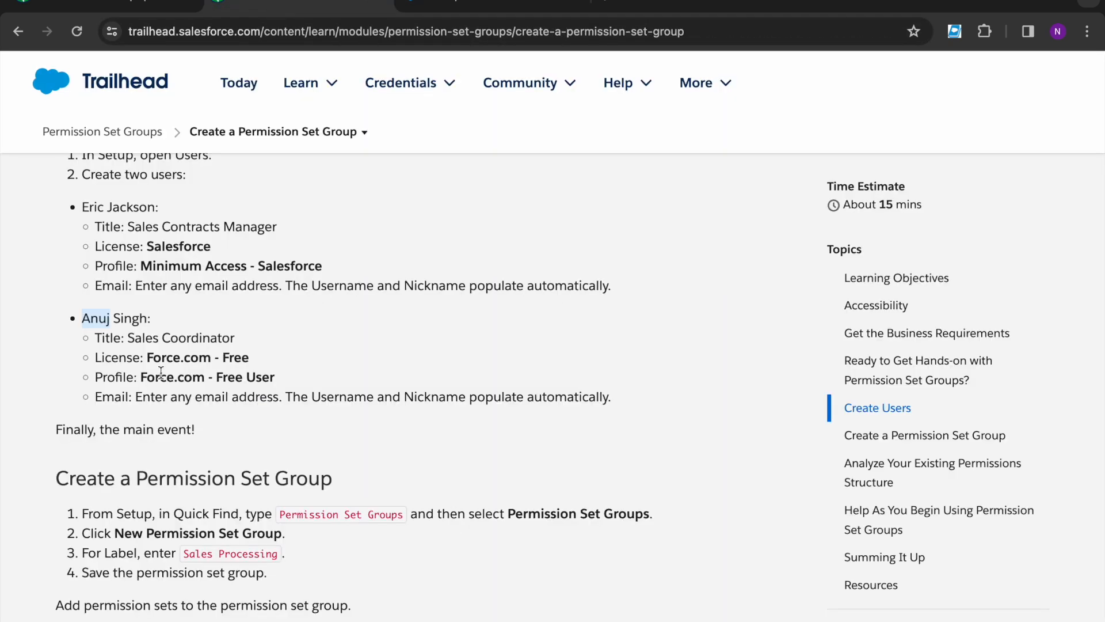
drag(128, 338, 288, 346)
key(ctrl+c)
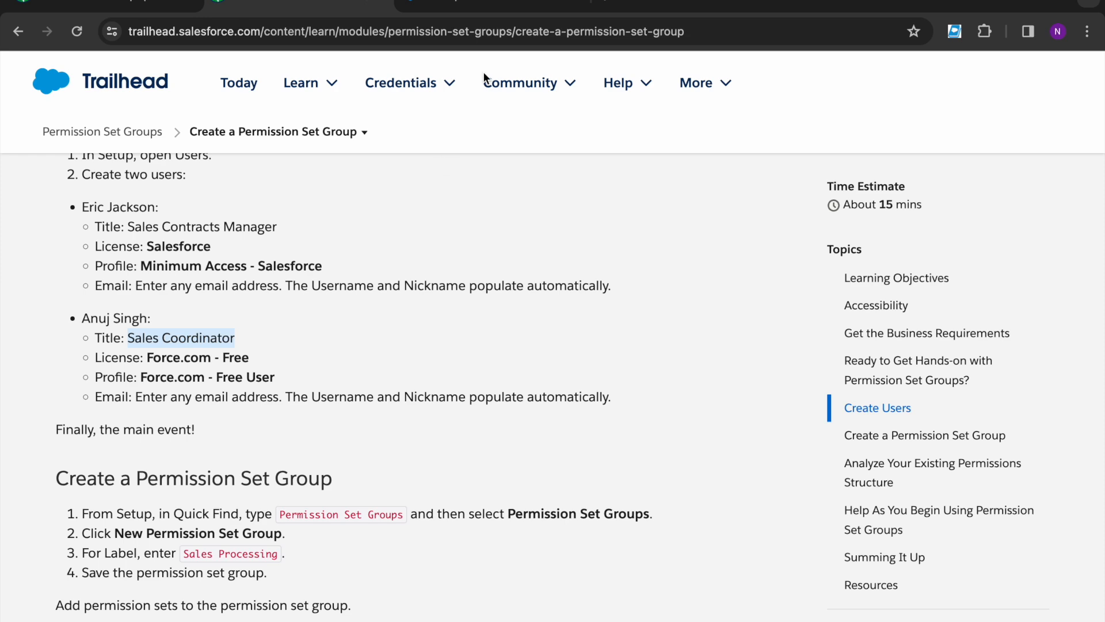
click(481, 8)
key(ctrl+v)
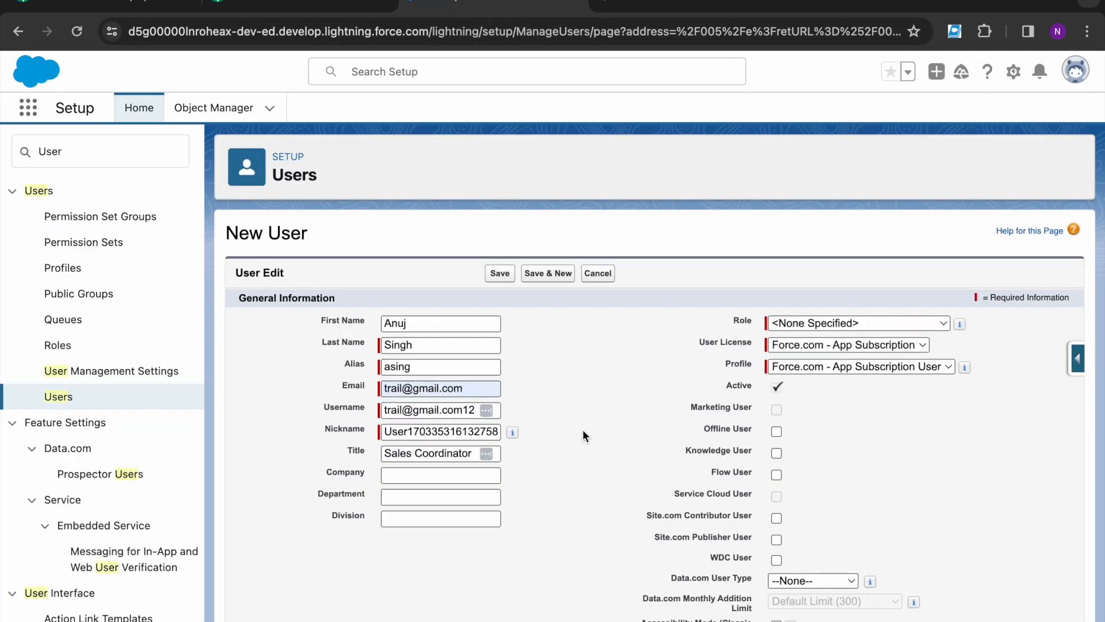
Step: Set the license to Force.com - Free and the role to CEO, then save the user
click(272, 8)
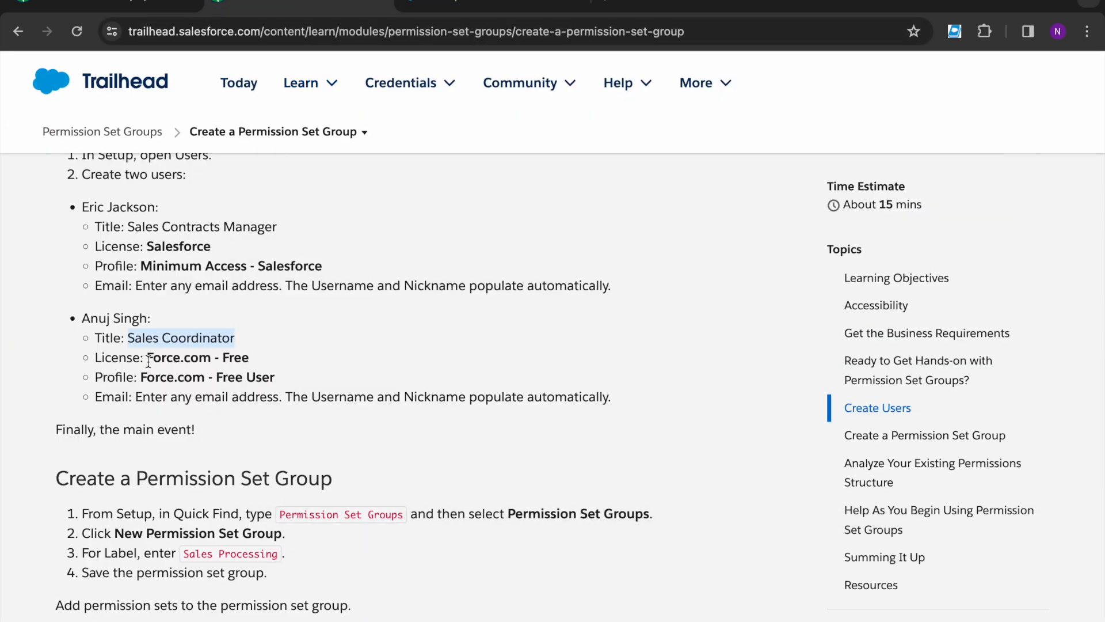
click(481, 9)
click(835, 345)
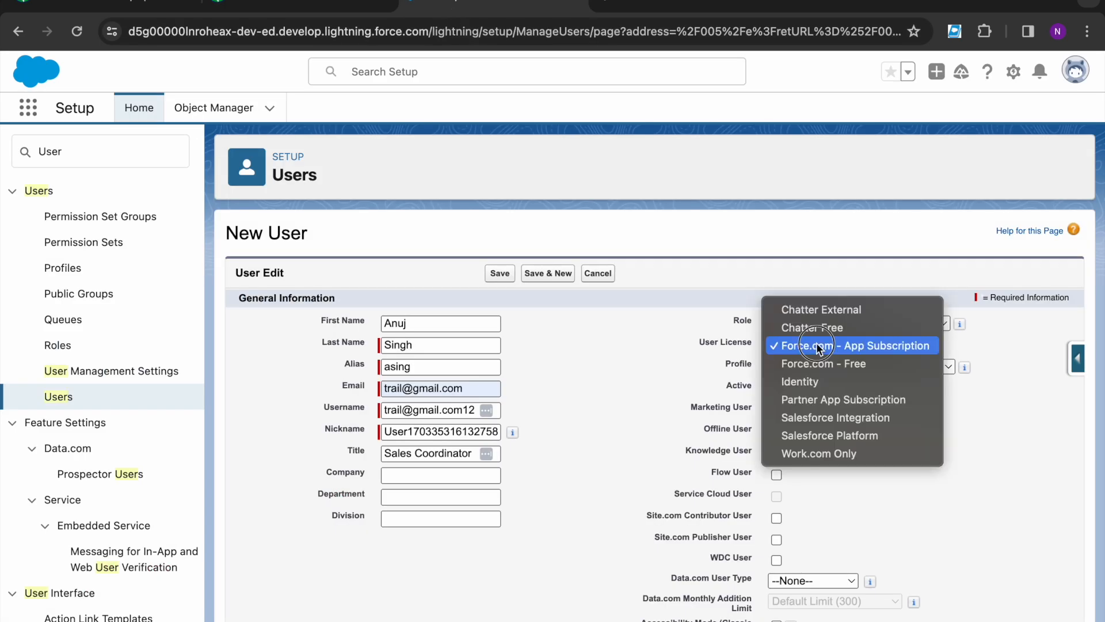
click(824, 369)
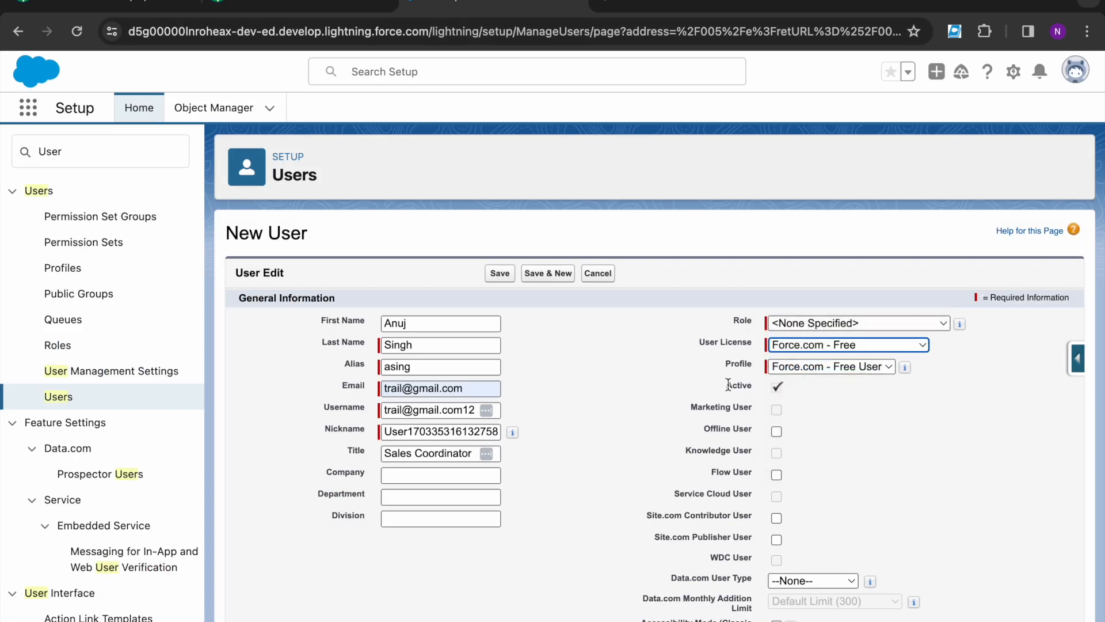
click(330, 5)
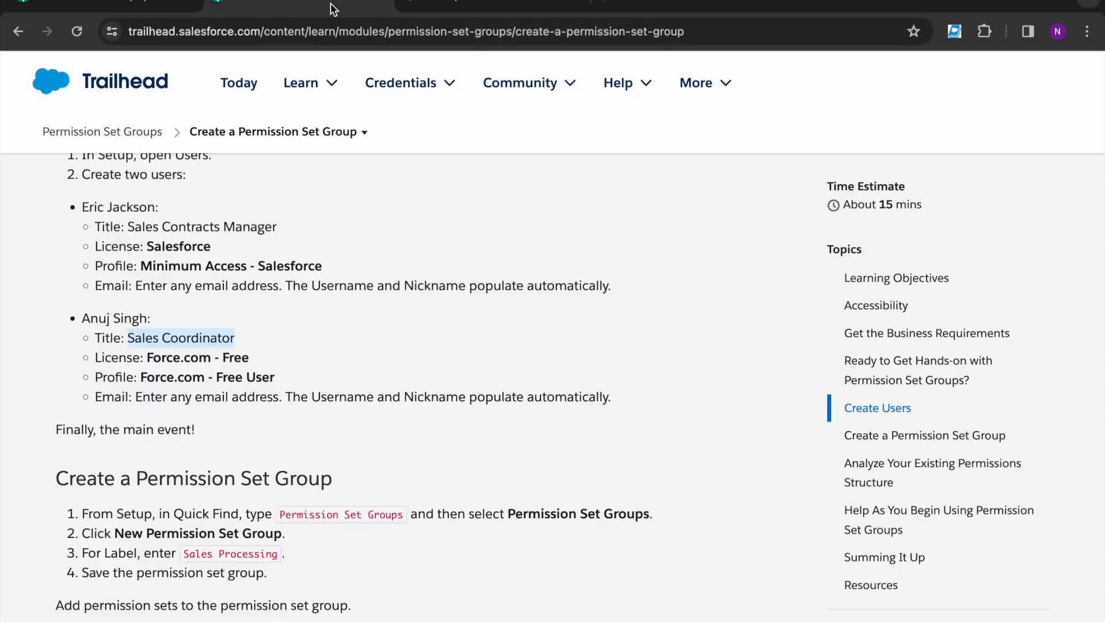
click(537, 5)
click(789, 321)
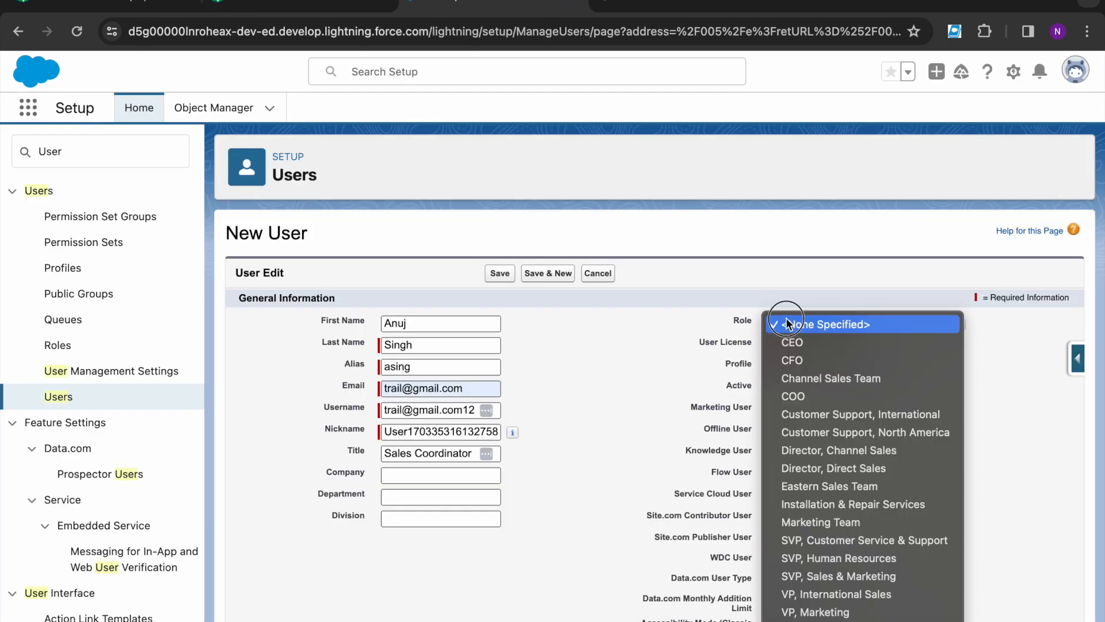
click(790, 344)
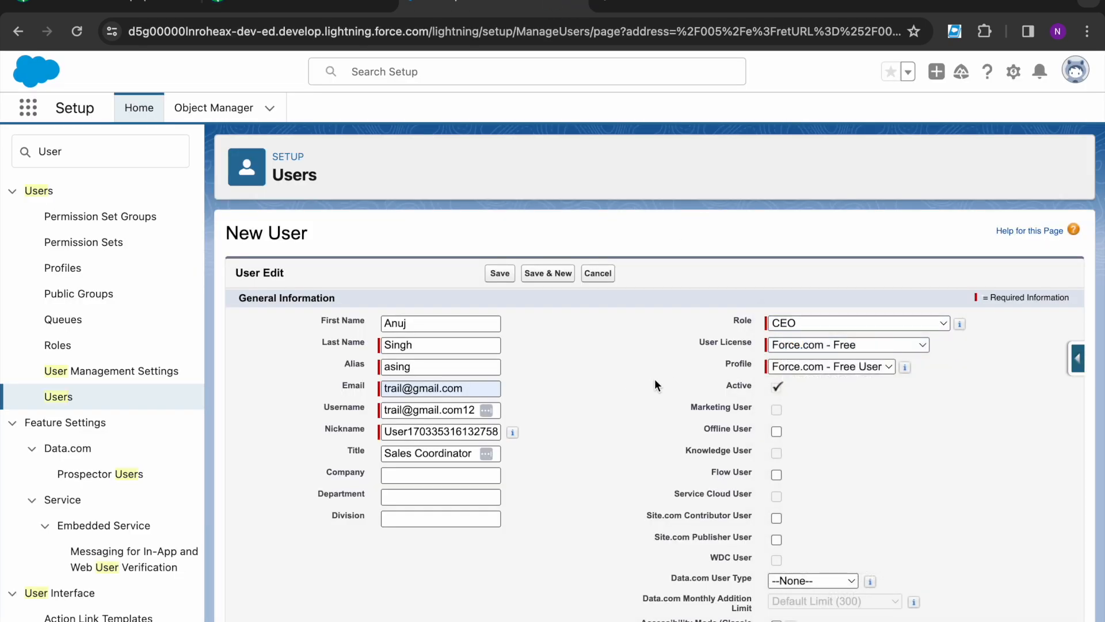
click(496, 274)
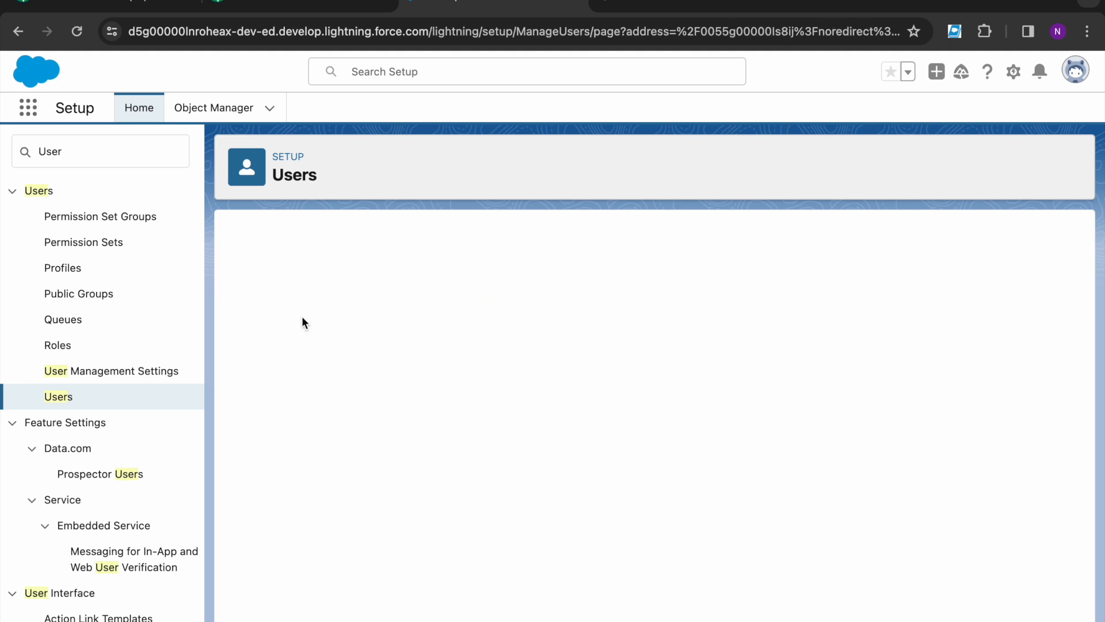
Step: Review the permission set group steps, then open Permission Set Groups via a 'permission' Quick Find search
click(285, 9)
scroll(222, 392, down, 3)
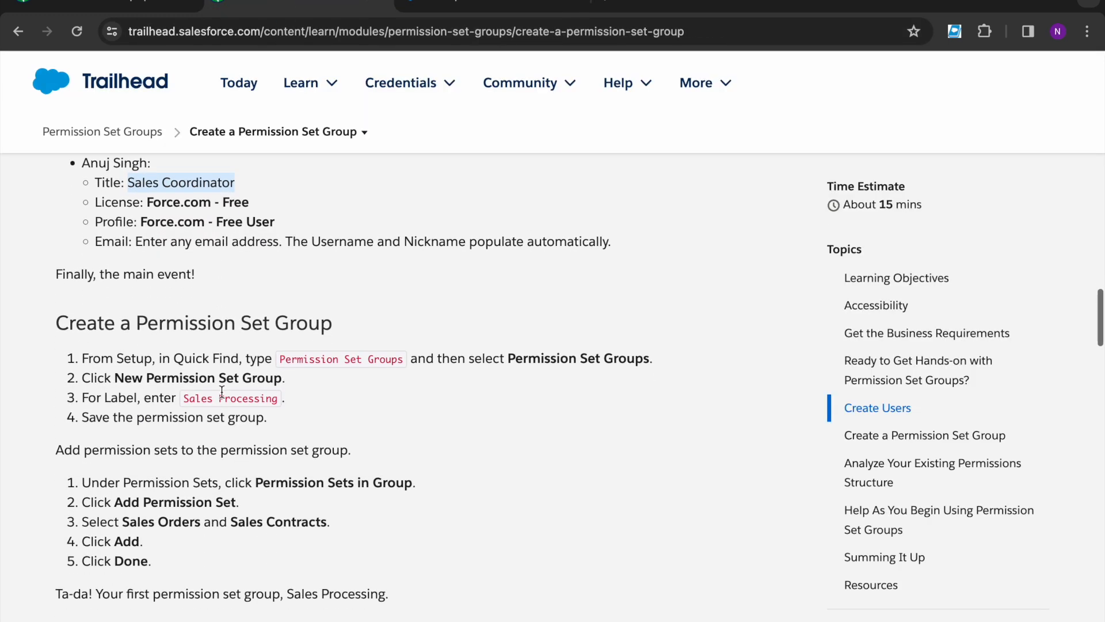
drag(139, 326, 344, 323)
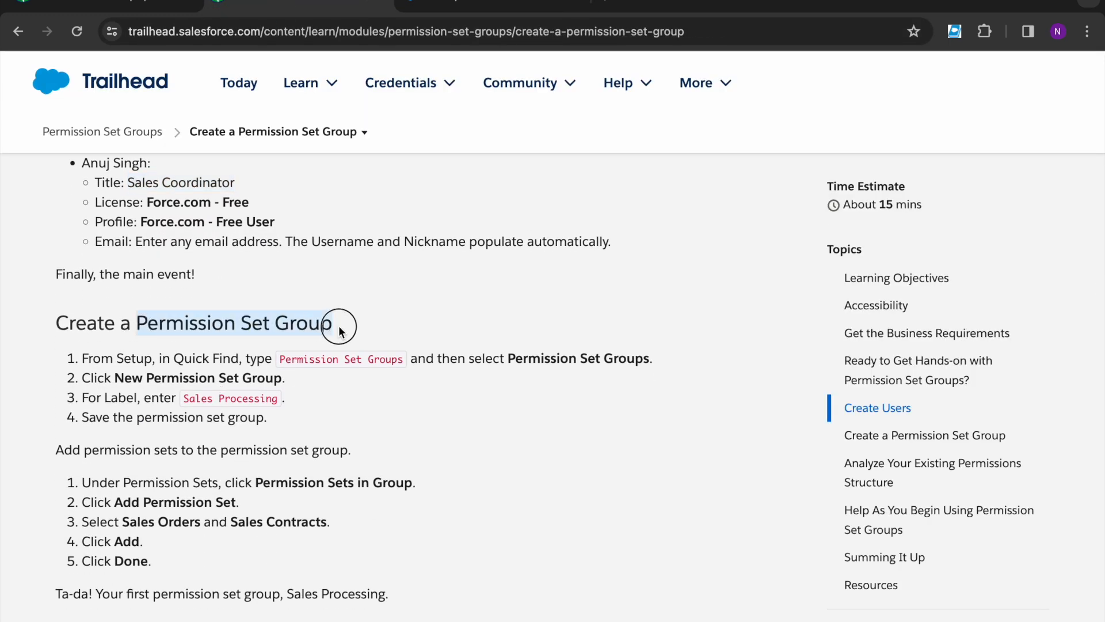
click(351, 324)
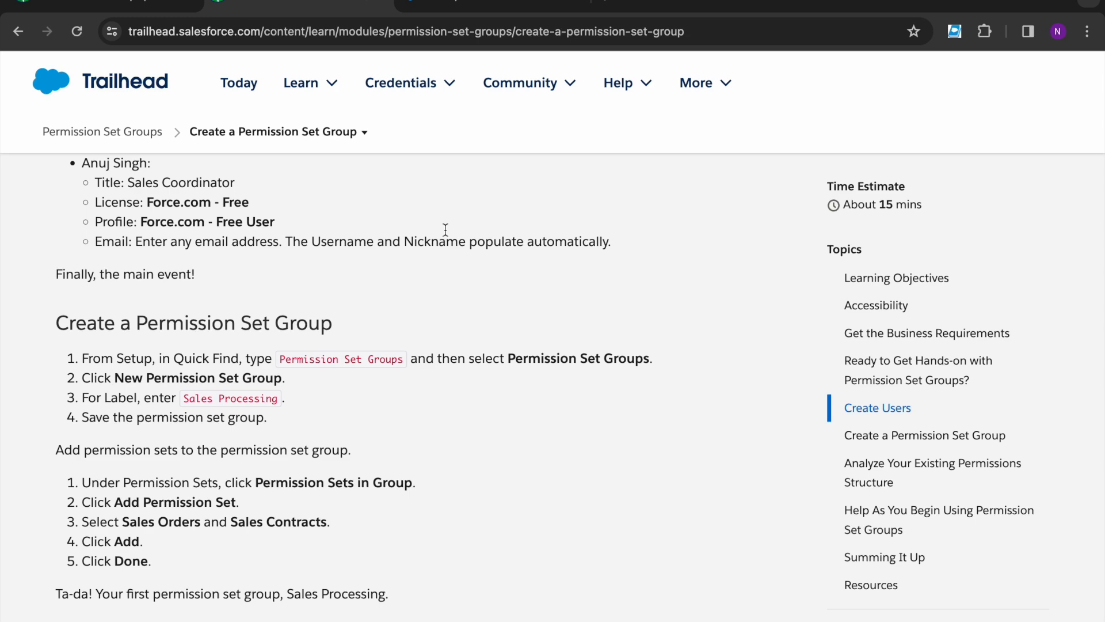
click(494, 7)
click(115, 152)
key(ctrl+a)
key(BackSpace)
text(permission)
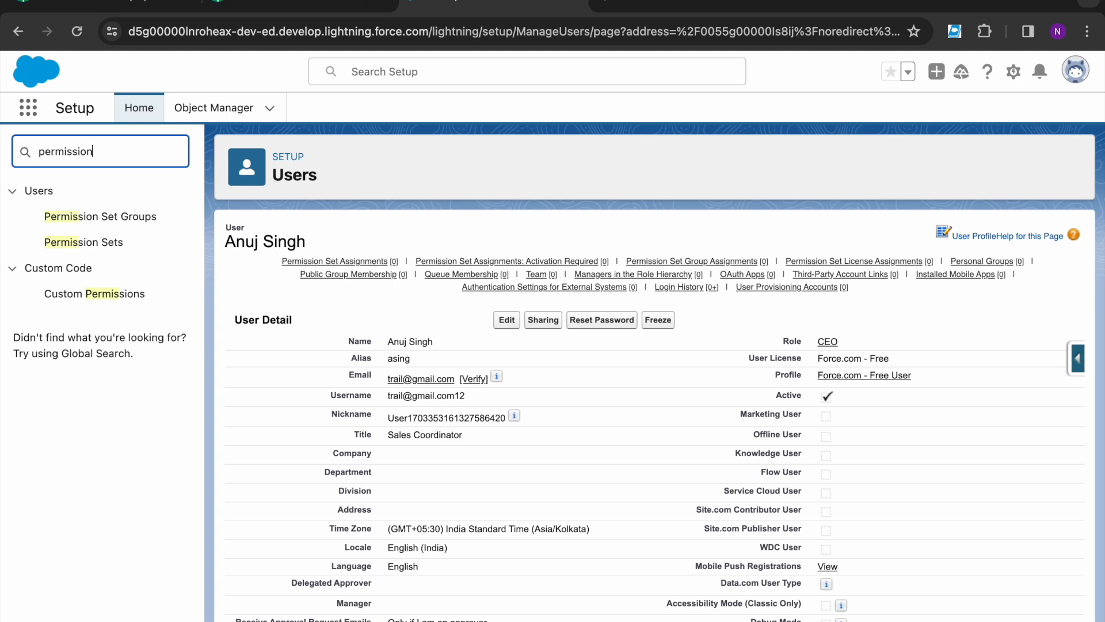
click(126, 226)
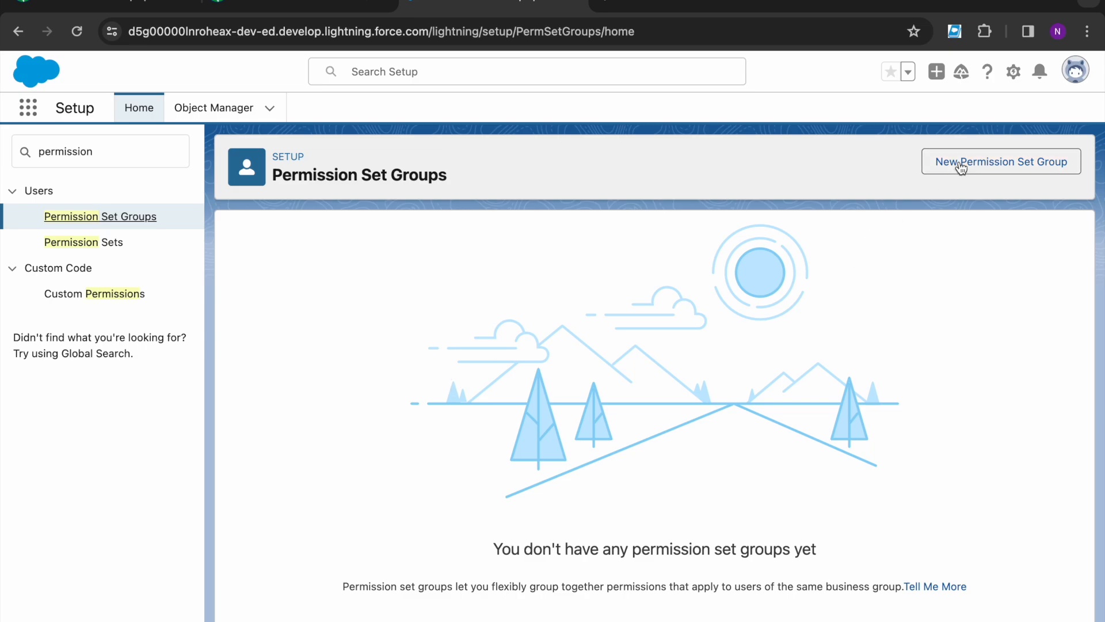
Step: Start a new permission set group and select the 'Sales Processing' label in the instructions
click(938, 164)
click(279, 7)
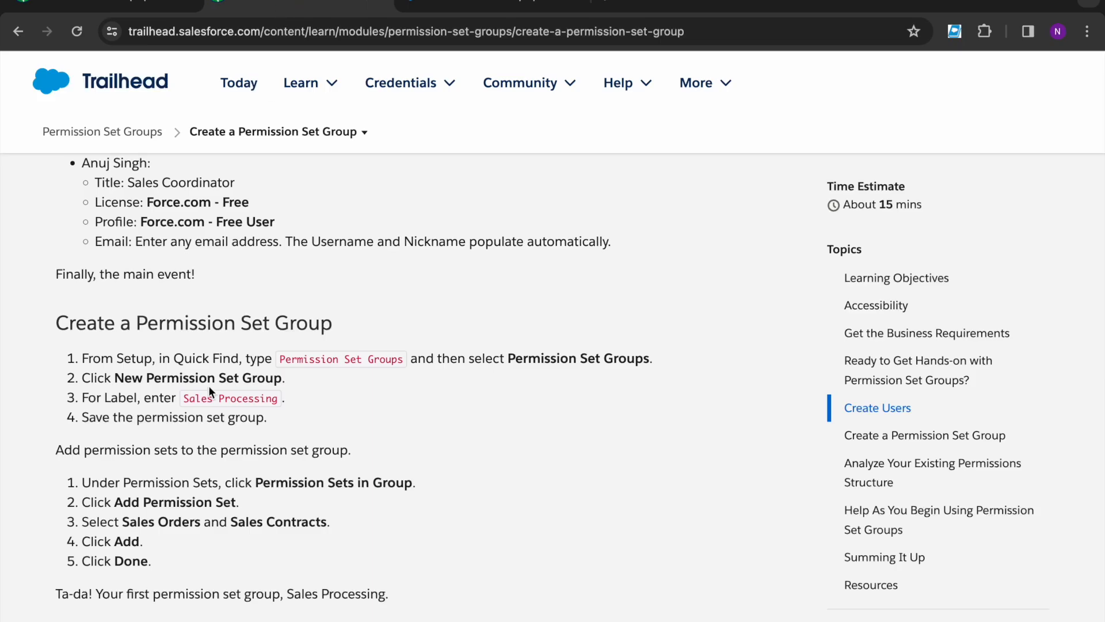
drag(185, 403, 278, 403)
Step: Paste 'Sales Processing' as the group label and save the group
key(ctrl+c)
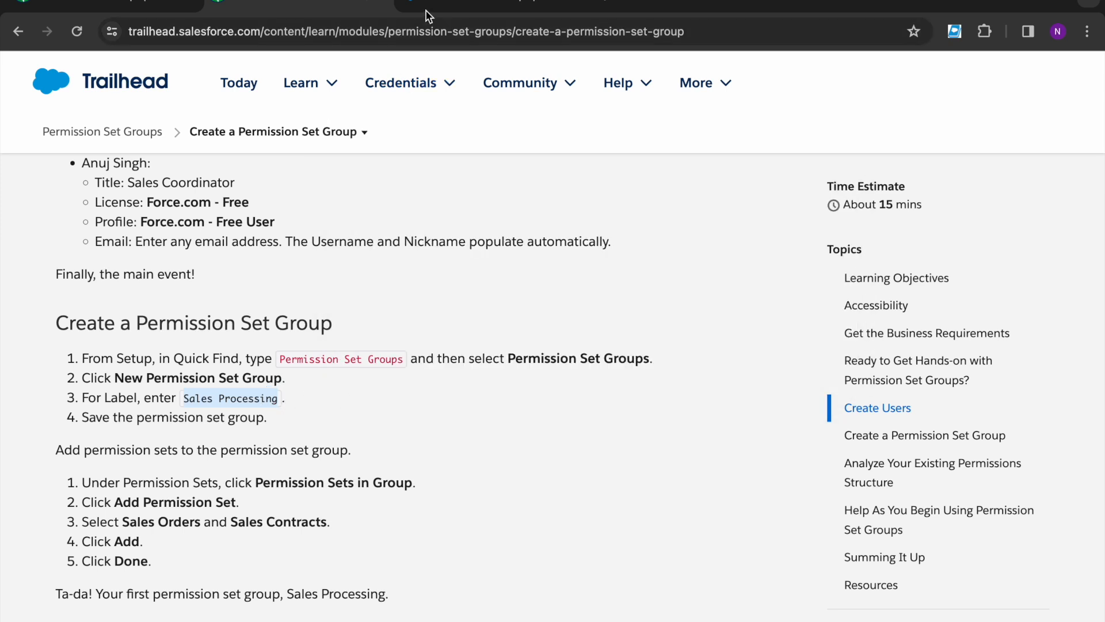
click(424, 11)
click(406, 371)
key(ctrl+v)
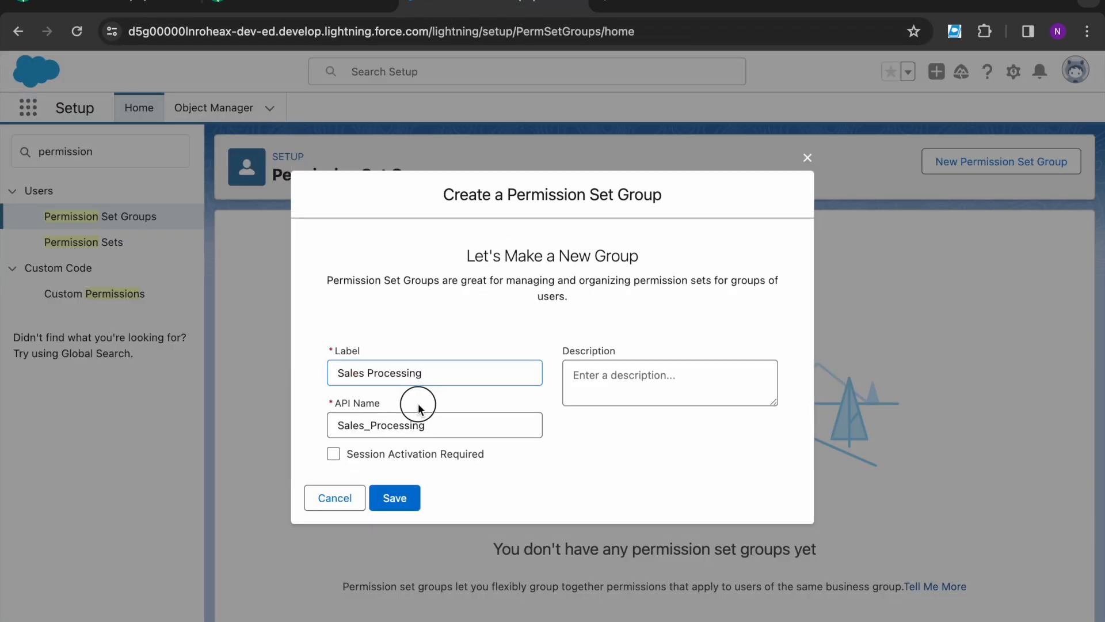
click(419, 499)
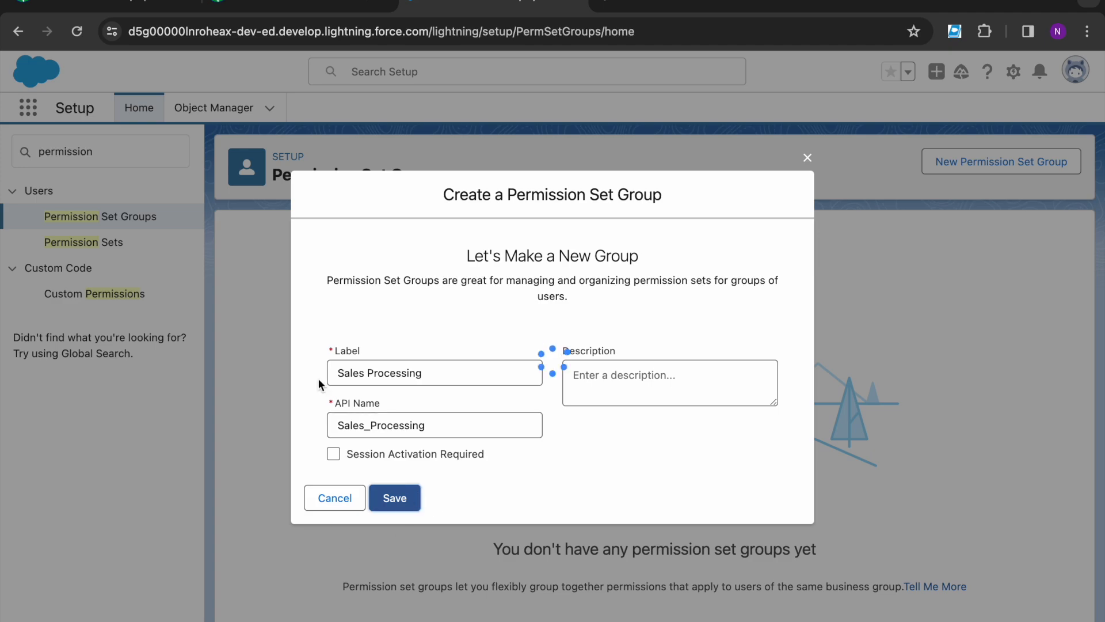
Step: Check the lesson, then open the group's Permission Sets in Group list to add sets
click(299, 8)
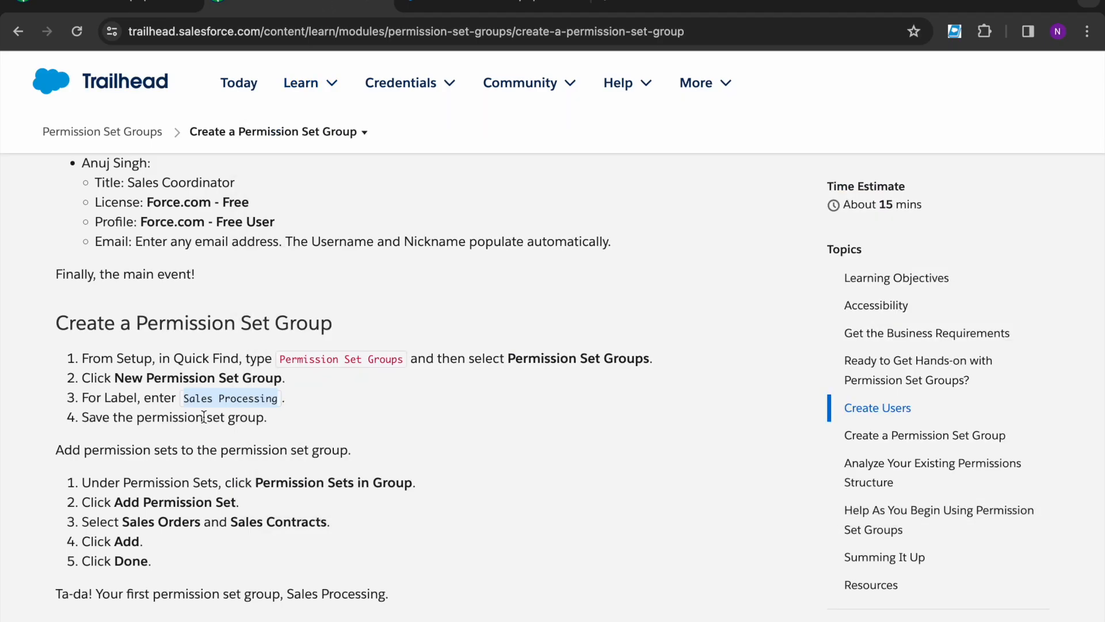
click(203, 417)
scroll(204, 416, down, 2)
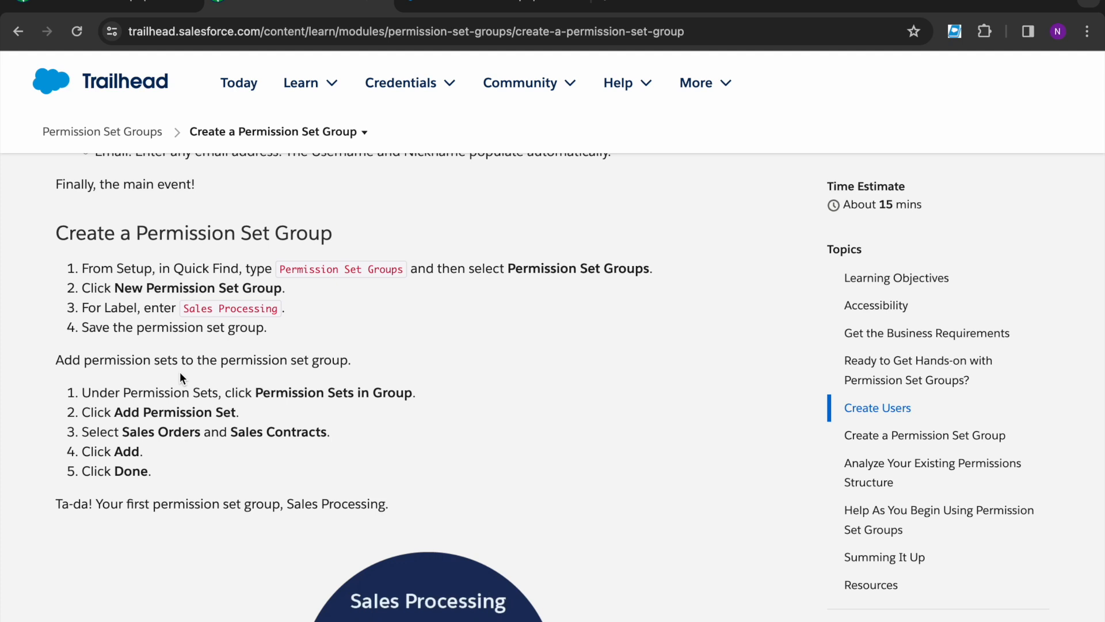
scroll(180, 377, down, 1)
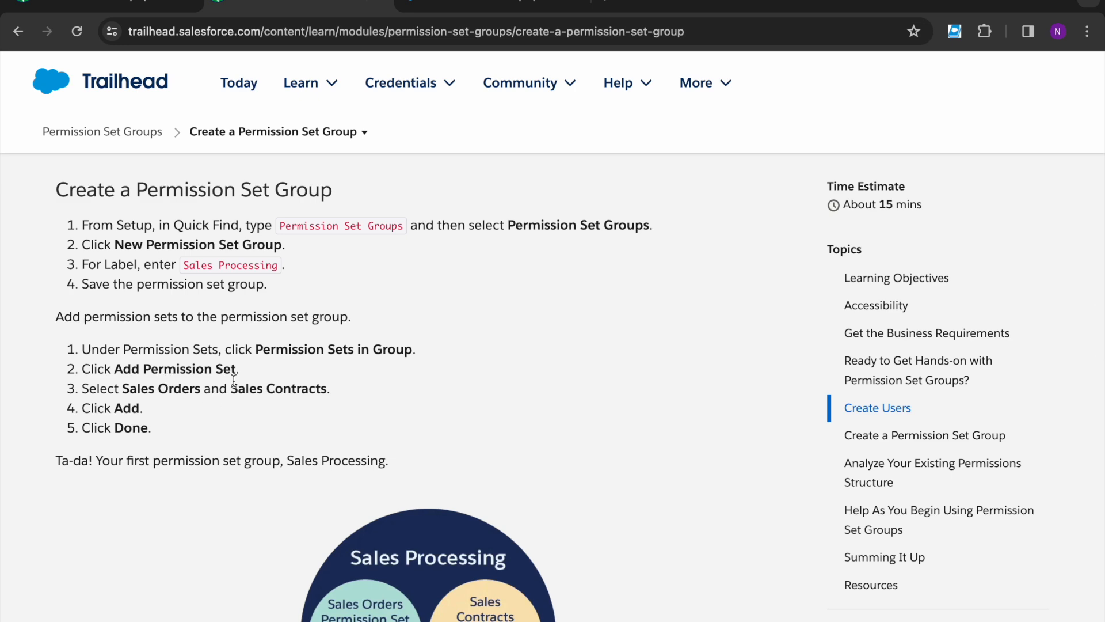
click(494, 6)
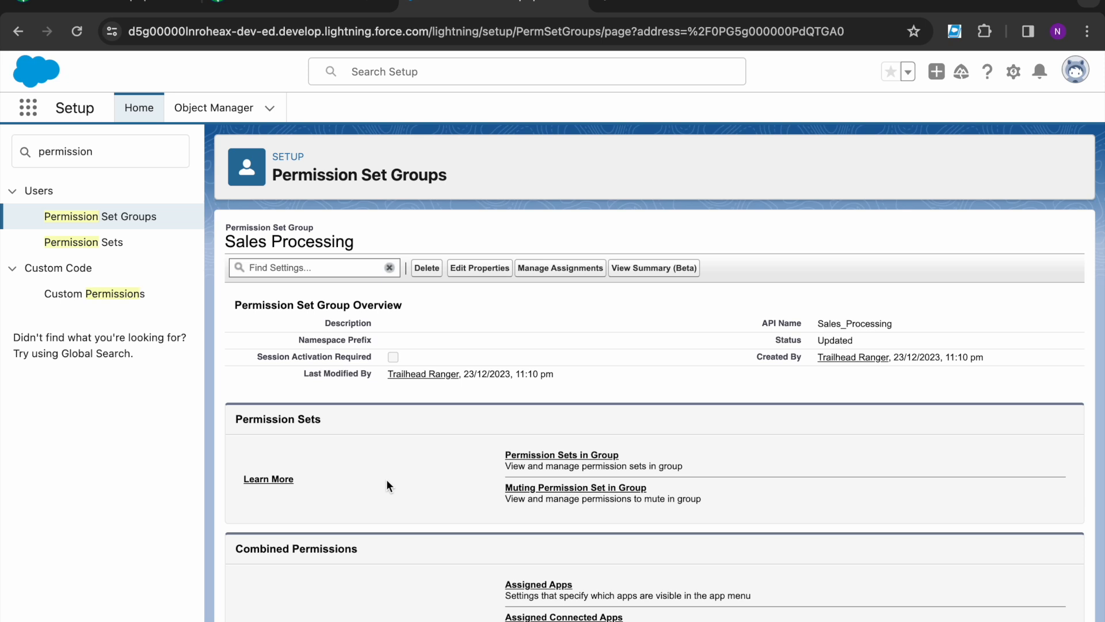
click(560, 455)
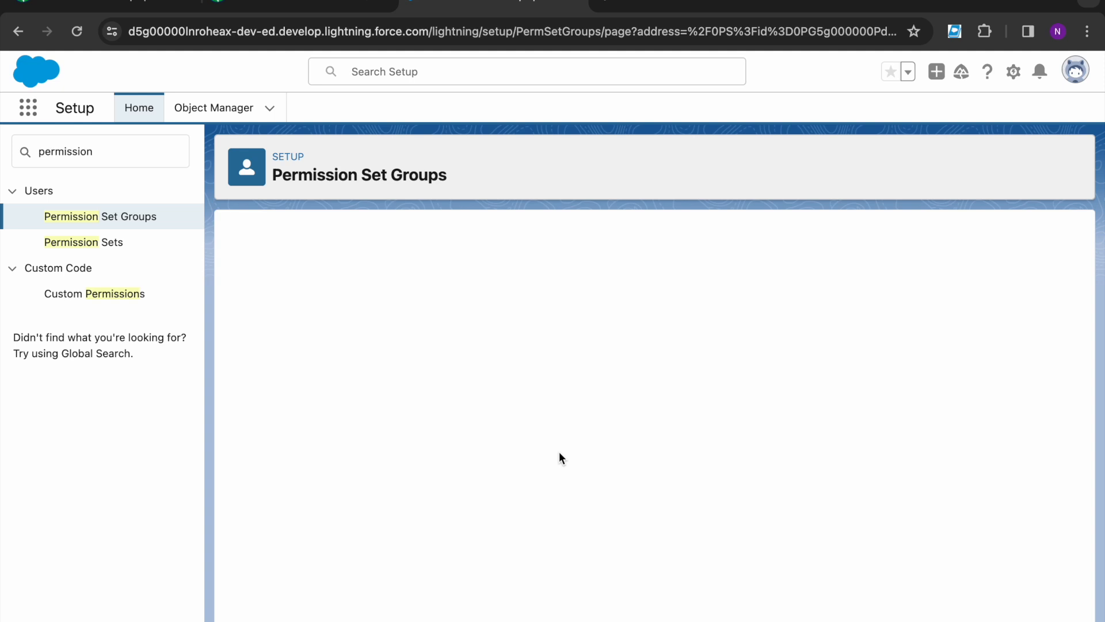
click(548, 314)
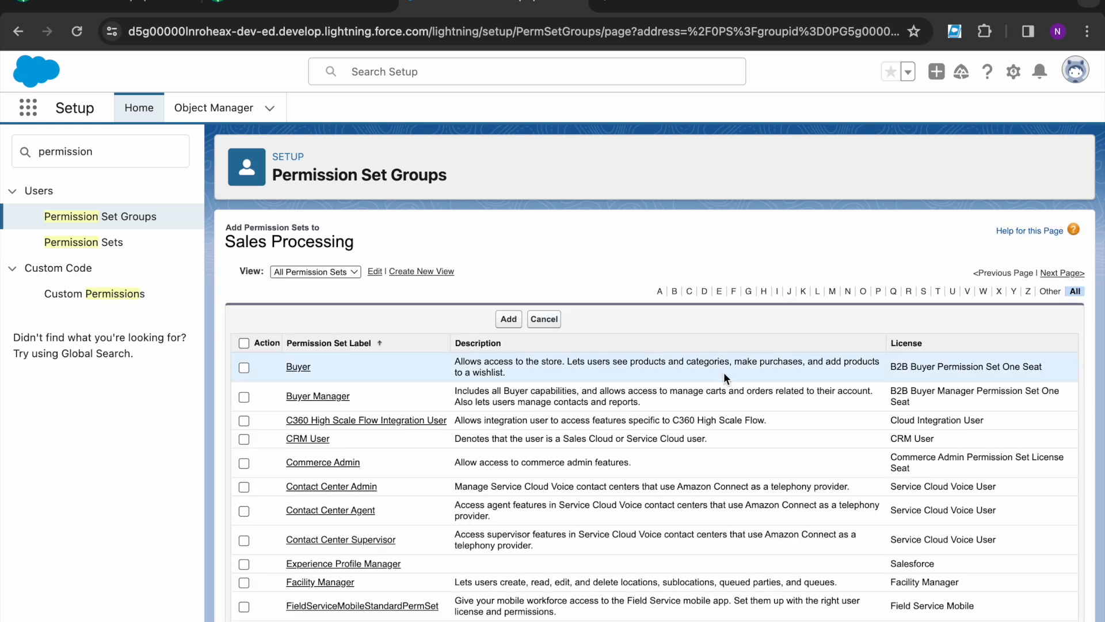
Step: Filter by S and add Sales Contracts and Sales Orders to the Sales Processing group
click(924, 292)
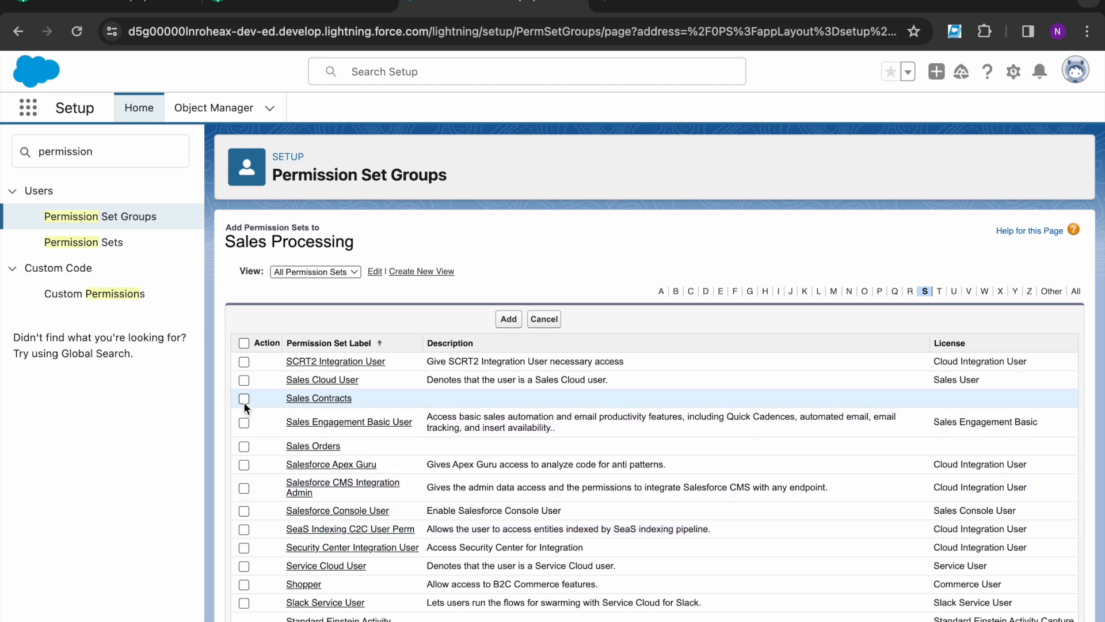
click(244, 398)
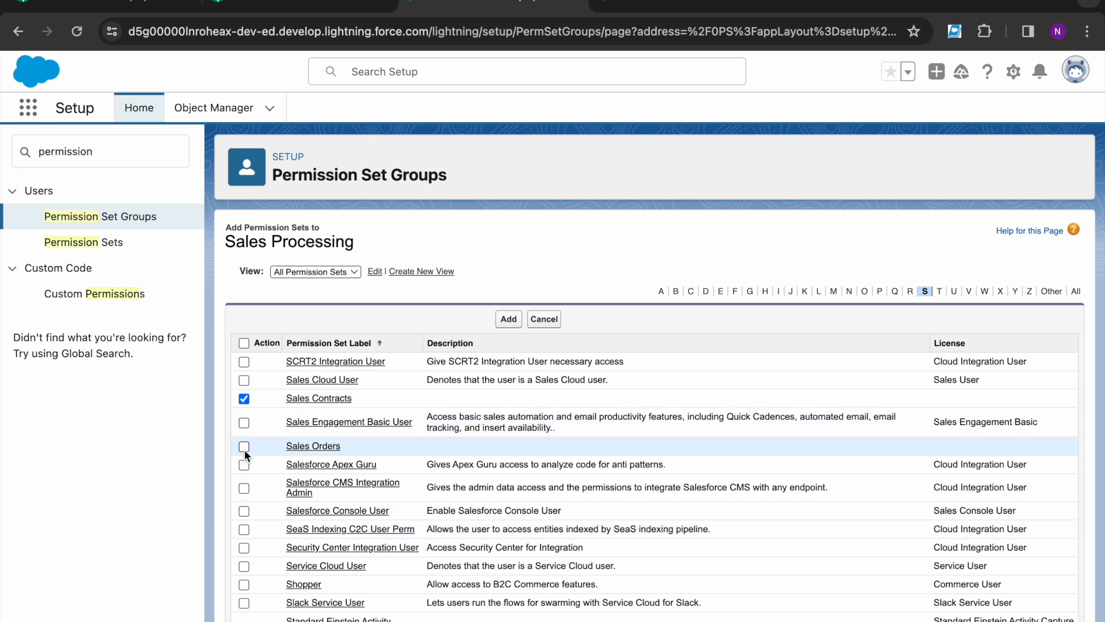
click(511, 322)
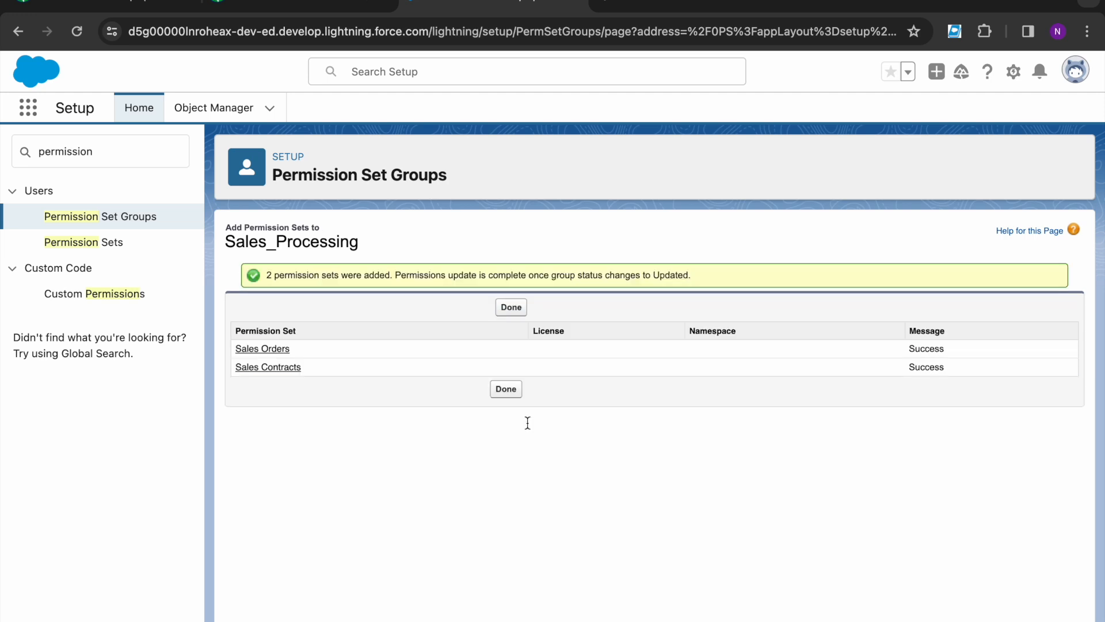
click(510, 307)
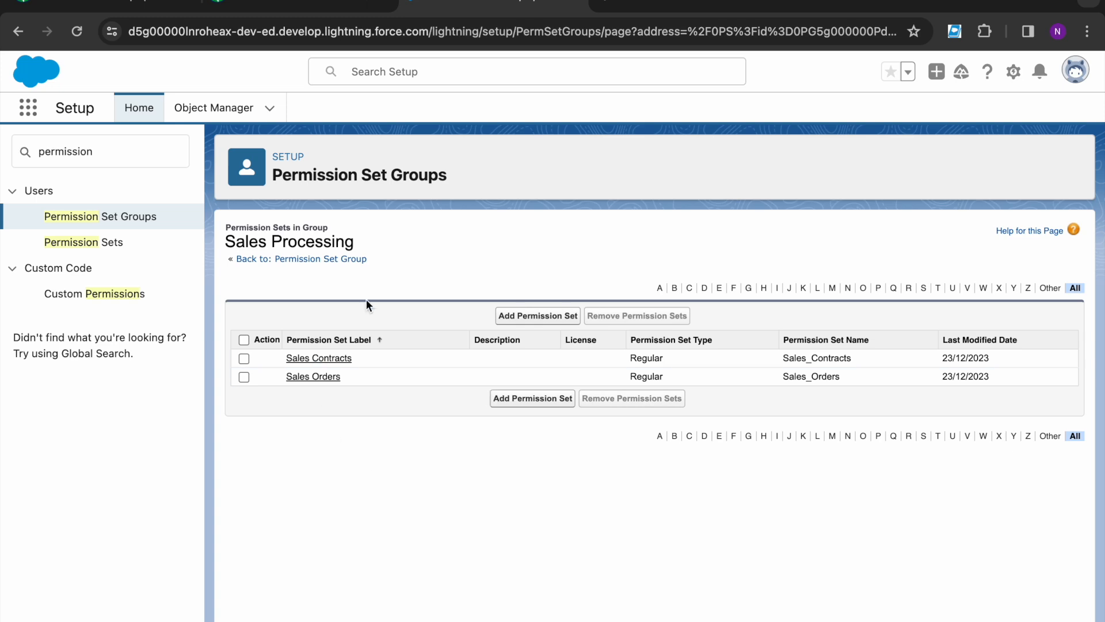
click(291, 6)
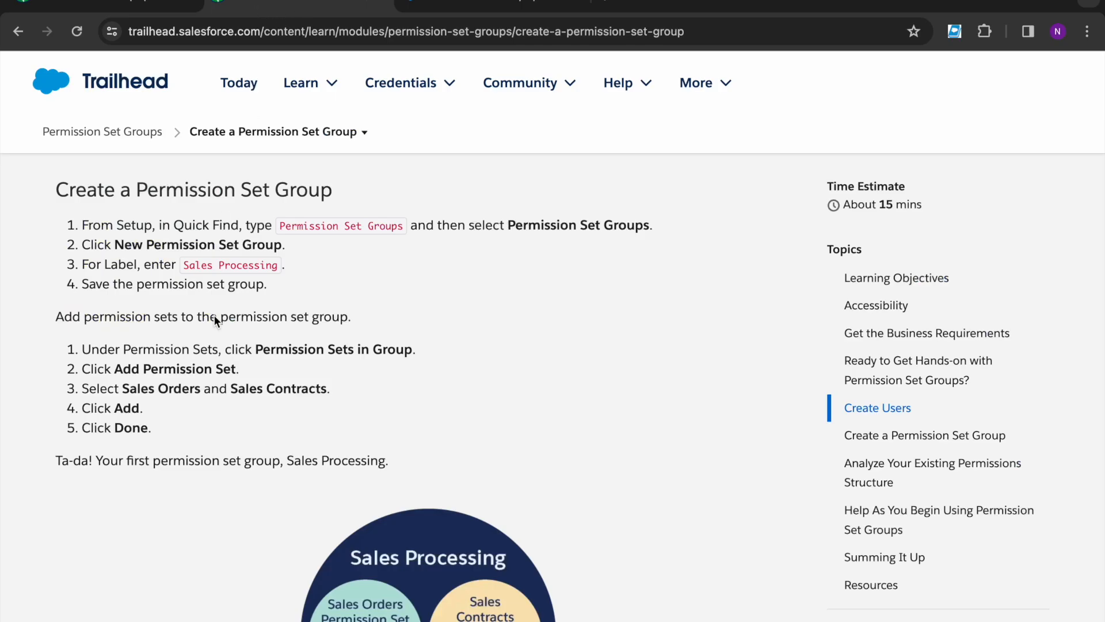
Step: Read the next lesson step and return to the Sales Processing group overview showing Updated status
scroll(118, 491, down, 10)
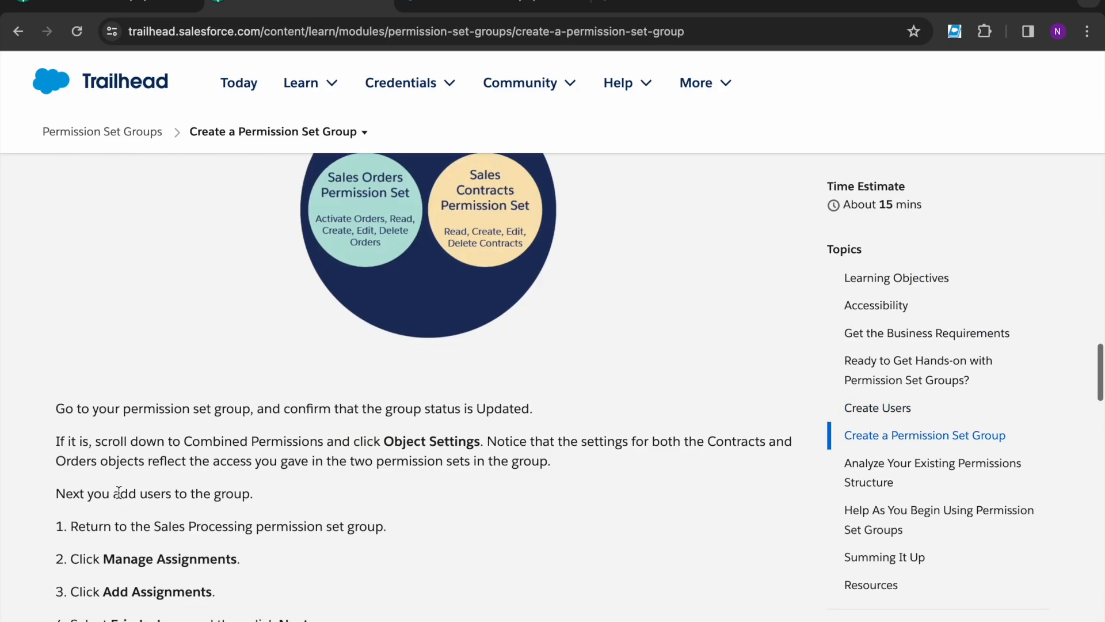
scroll(118, 491, down, 1)
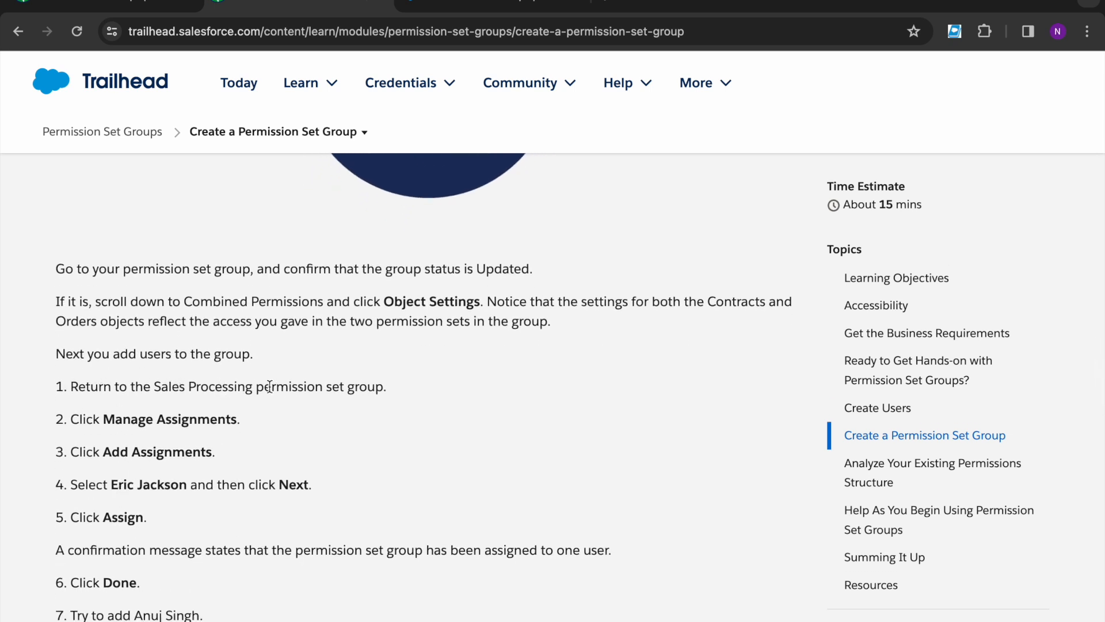
drag(259, 387, 407, 387)
click(413, 386)
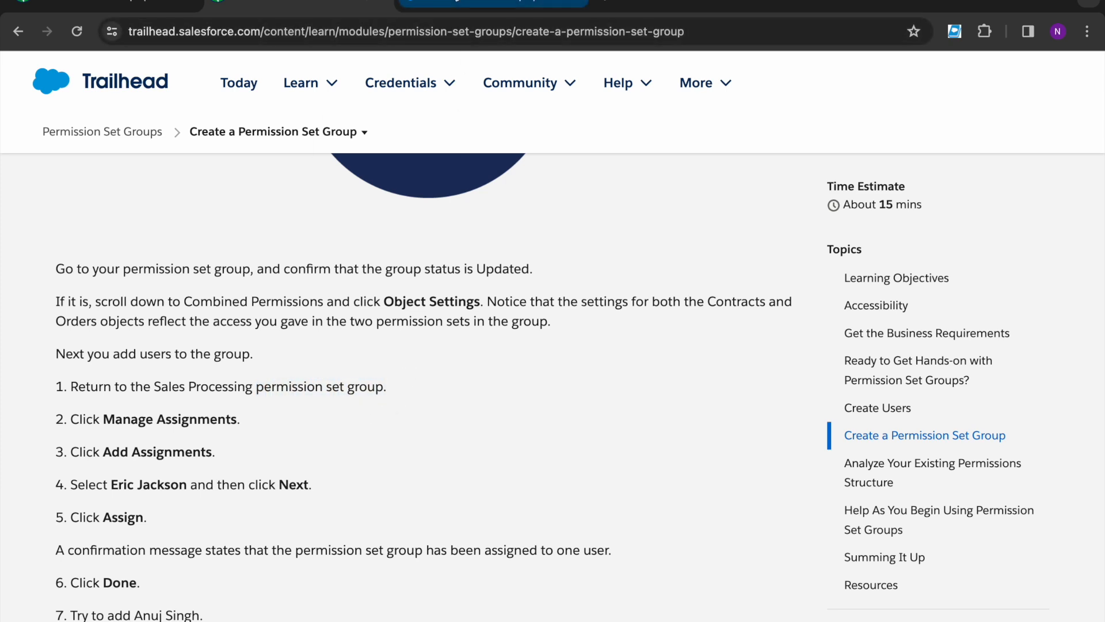
click(458, 4)
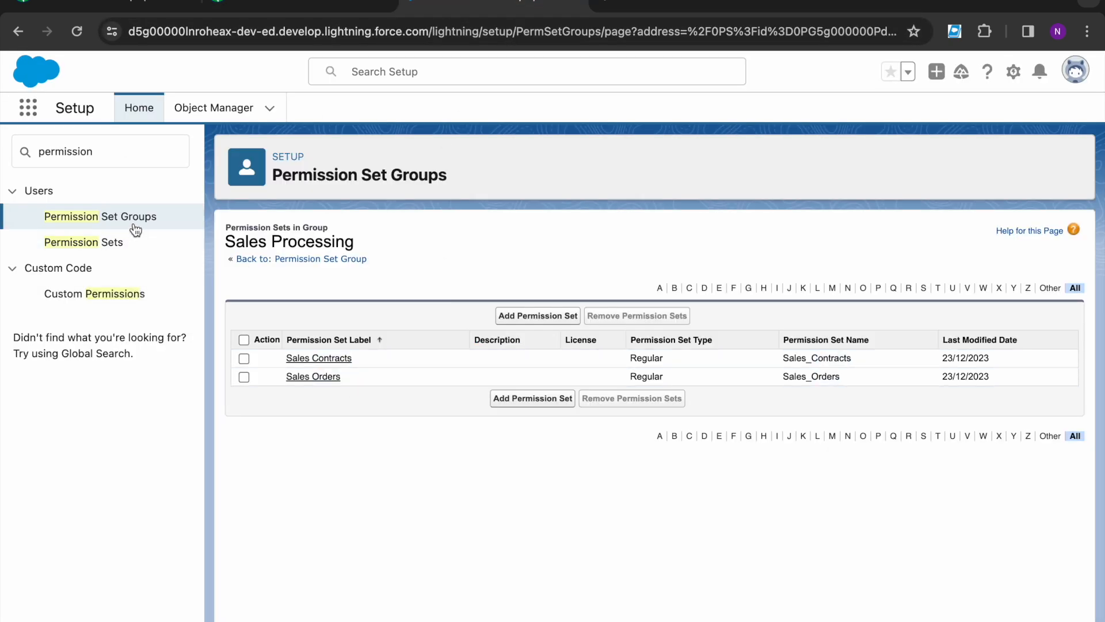
click(330, 259)
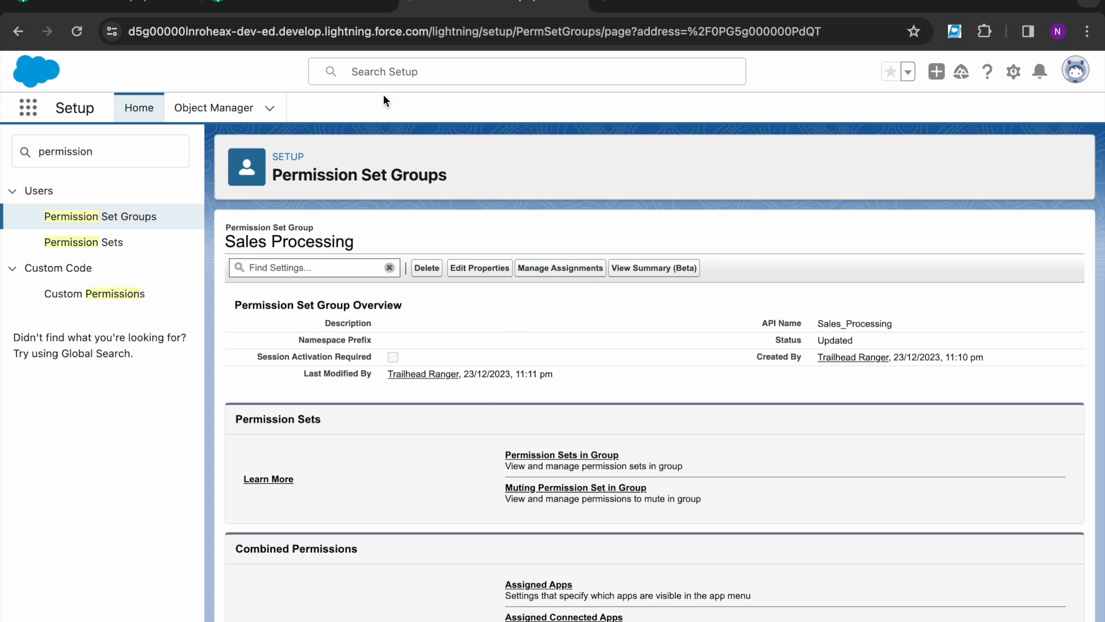
click(299, 6)
scroll(188, 515, down, 3)
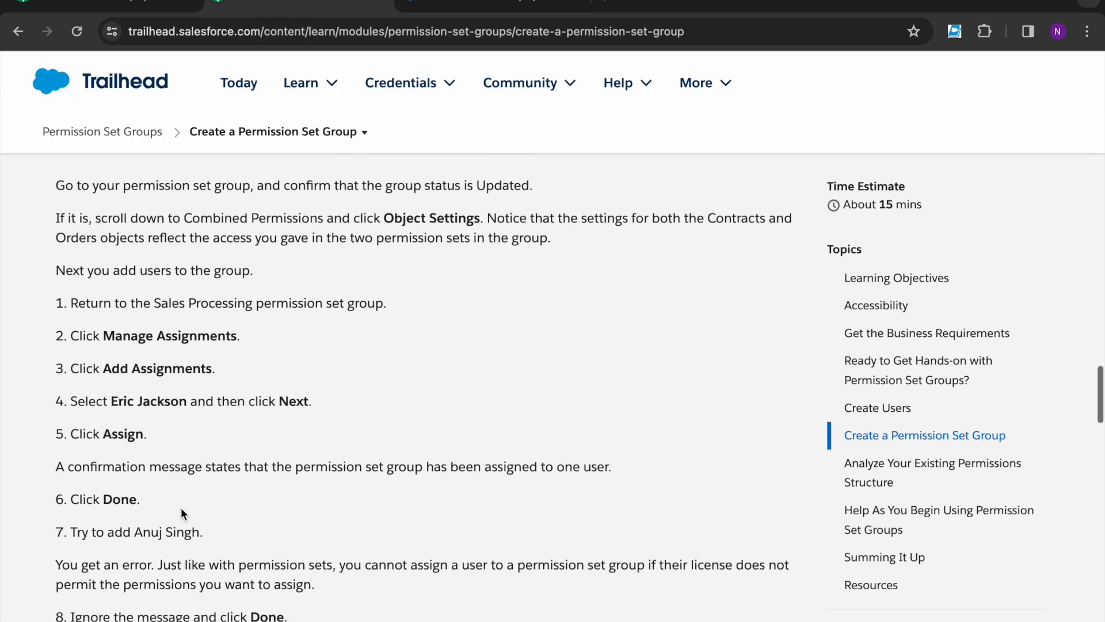
Step: Assign the group to the Salesforce-licensed CEO user with no expiration date
click(437, 5)
click(1026, 237)
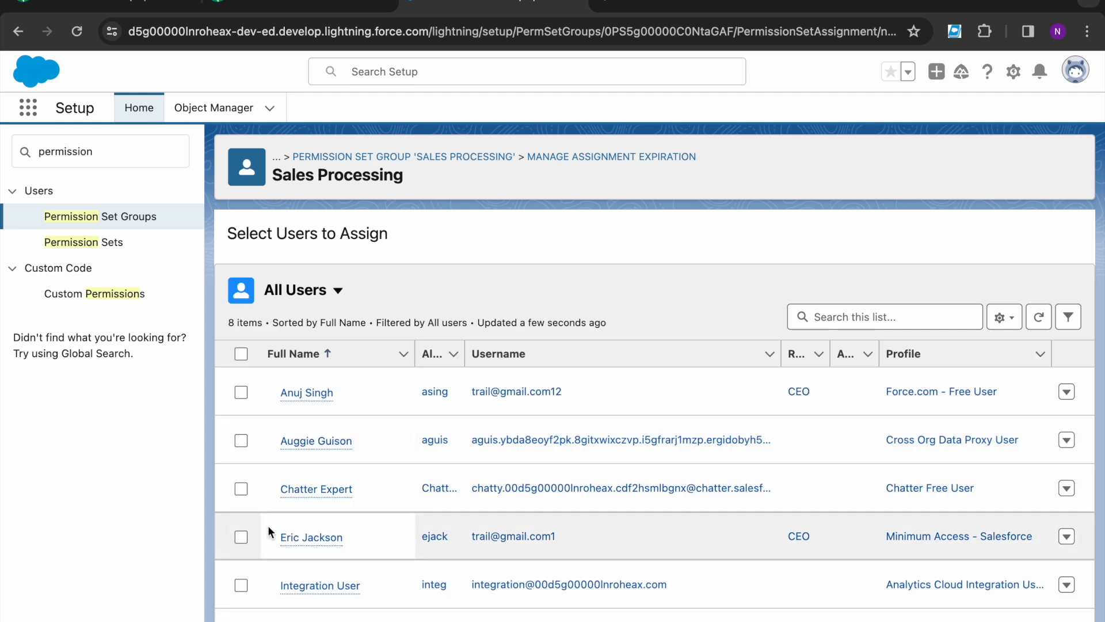
click(241, 537)
click(1048, 618)
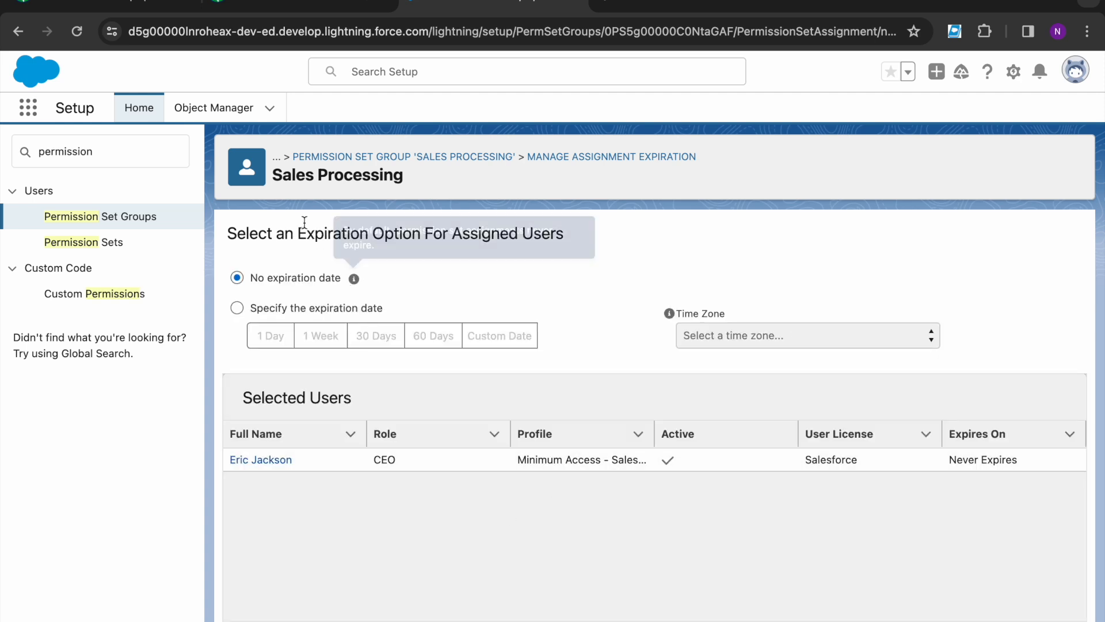
click(271, 8)
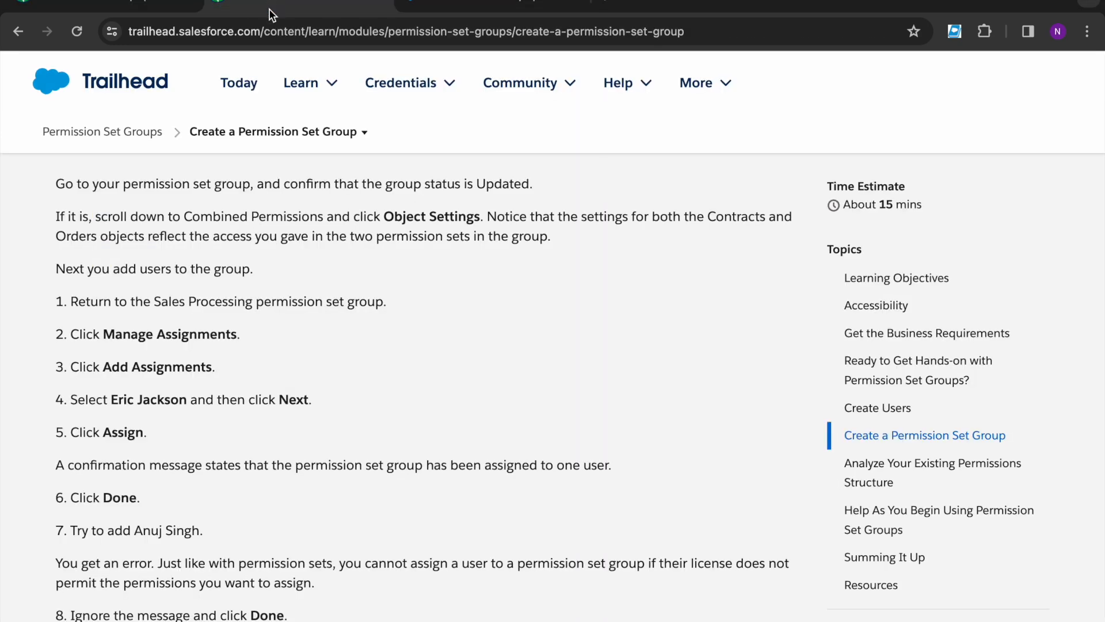
scroll(224, 460, down, 1)
scroll(224, 461, down, 1)
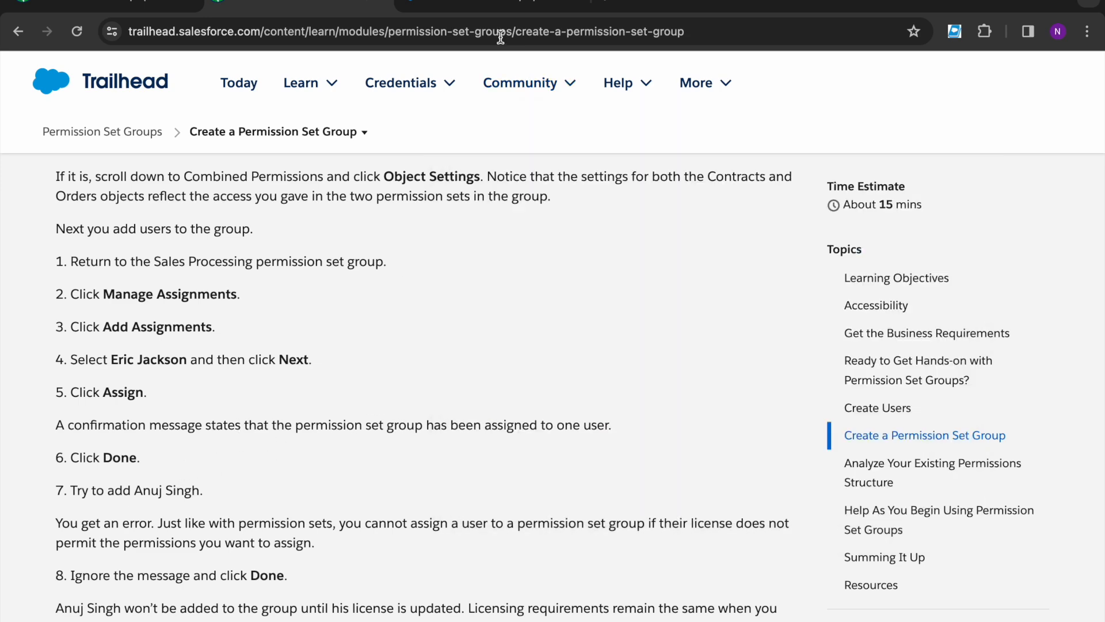
click(465, 16)
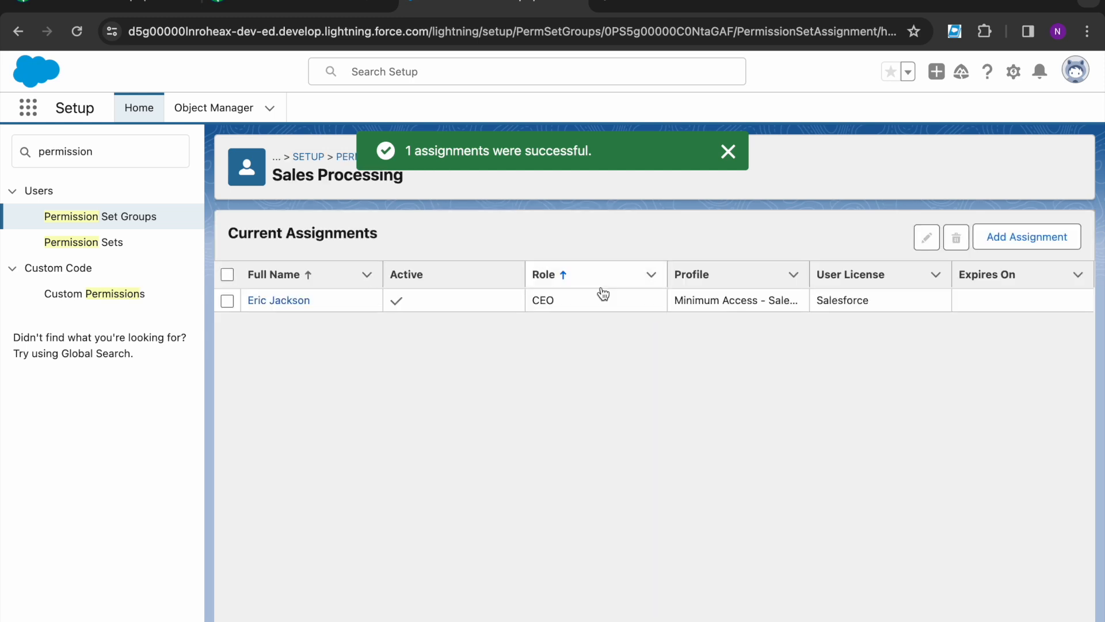
click(273, 8)
scroll(242, 366, down, 3)
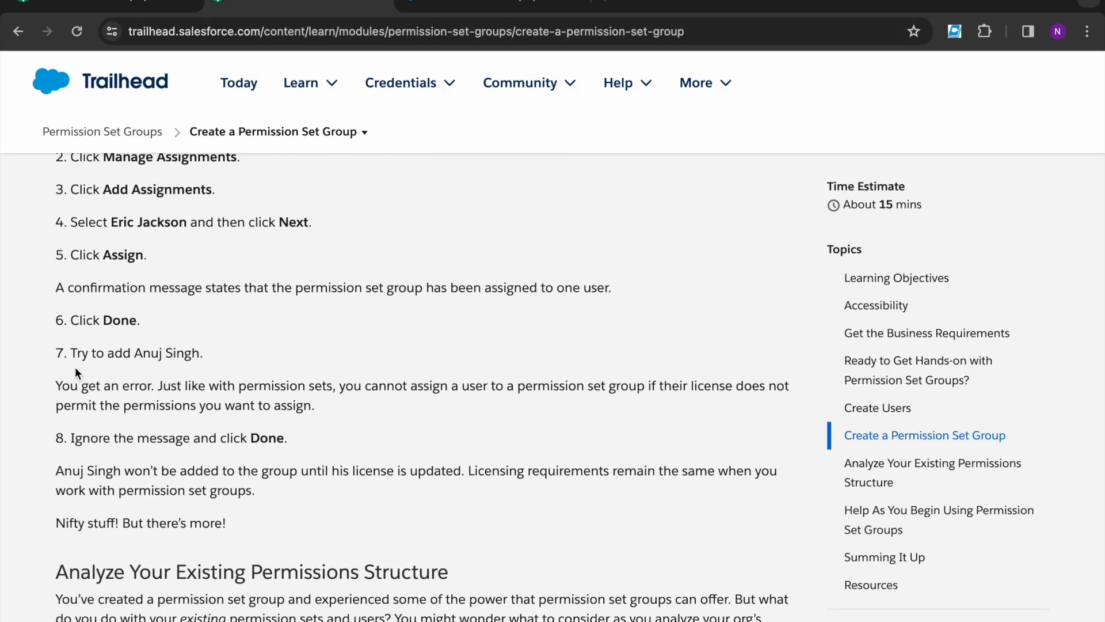
Step: Attempt assigning the group to the Force.com - Free user and review the Activate Orders failure
click(435, 10)
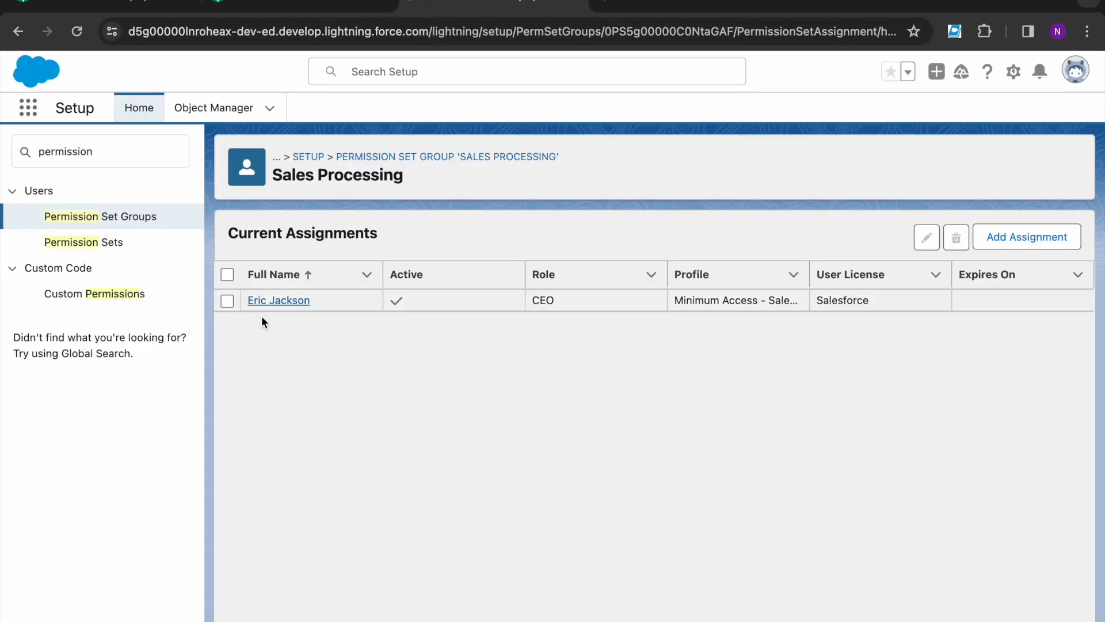
click(991, 237)
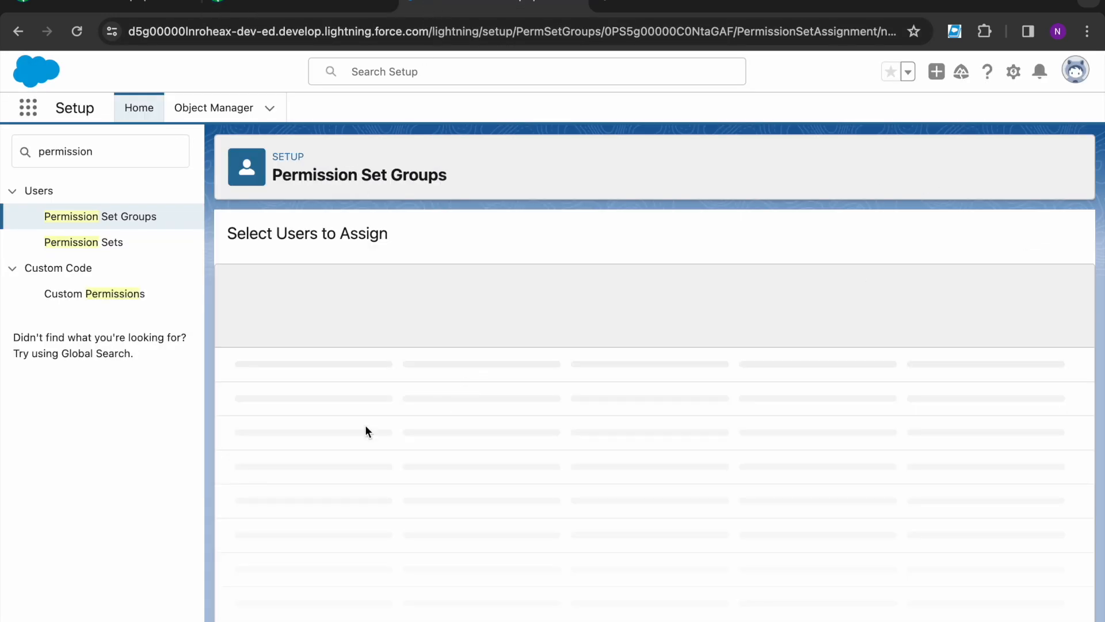
click(241, 392)
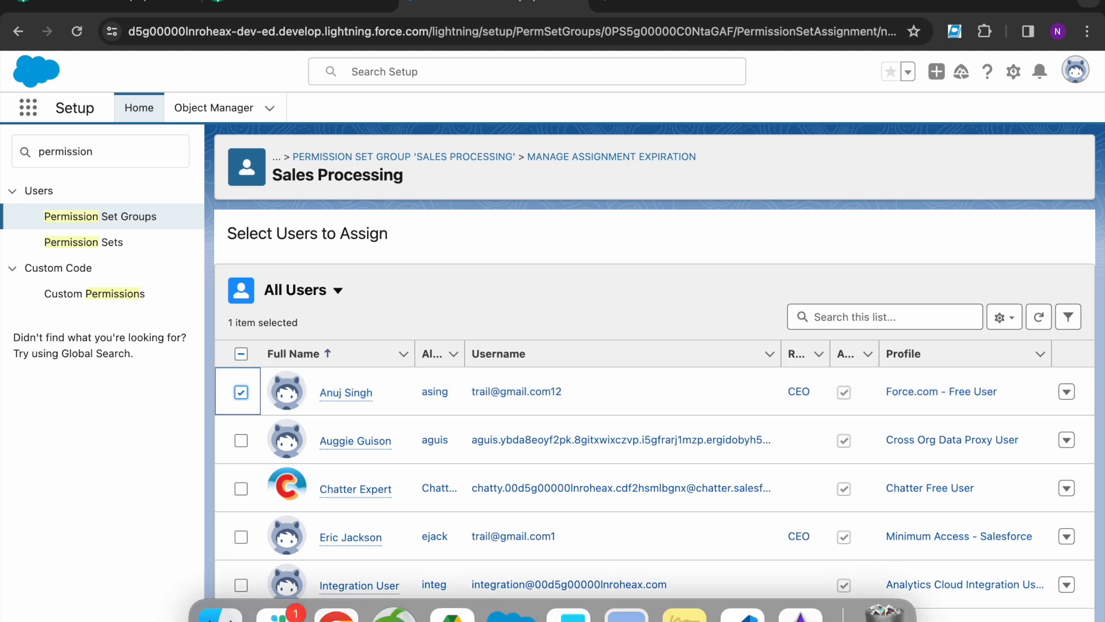
click(1063, 620)
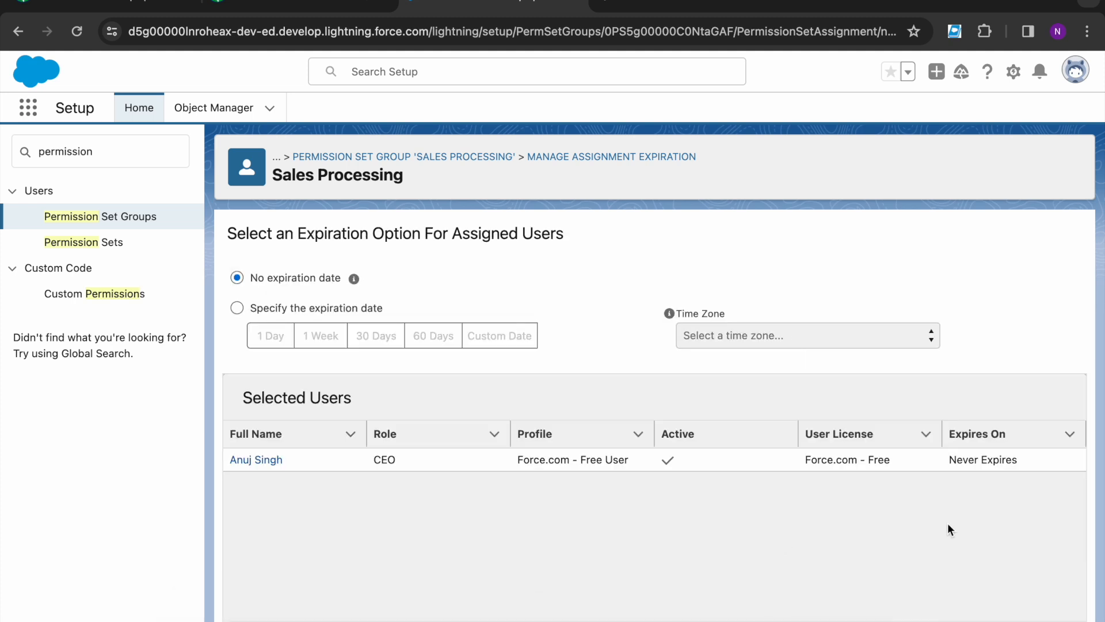
click(1063, 619)
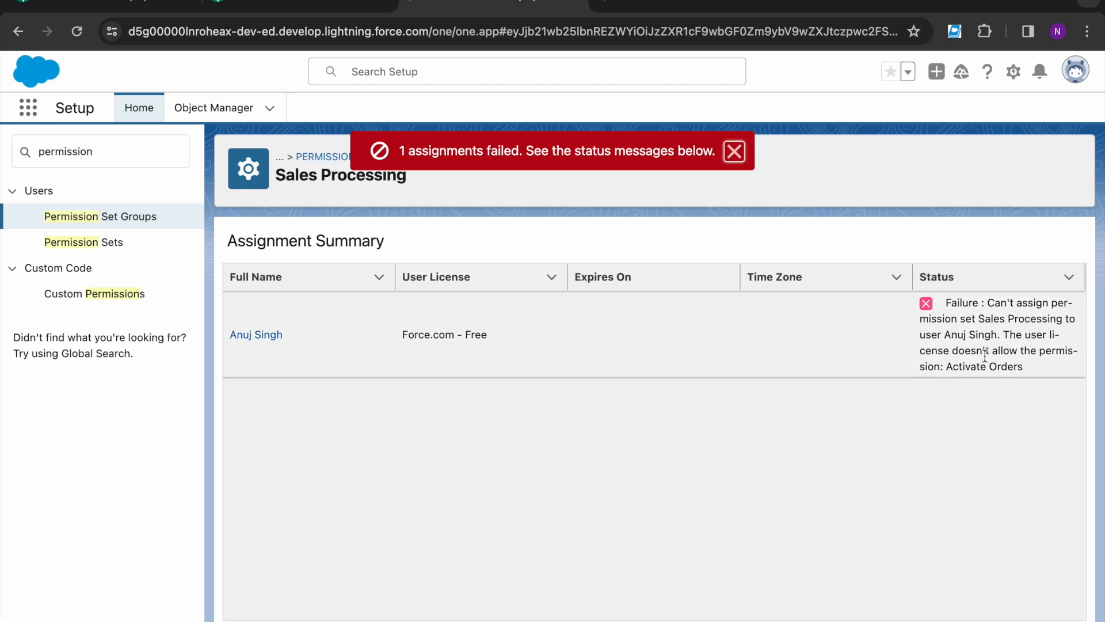
drag(1004, 336, 1079, 358)
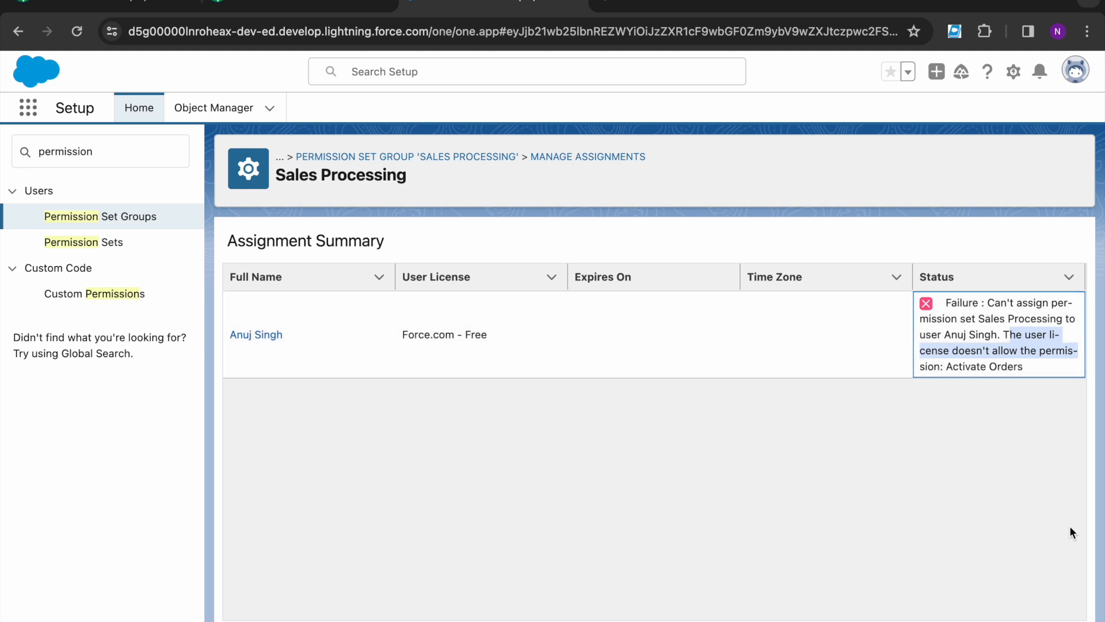
click(1064, 621)
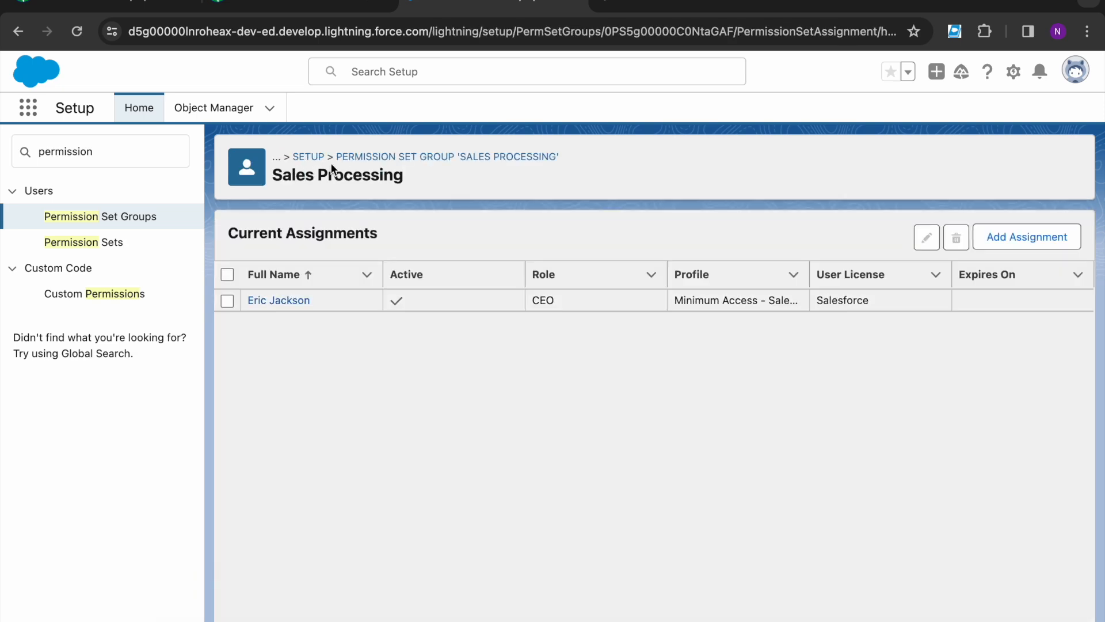
click(299, 6)
scroll(246, 360, down, 10)
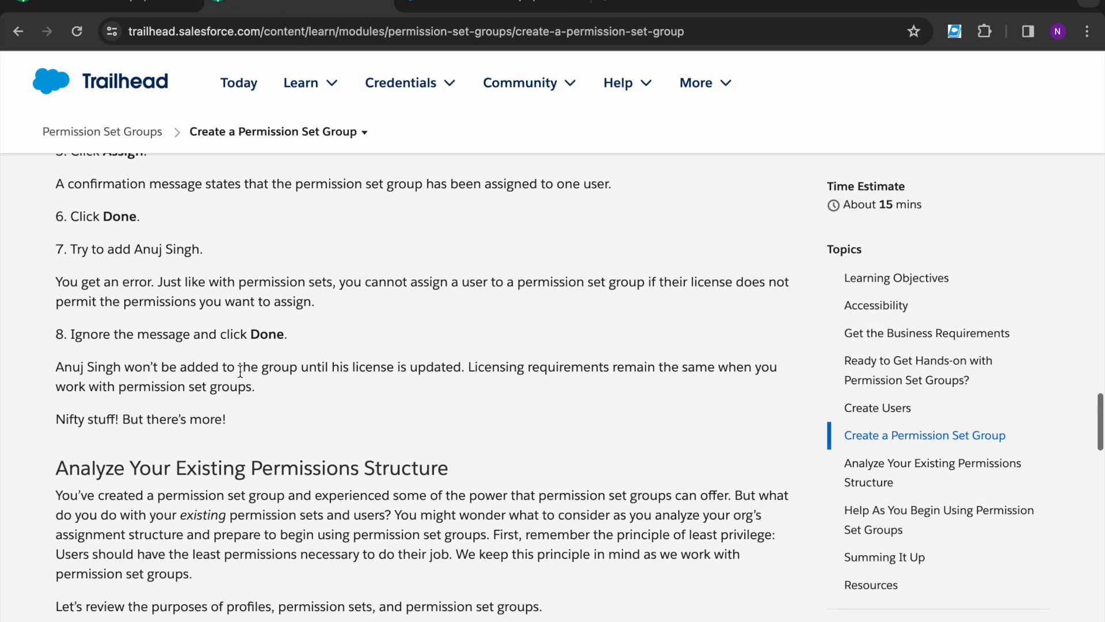
Step: Read the challenge's app permission requirement for the Sales app, then open Setup's Permission Sets list
scroll(209, 419, down, 15)
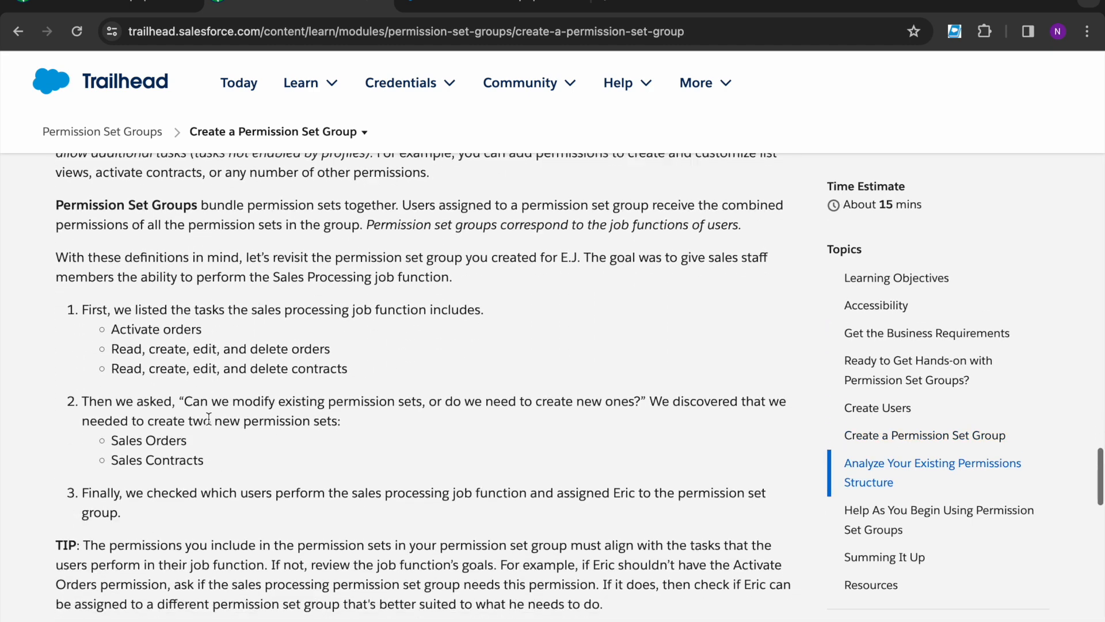
scroll(210, 424, down, 7)
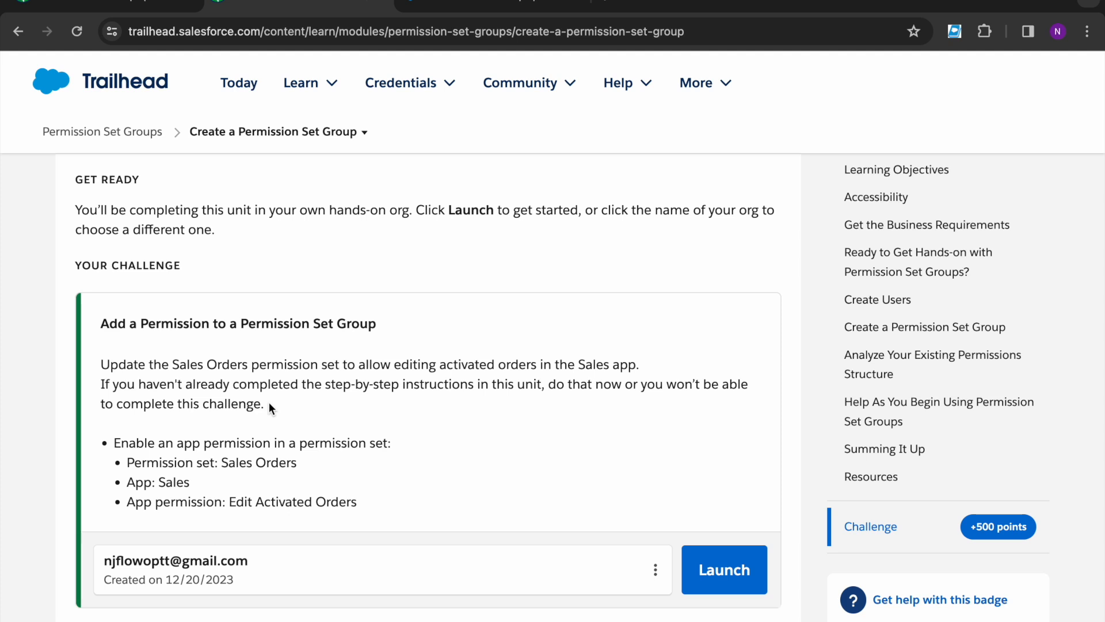
scroll(268, 401, down, 1)
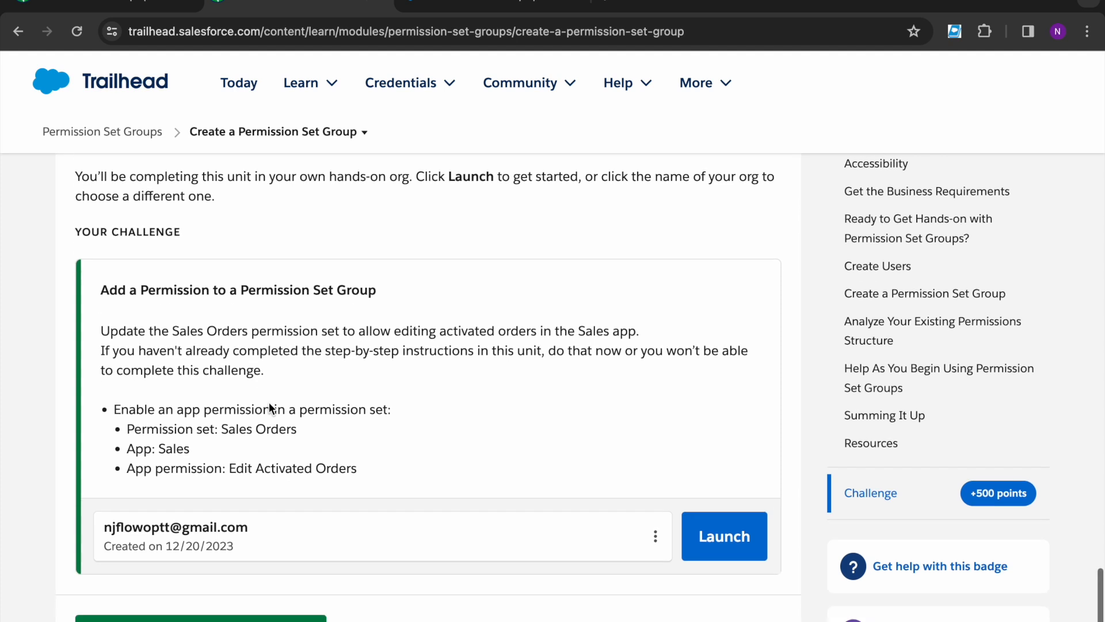
drag(114, 407, 274, 407)
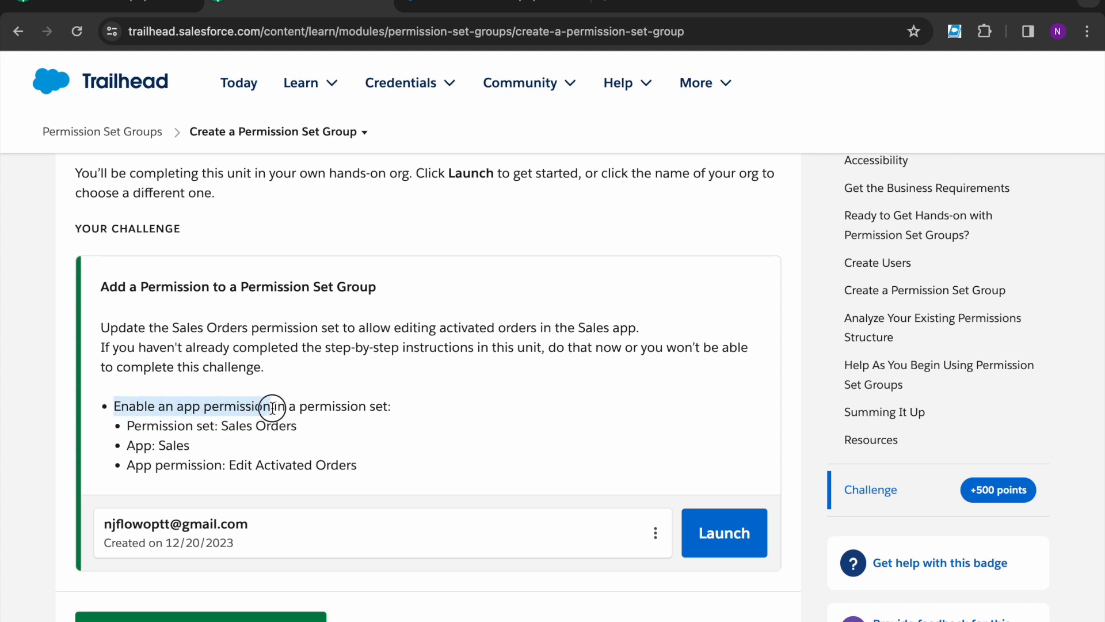
double_click(305, 406)
click(367, 406)
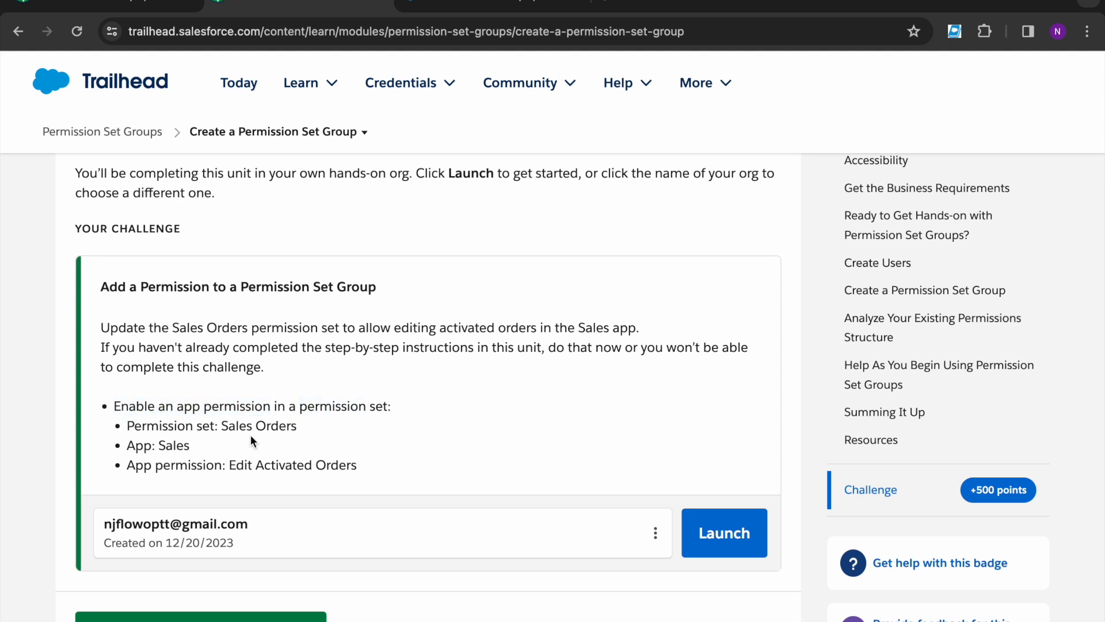
double_click(172, 444)
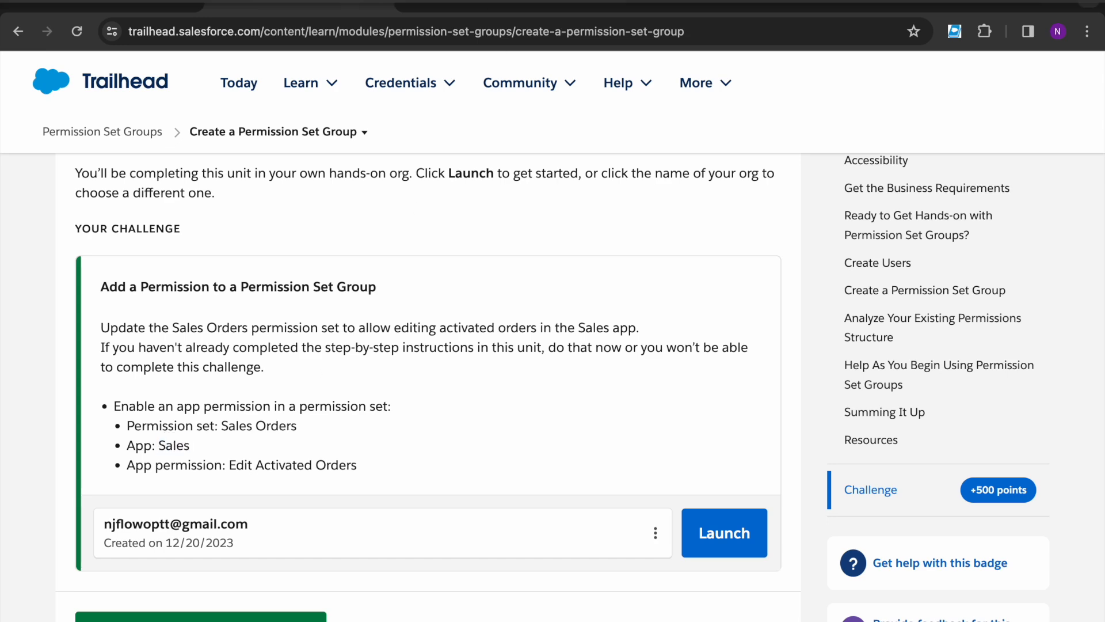
click(469, 5)
click(101, 245)
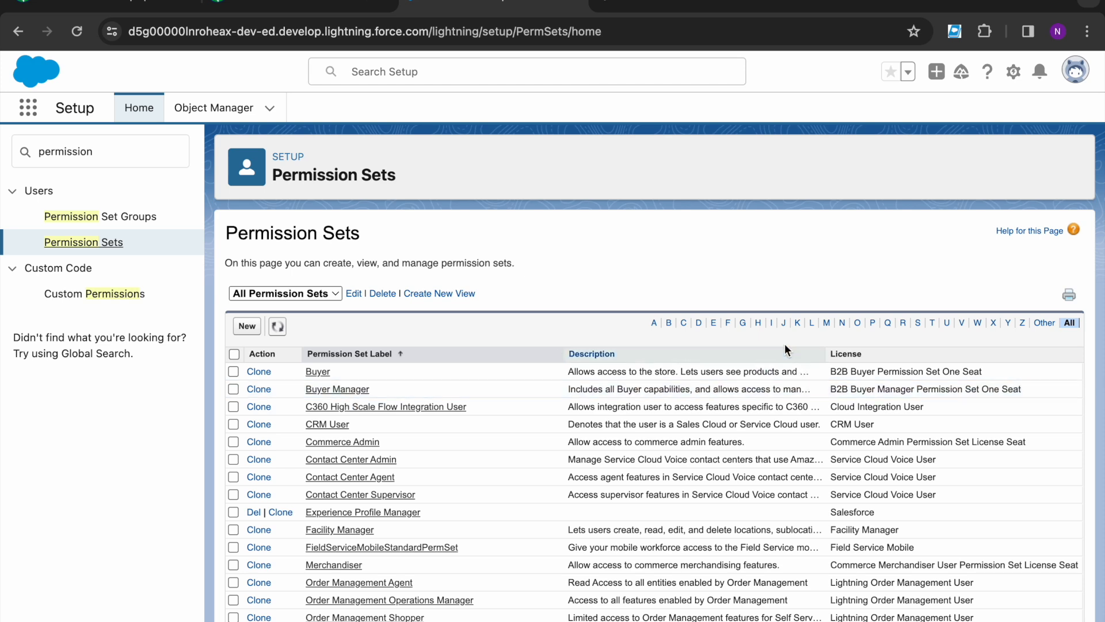
Step: Filter permission sets by S, open Sales Orders, and go to its App Permissions
click(918, 323)
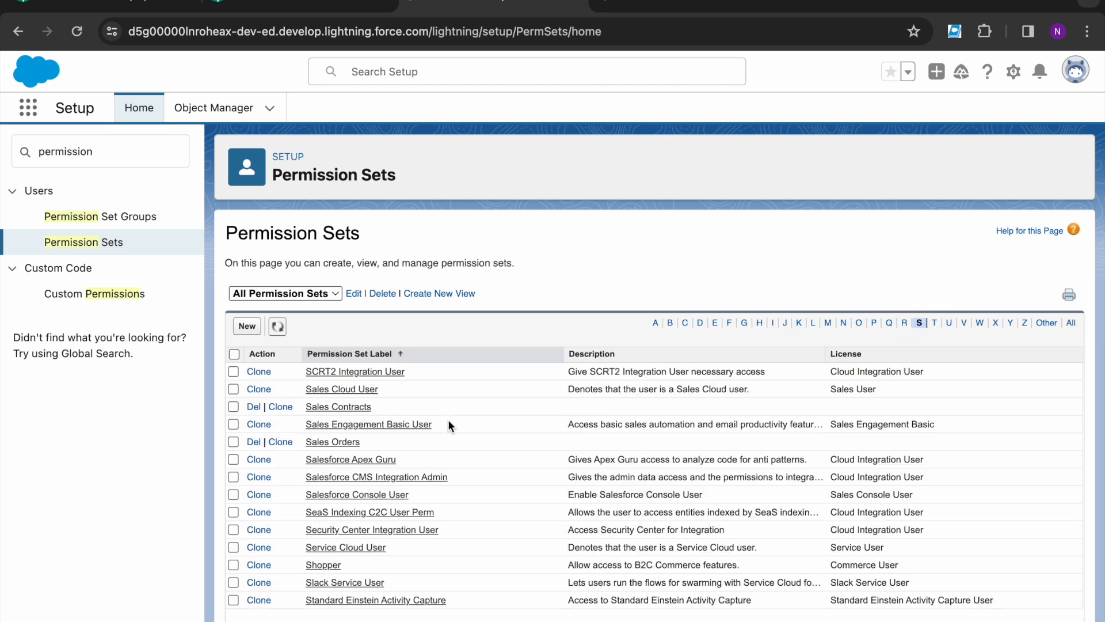
click(341, 442)
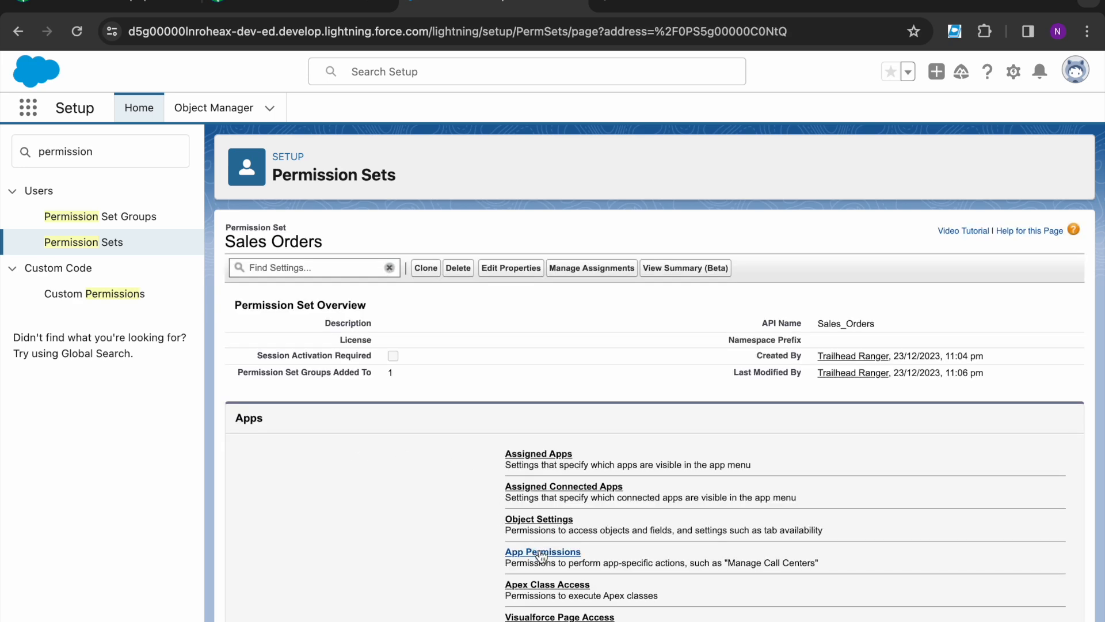
click(540, 552)
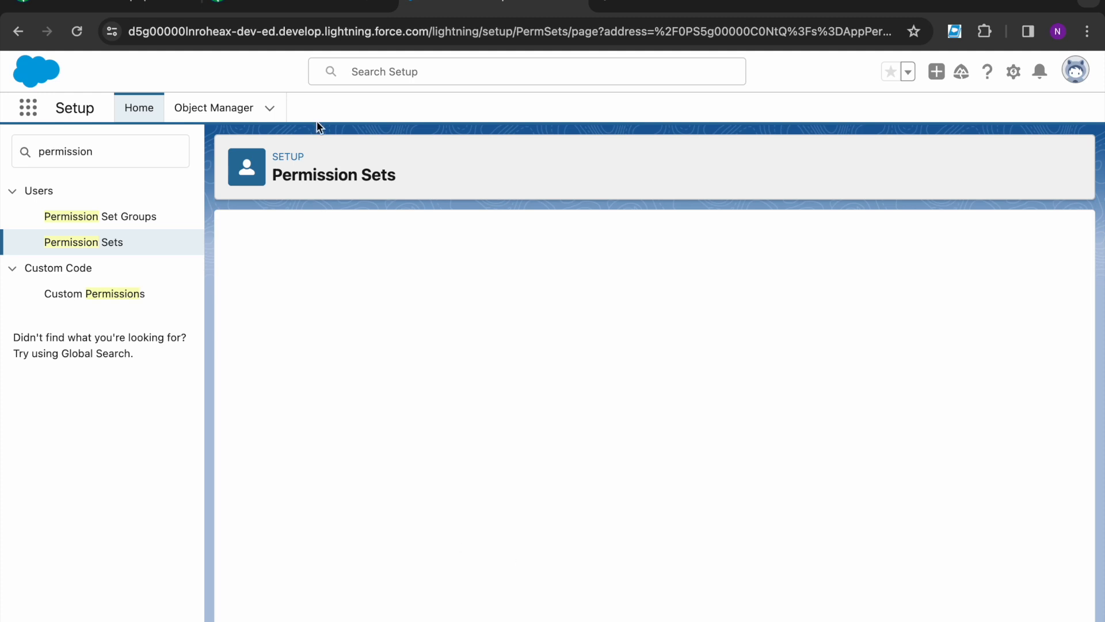
Step: Confirm the challenge requires Edit Activated Orders for the Sales app, then return to Setup
click(300, 6)
double_click(172, 446)
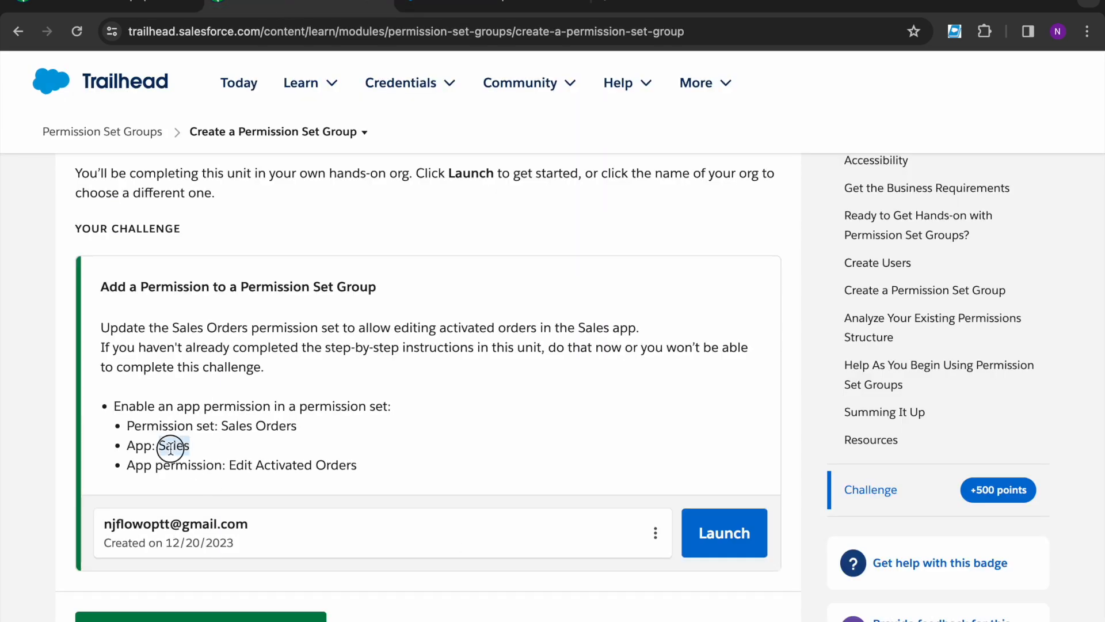
drag(229, 465, 370, 468)
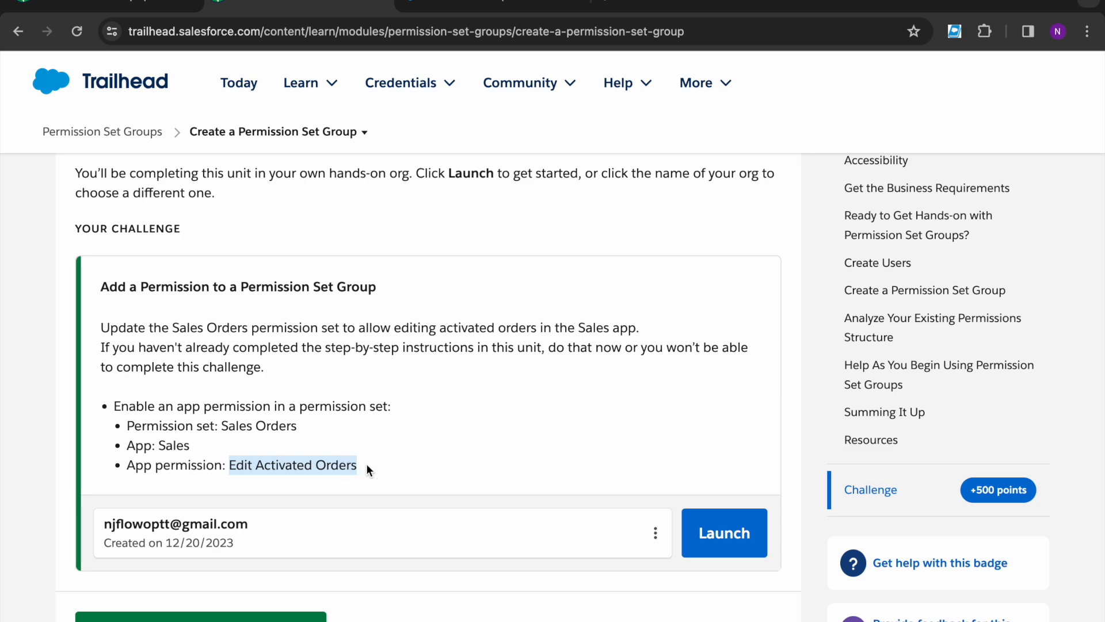
click(370, 468)
click(441, 6)
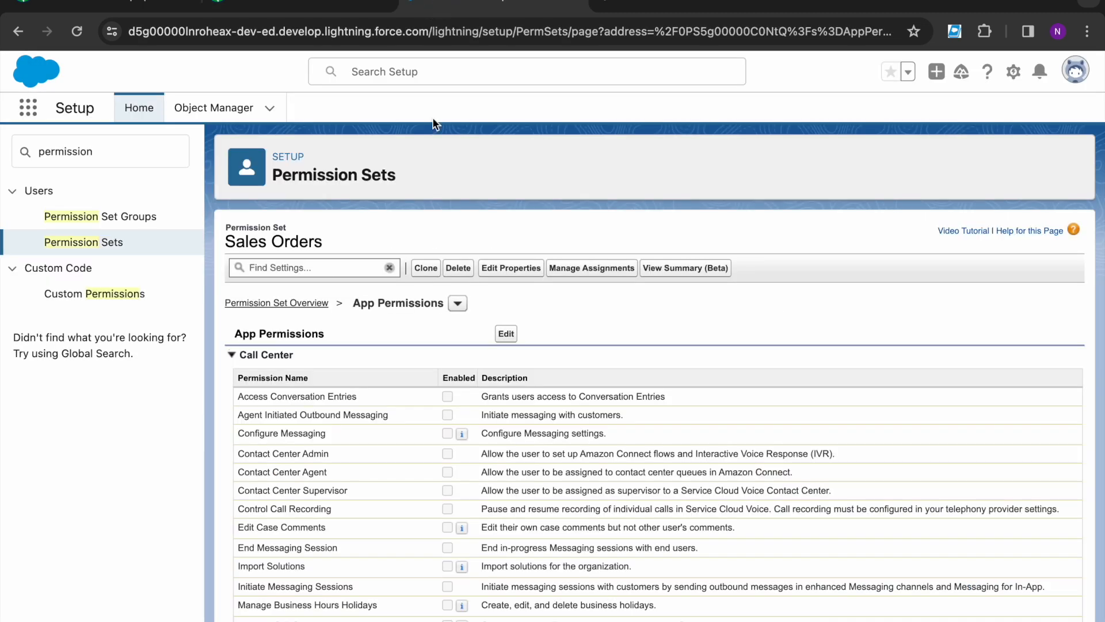
Step: Enable Edit Activated Orders under Sales in the Sales Orders app permissions
click(505, 333)
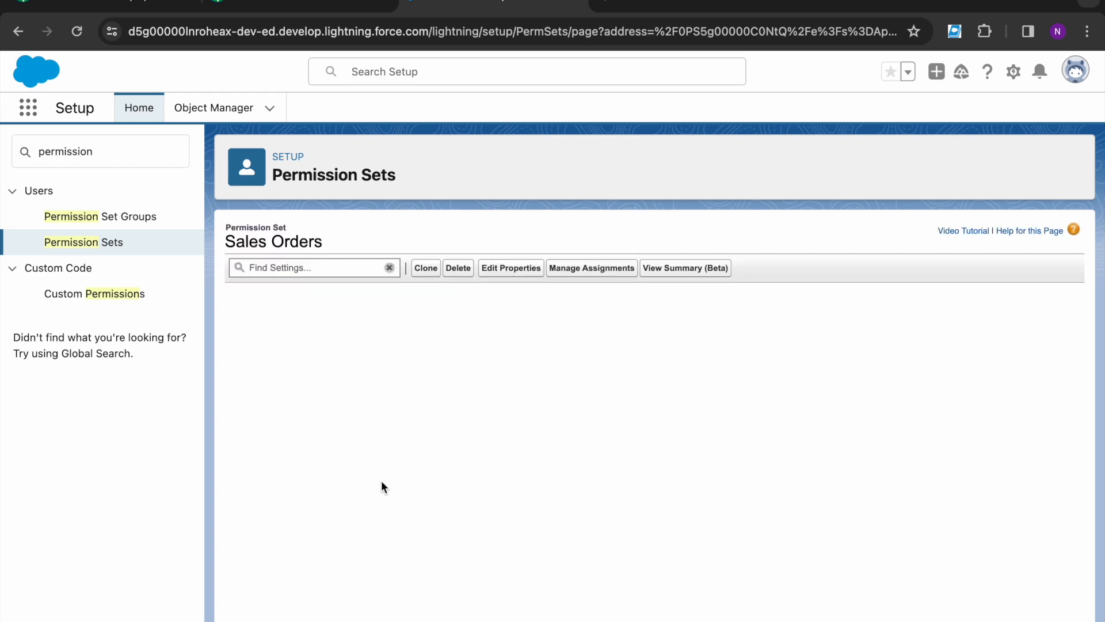
scroll(381, 481, down, 10)
scroll(381, 480, down, 3)
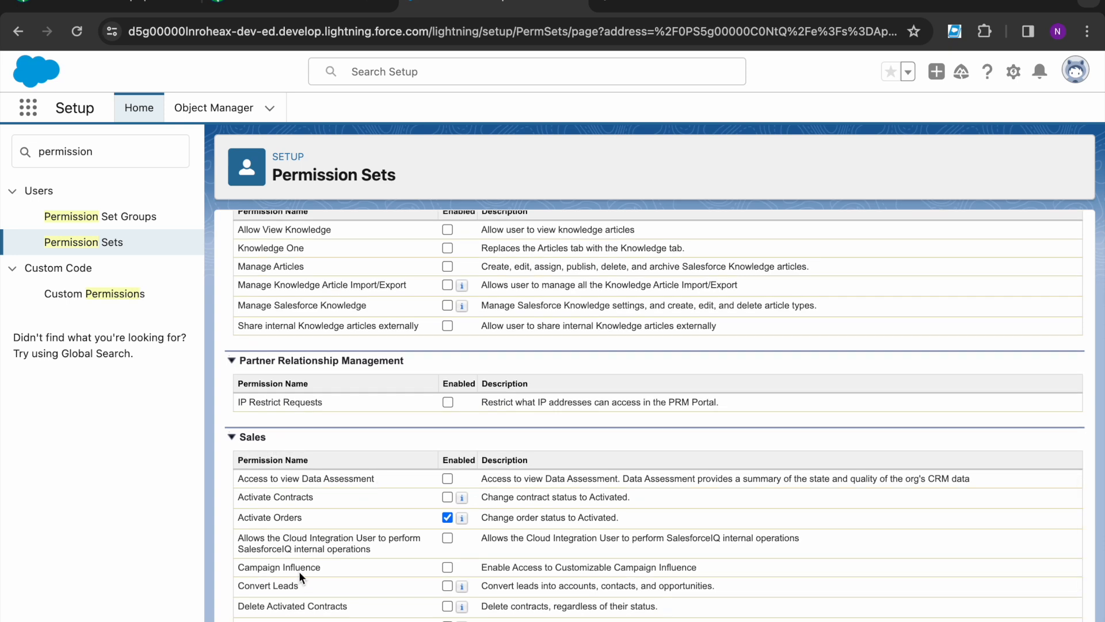
scroll(298, 571, down, 3)
drag(230, 546, 329, 551)
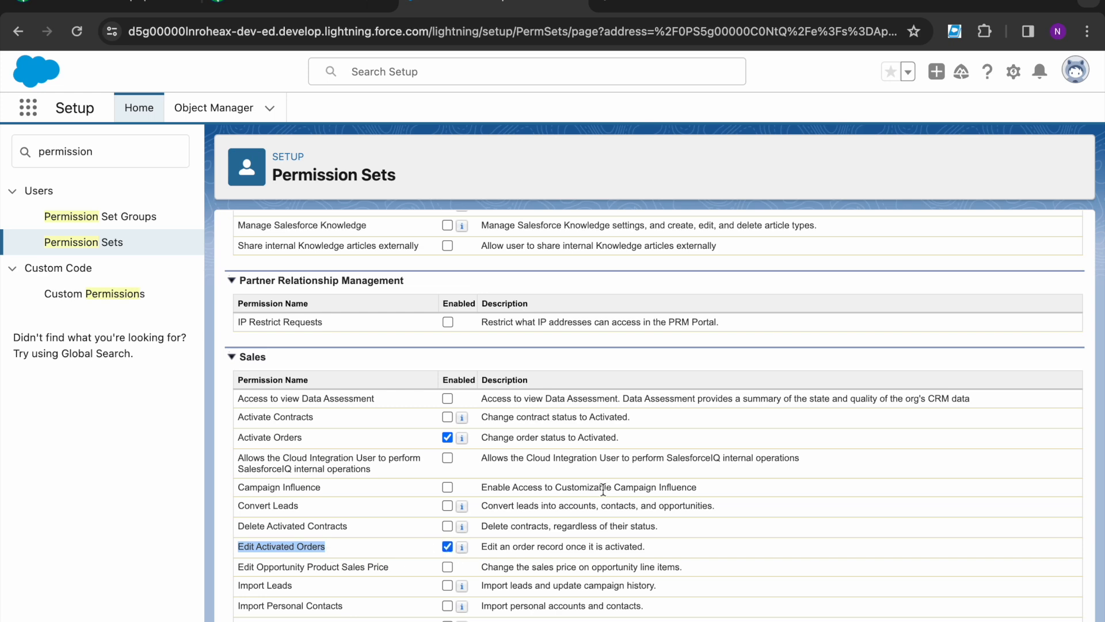
scroll(578, 497, up, 15)
Step: Save the change and confirm enabling Edit Activated Orders in the confirmation dialog
click(510, 336)
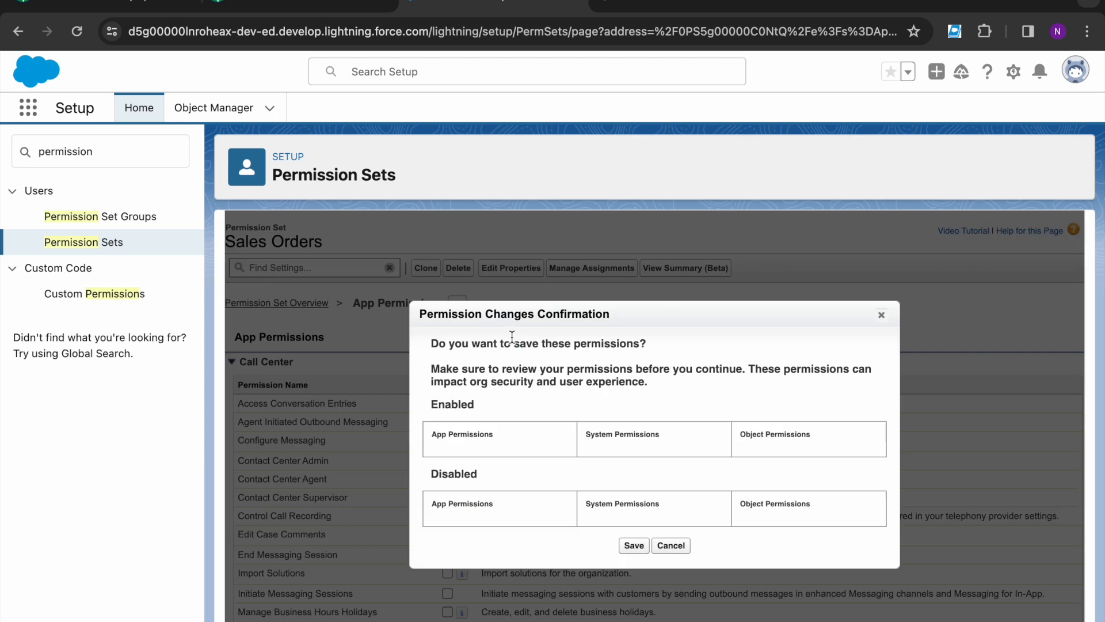
scroll(506, 446, down, 1)
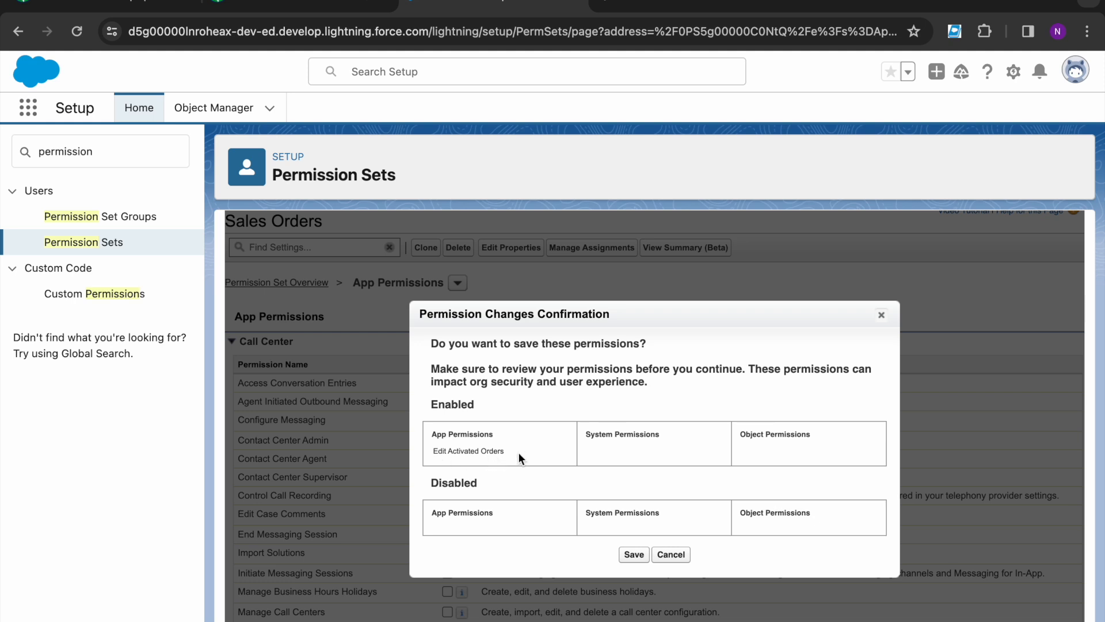
scroll(626, 513, down, 3)
click(636, 561)
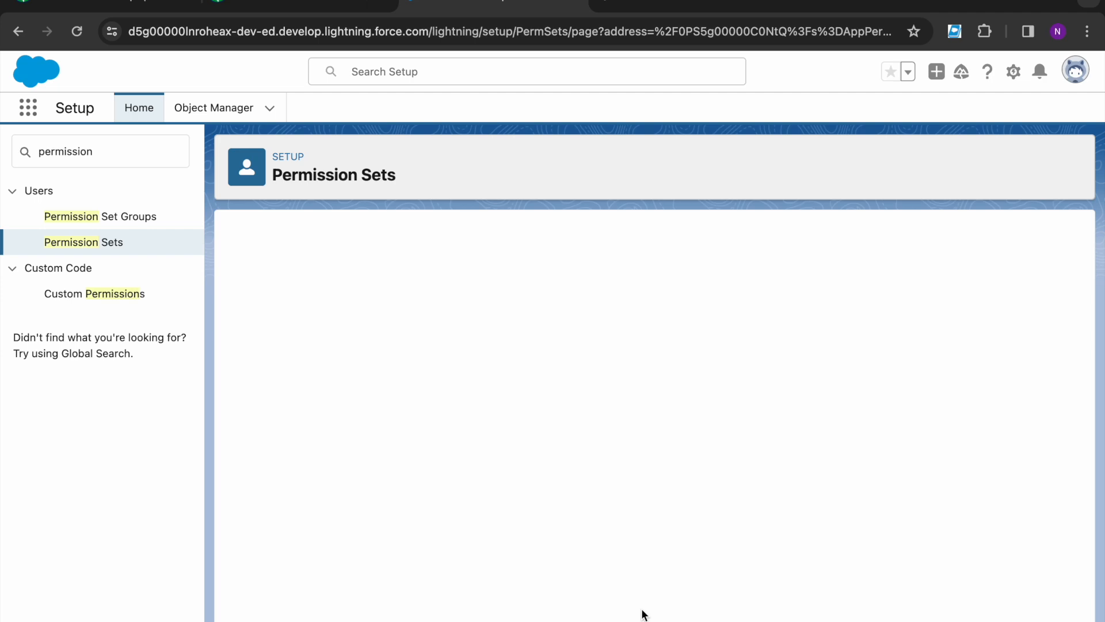
scroll(468, 582, down, 5)
scroll(436, 578, down, 10)
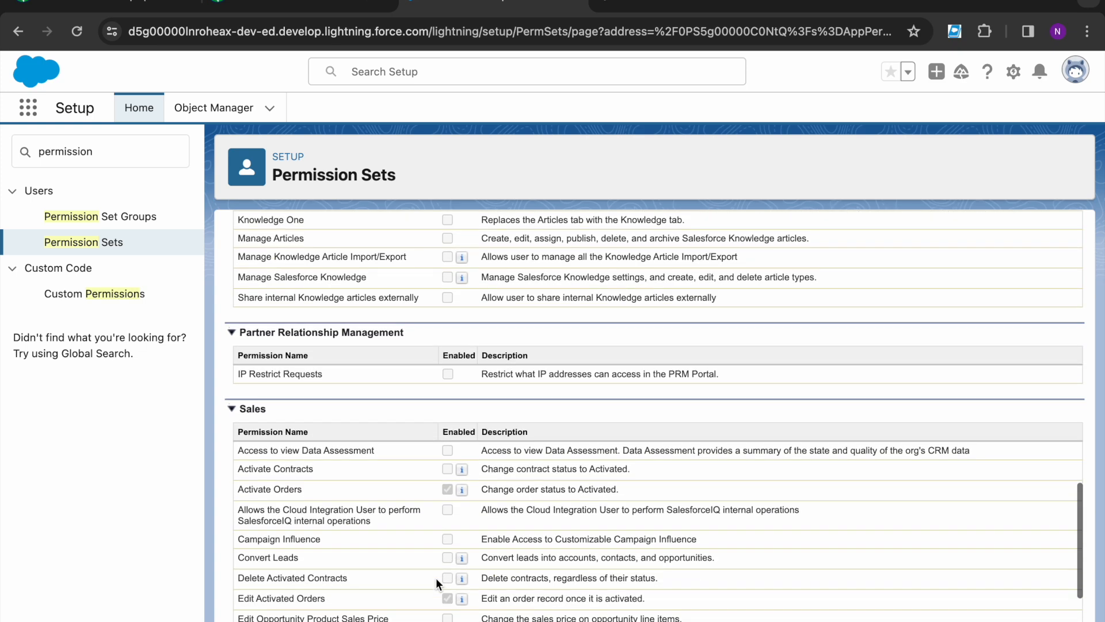
click(288, 6)
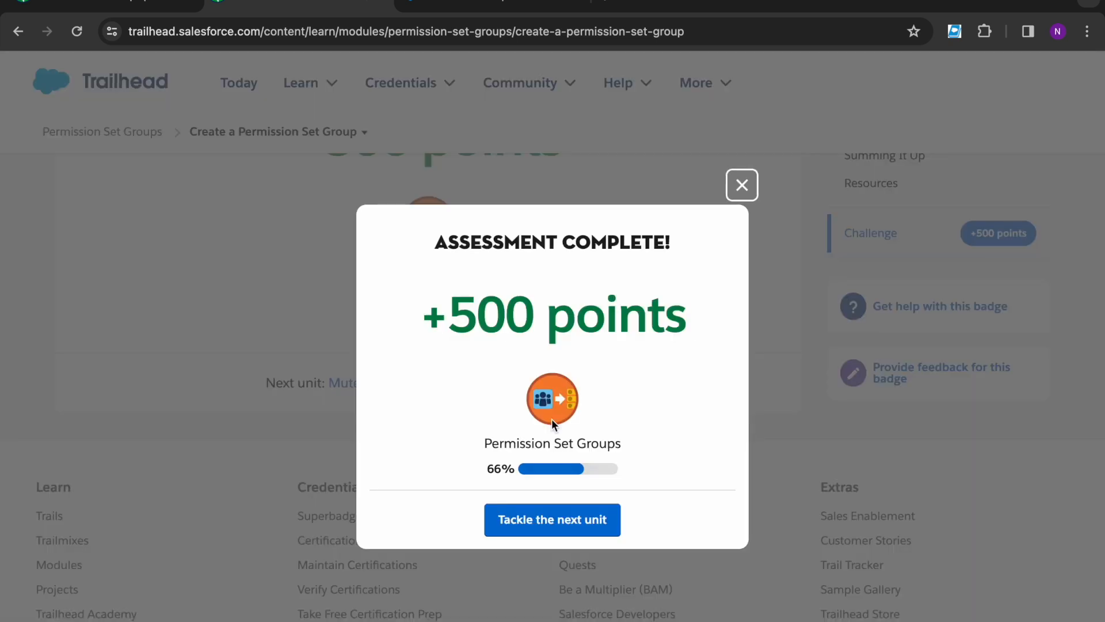
Step: Move to the Mute Permissions unit and launch its hands-on challenge org
click(548, 519)
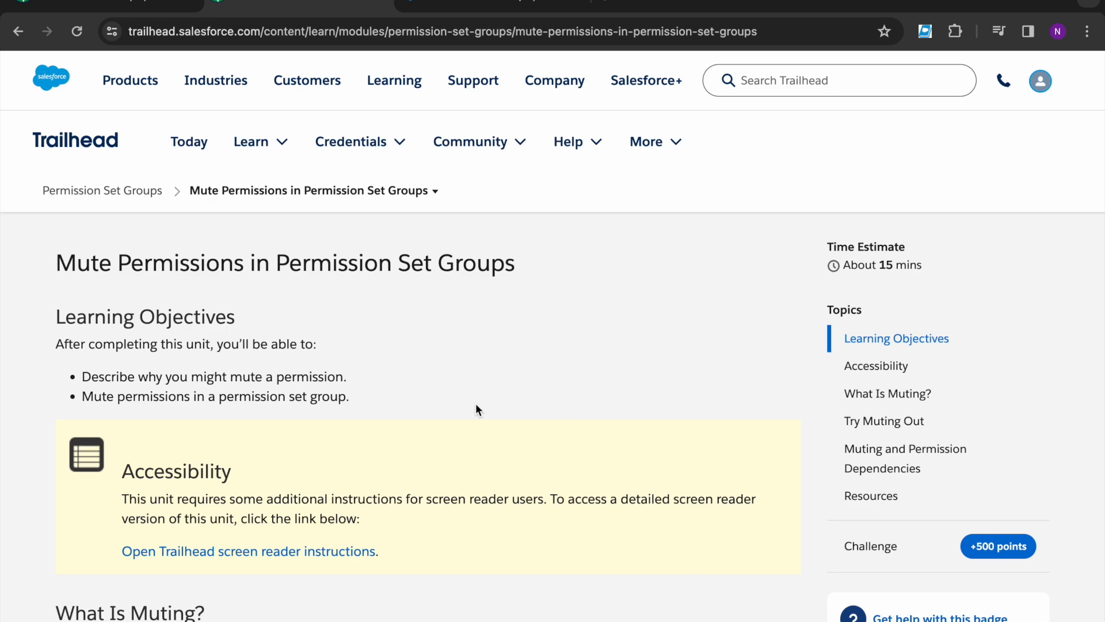
scroll(881, 557, down, 4)
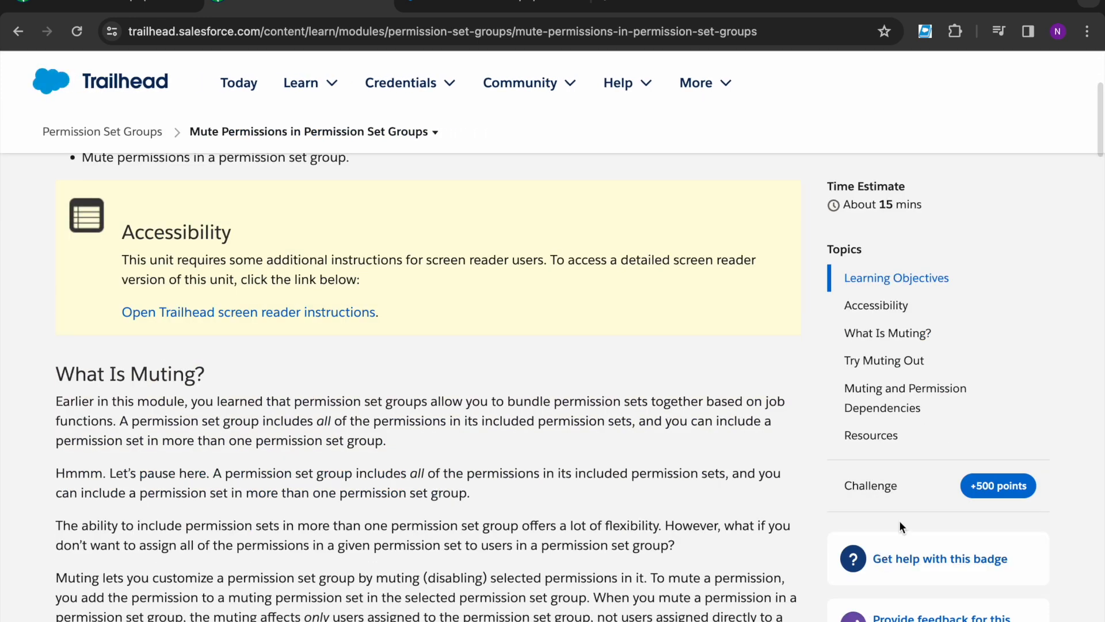
click(889, 491)
scroll(246, 401, down, 1)
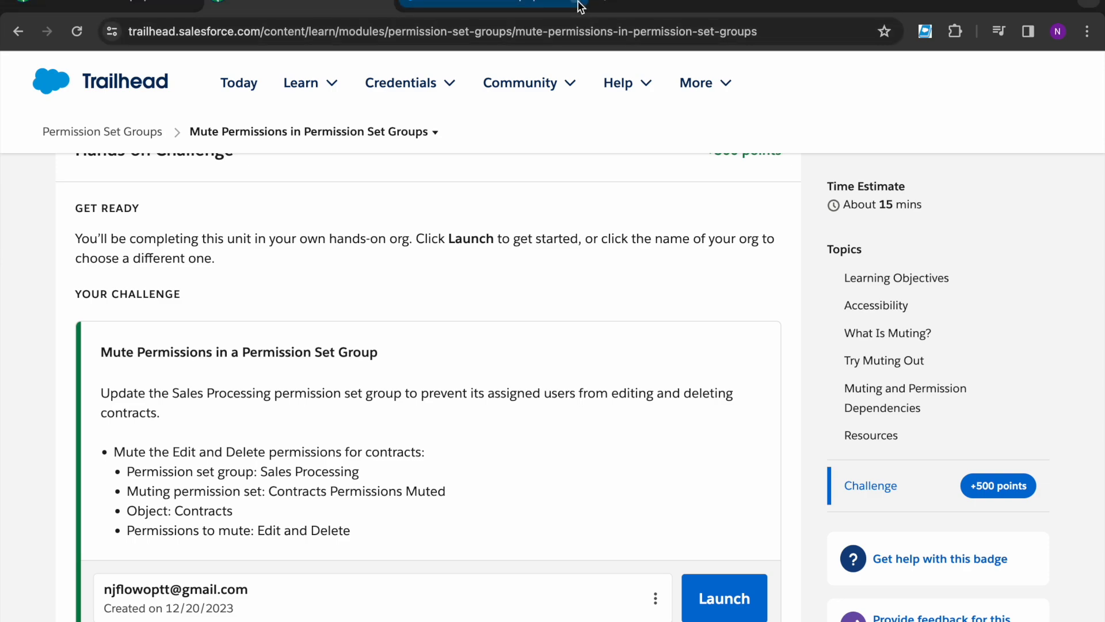
click(712, 596)
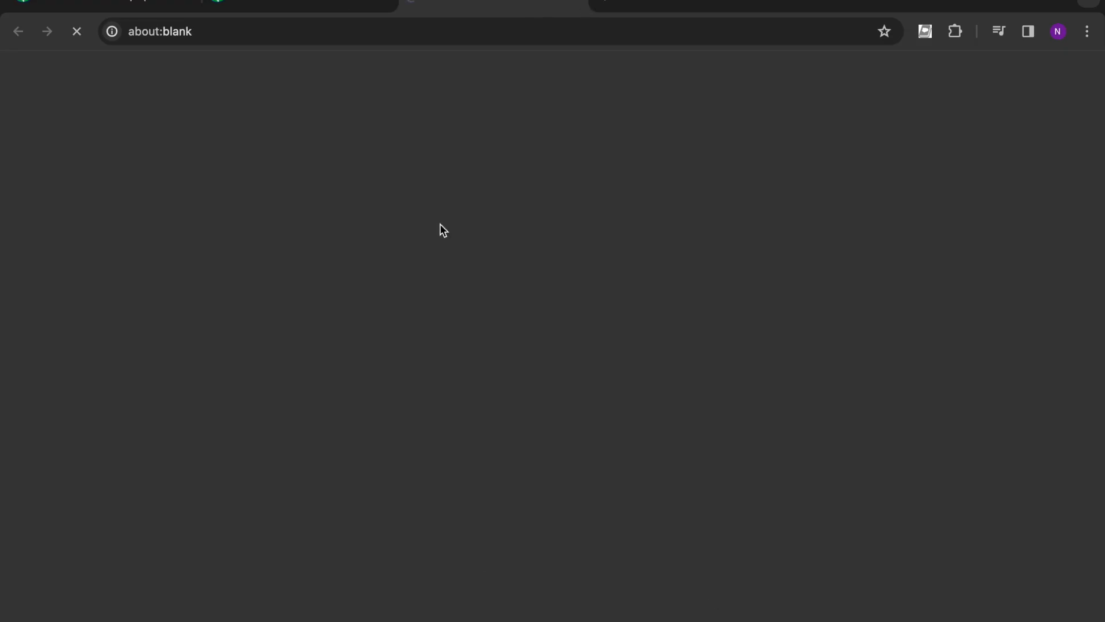
Step: Read the challenge's Sales Processing group requirement, then return to Salesforce Setup
click(323, 6)
mouse_move(337, 83)
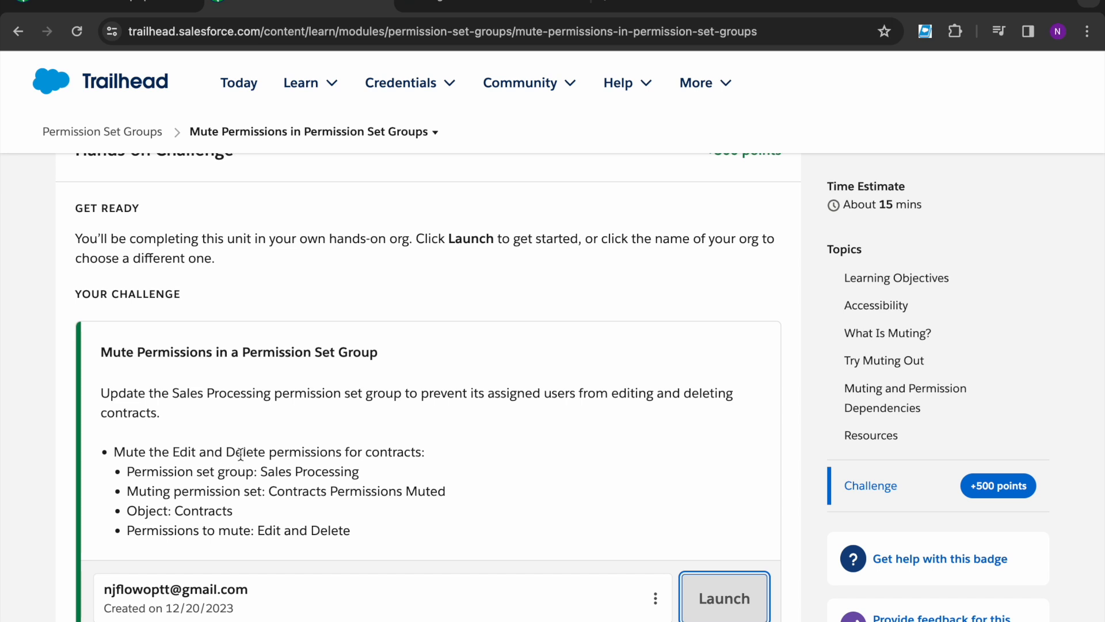
scroll(190, 440, down, 1)
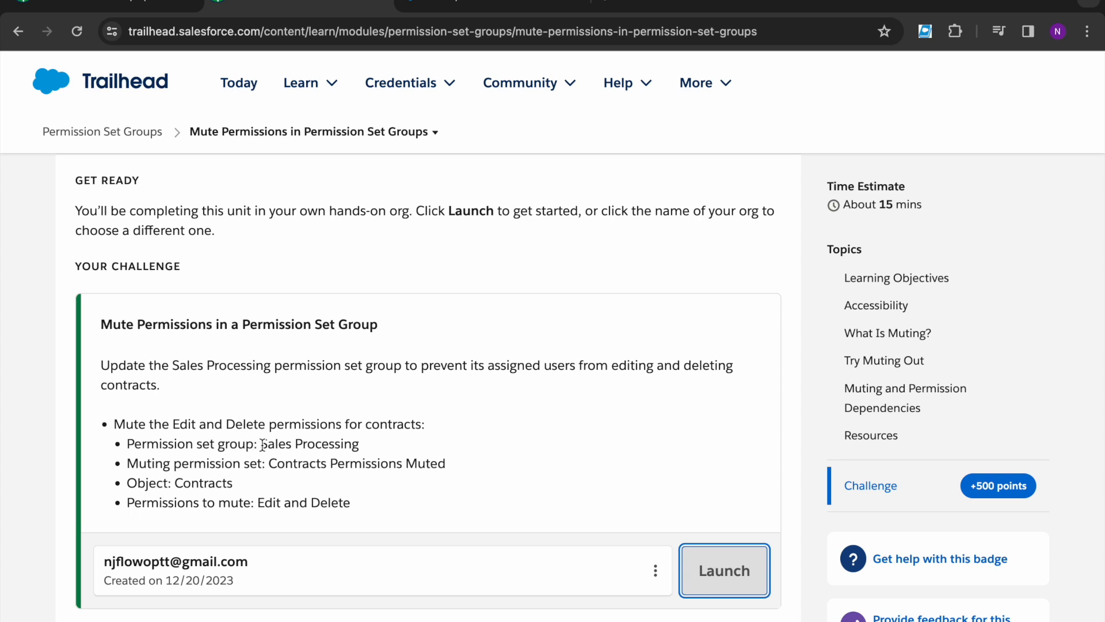
drag(263, 445, 364, 443)
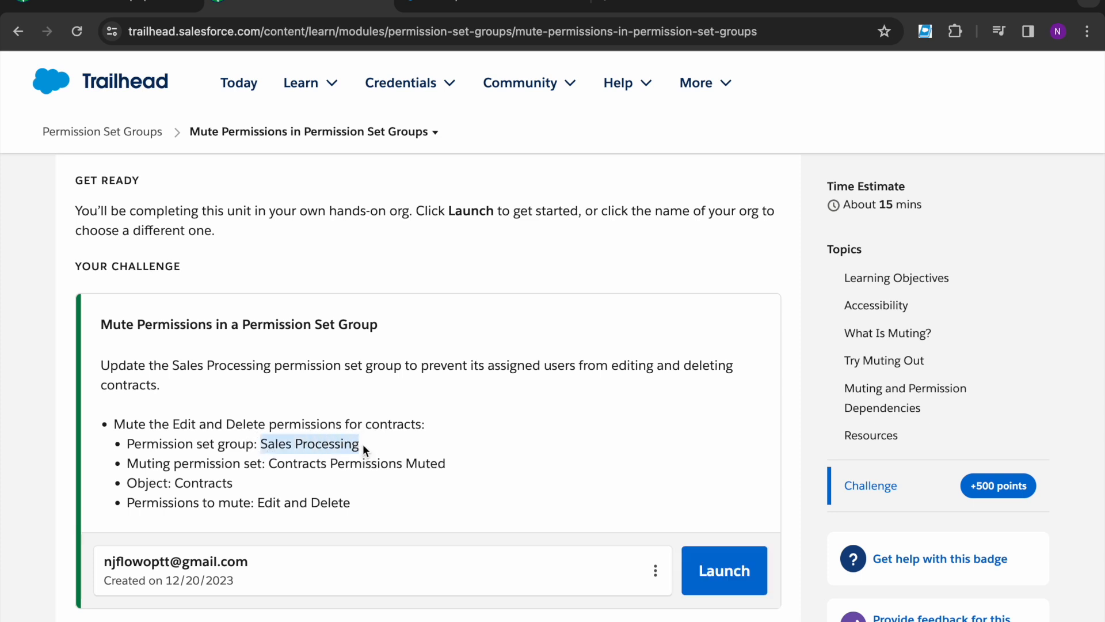
click(361, 444)
click(443, 9)
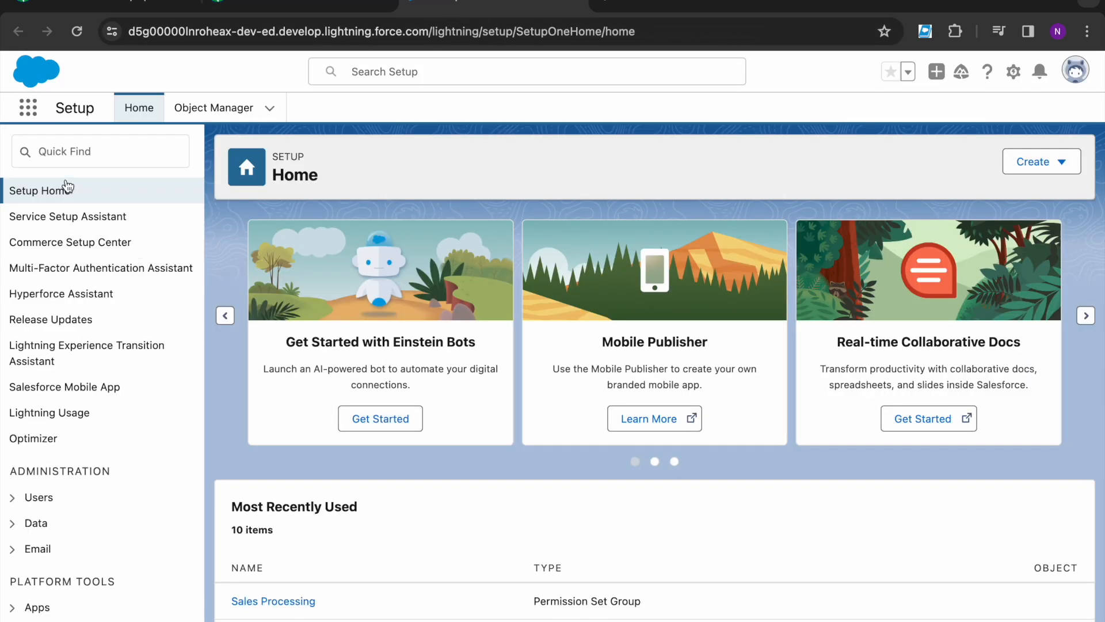
Step: Search Setup for Permission Set Groups and open the Sales Processing group
click(70, 142)
text(permissi)
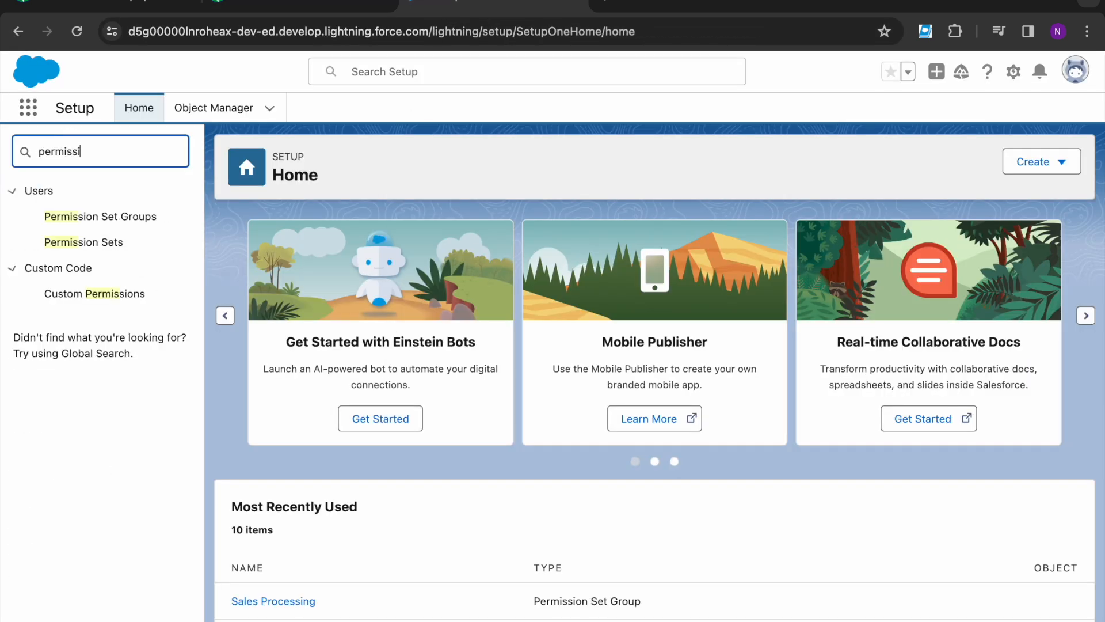
click(67, 224)
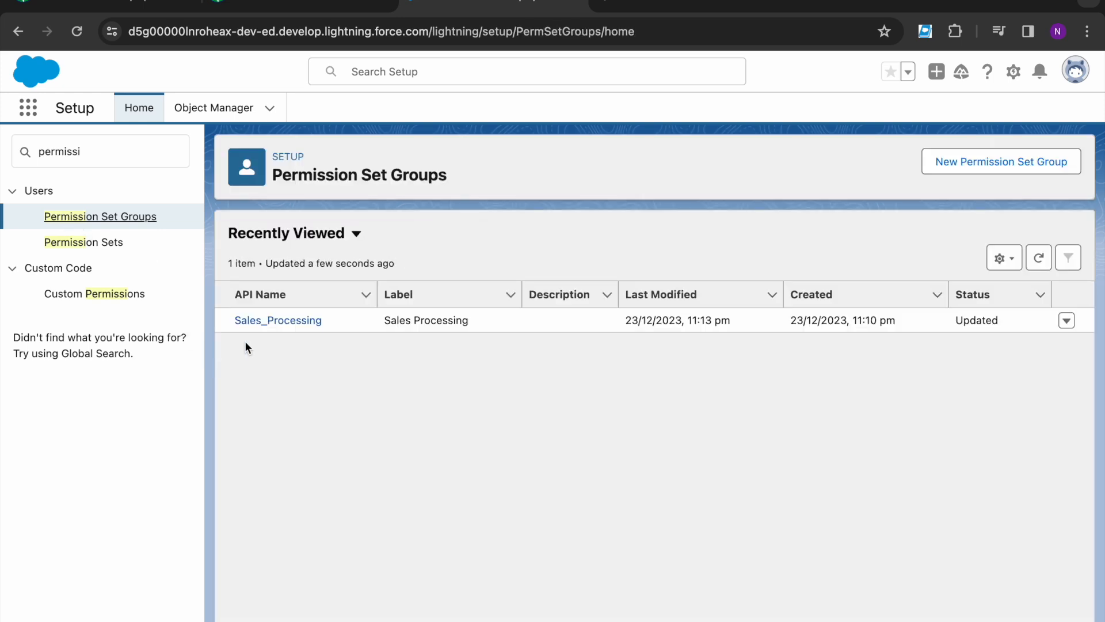
click(281, 320)
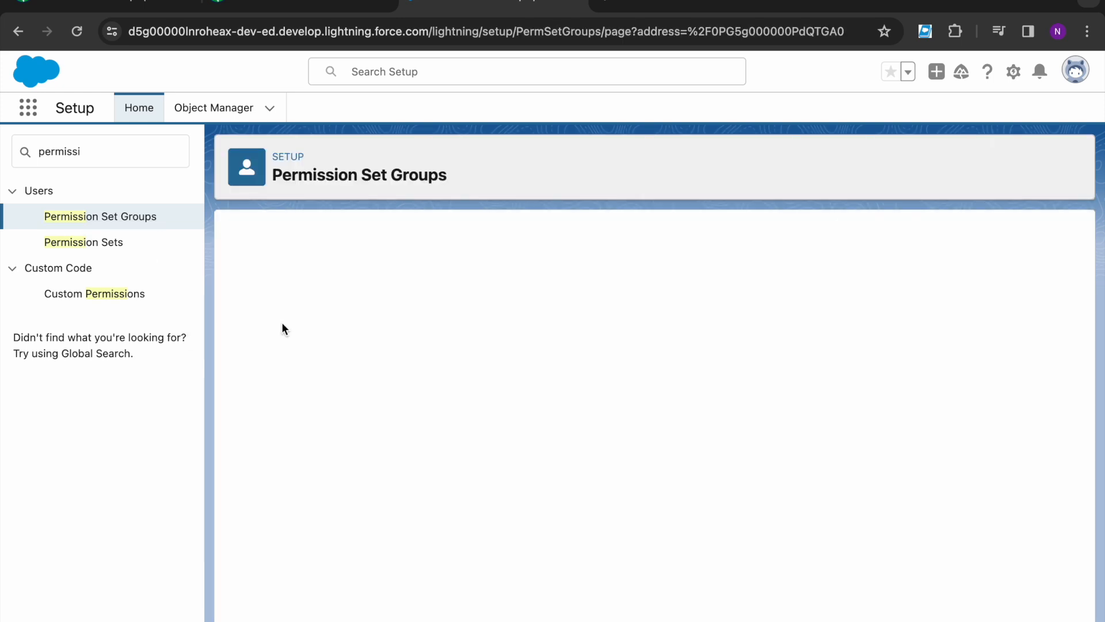
Step: Check the muting requirement, then start a new muting permission set for Sales Processing
click(288, 7)
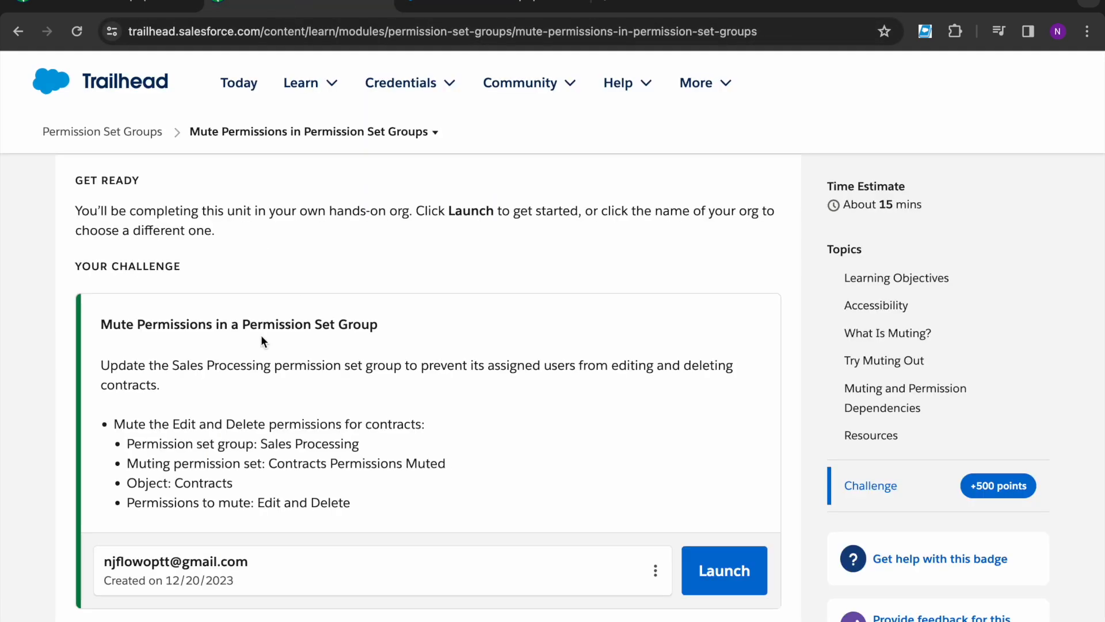
drag(126, 464, 447, 461)
key(ctrl+c)
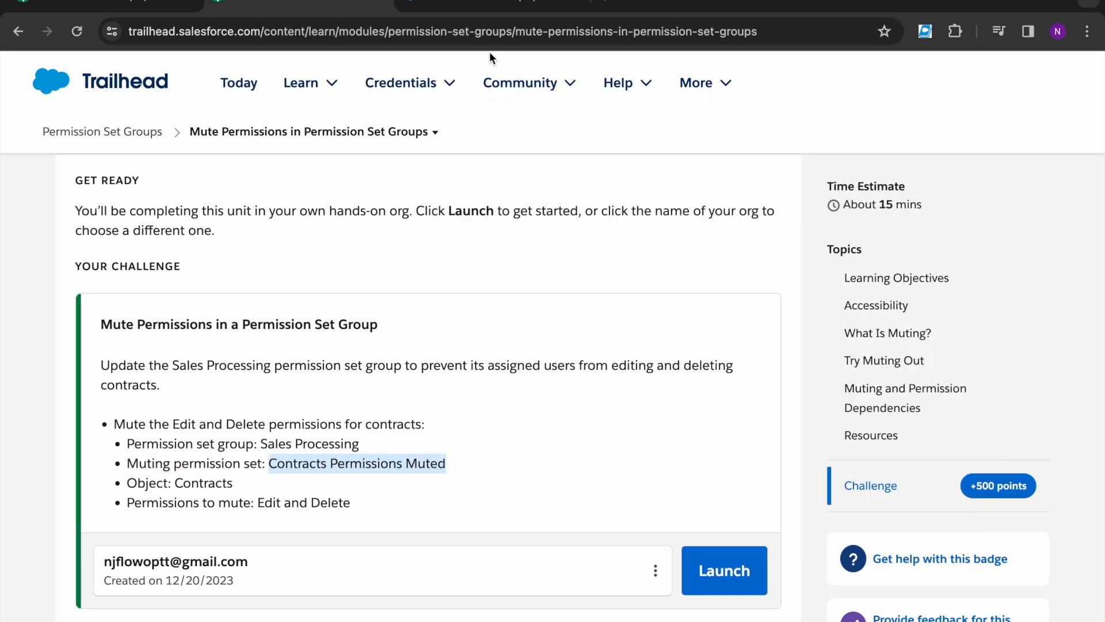
click(454, 6)
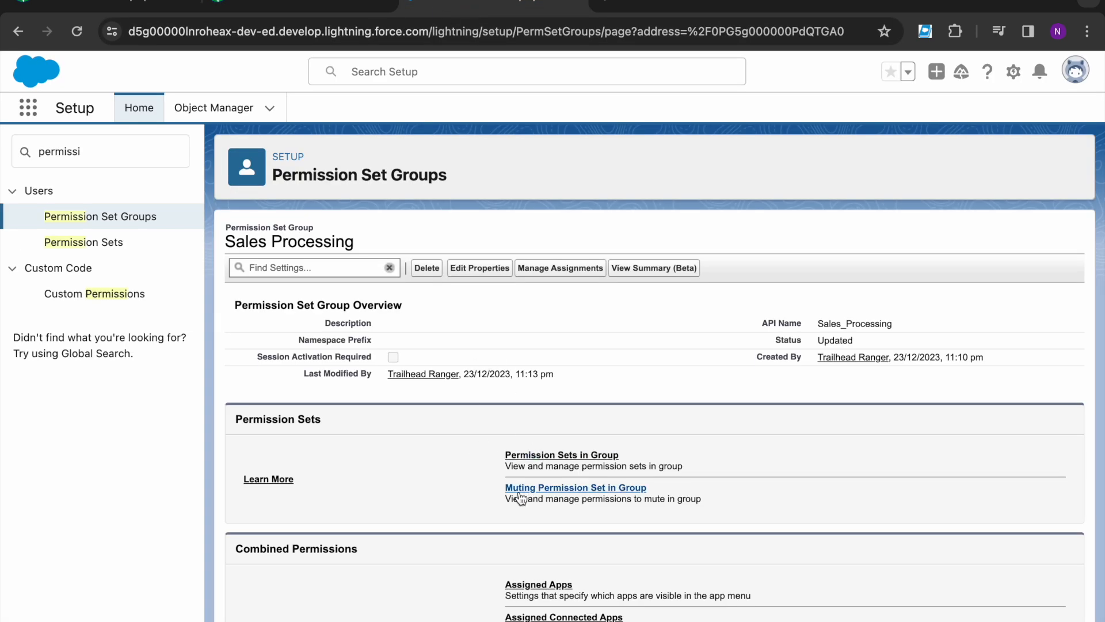
click(629, 492)
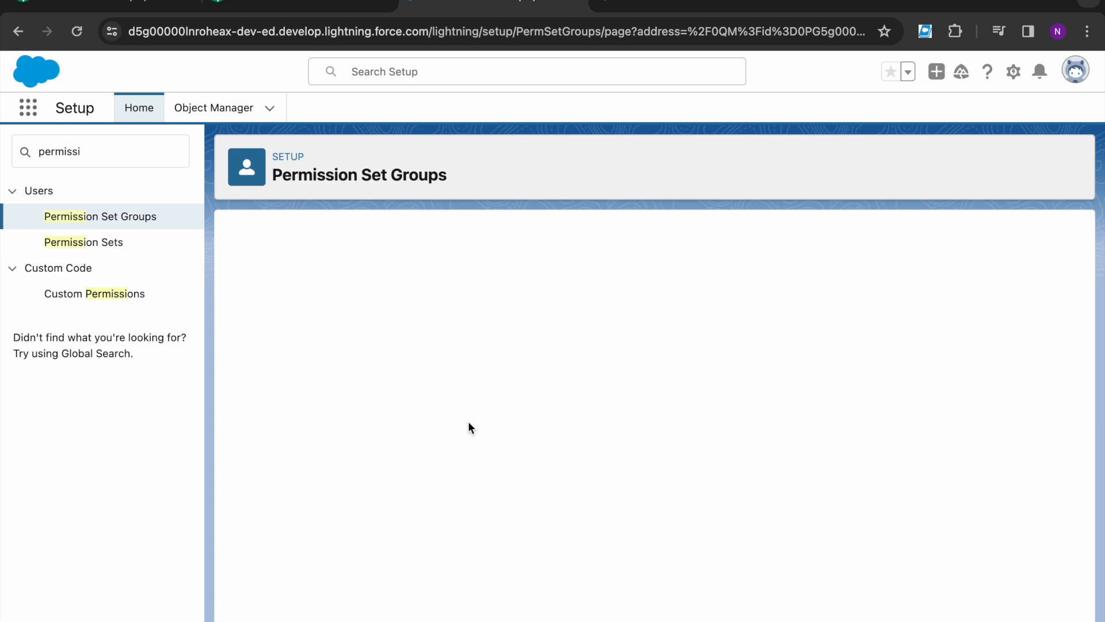
click(654, 316)
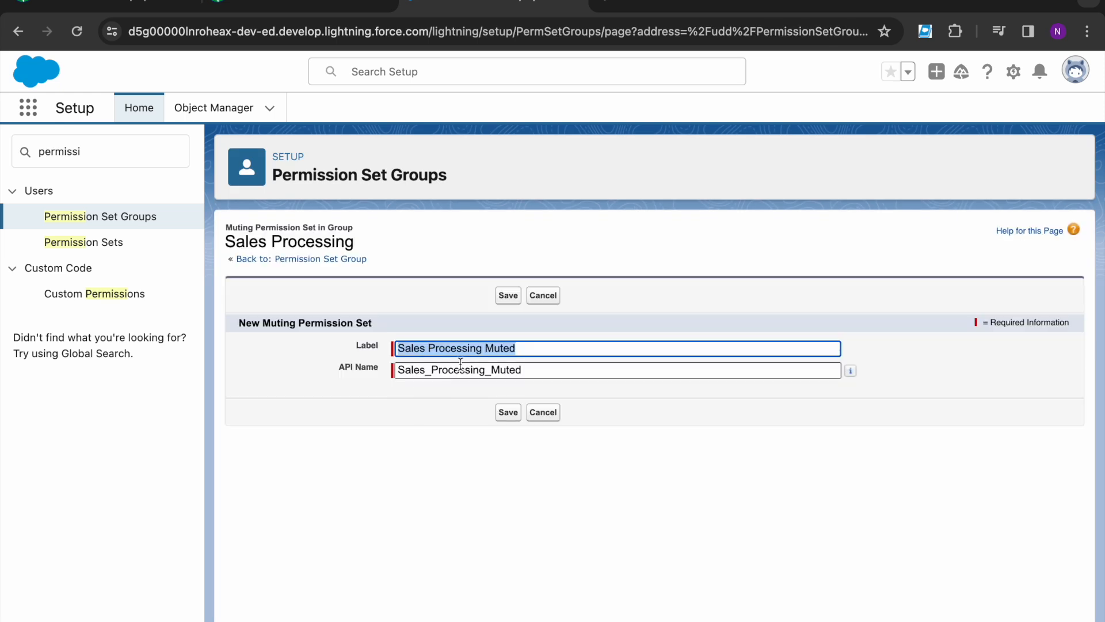
Step: Try entering Contracts Permissions Muted as label and API name, then cancel the form
click(526, 348)
key(ctrl+v)
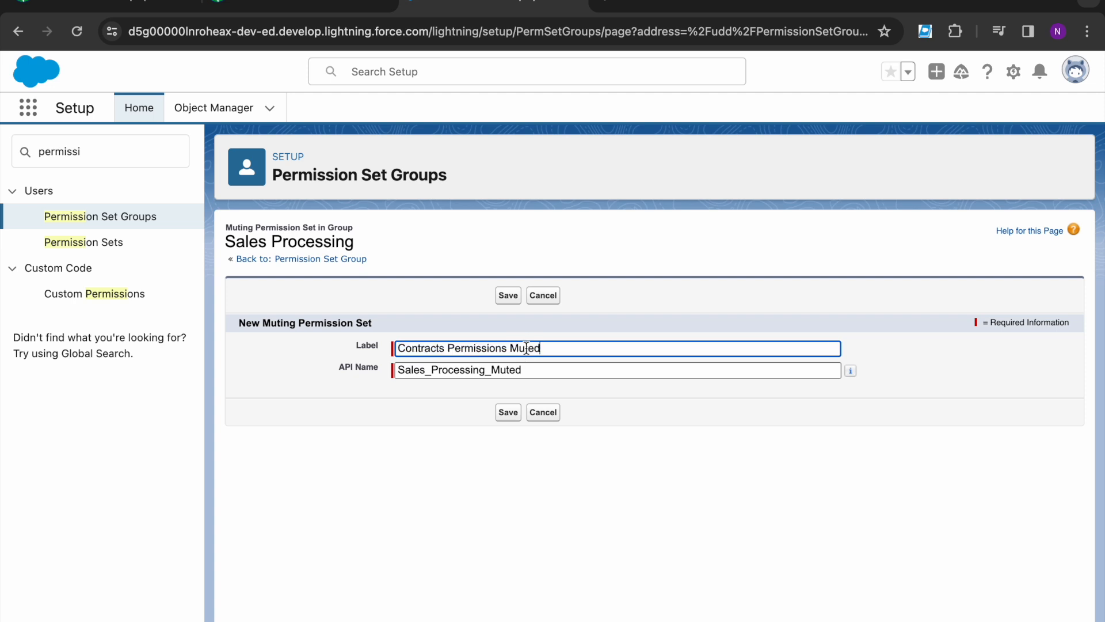
click(544, 370)
key(ctrl+a)
key(ctrl+v)
click(509, 413)
click(567, 370)
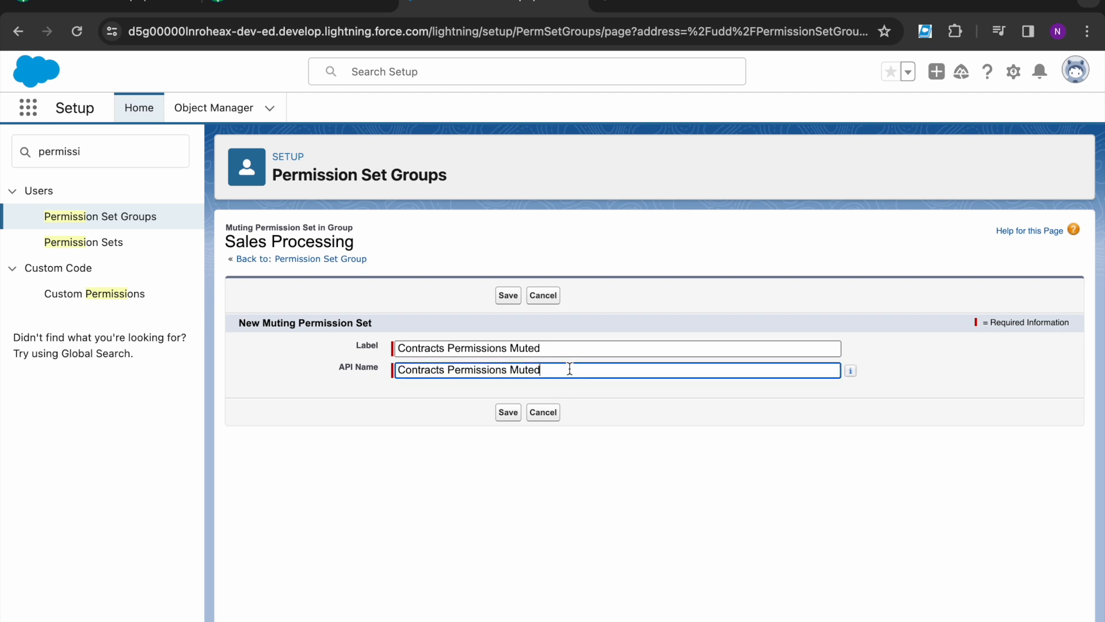
key(ctrl+a)
key(BackSpace)
click(556, 347)
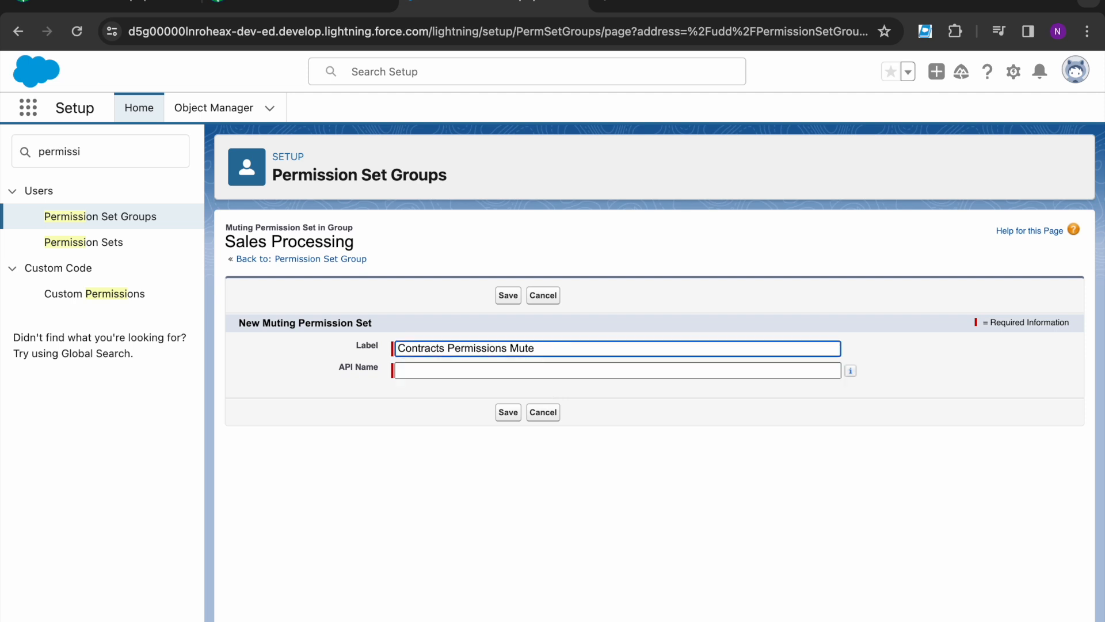
click(554, 369)
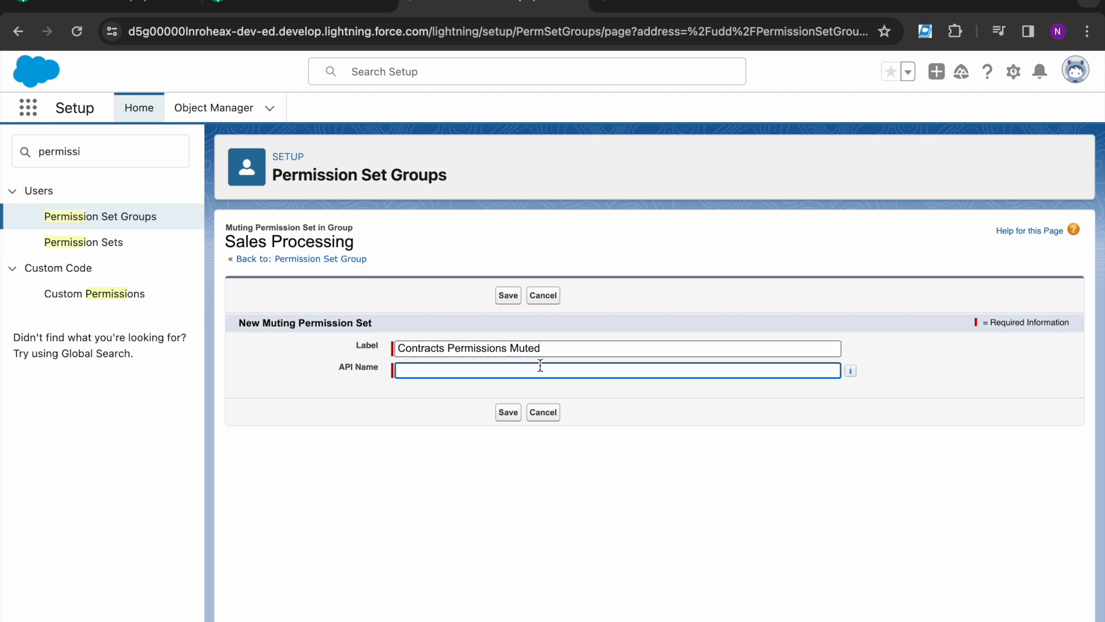
click(575, 348)
key(ctrl+a)
key(ctrl+c)
key(BackSpace)
click(474, 371)
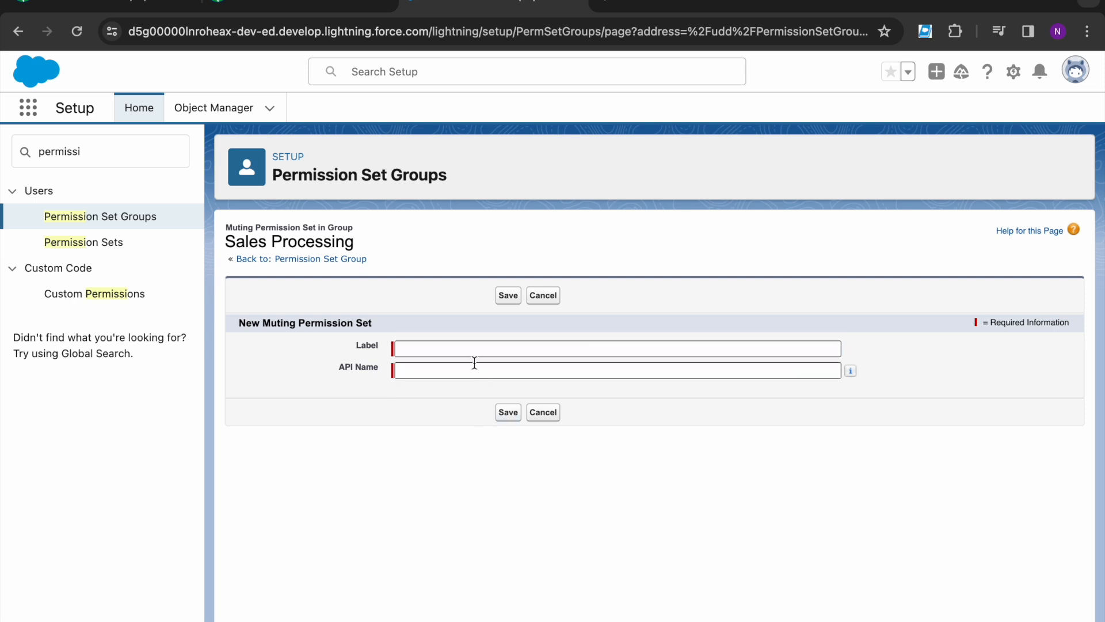
click(457, 348)
key(ctrl+v)
click(451, 370)
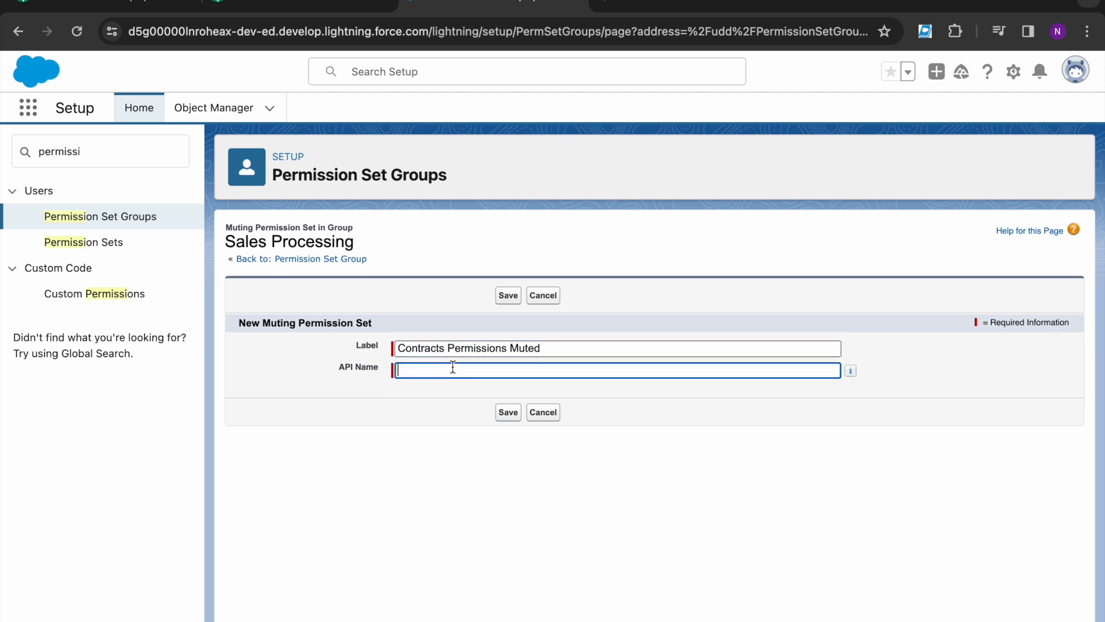
click(549, 413)
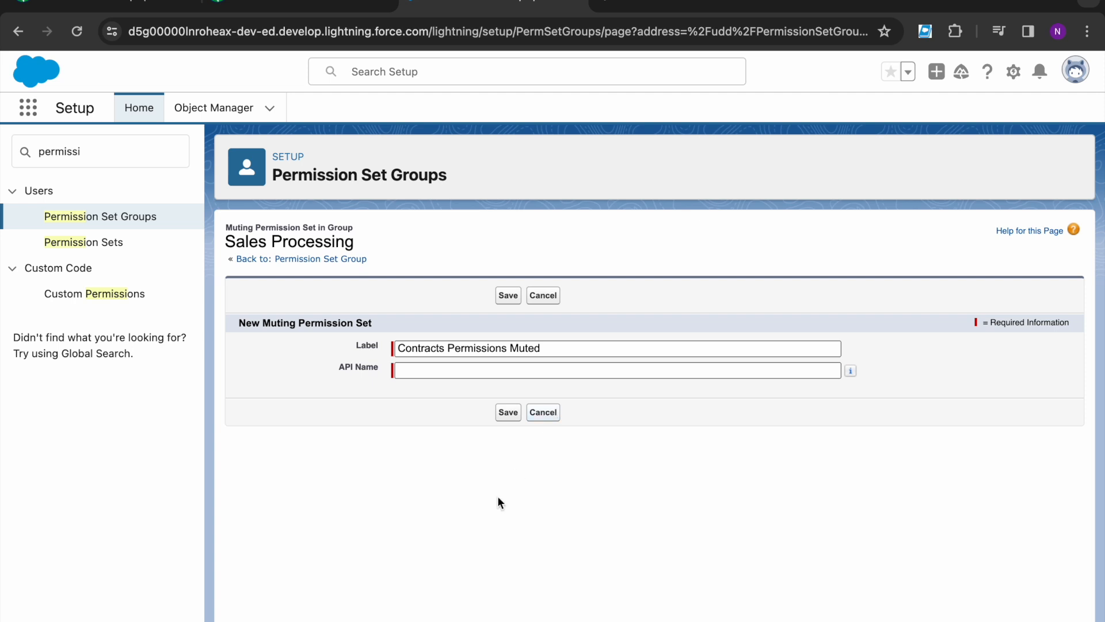
Step: Create the muting set labelled Contracts Permissions Muted with API name Contacts_Permissions_Muted
click(655, 315)
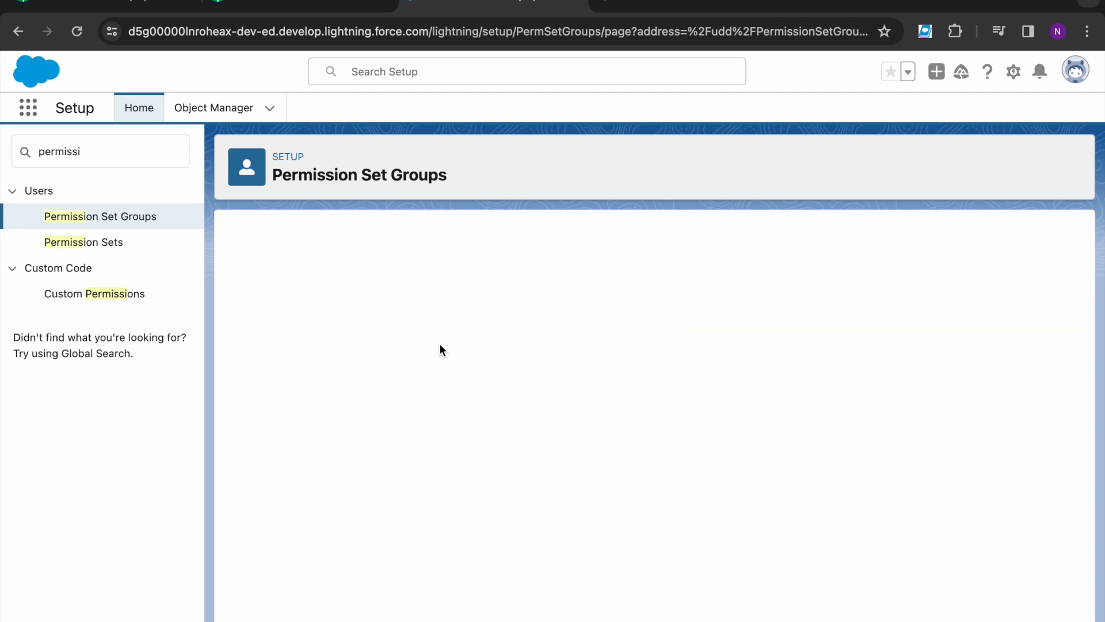
key(BackSpace)
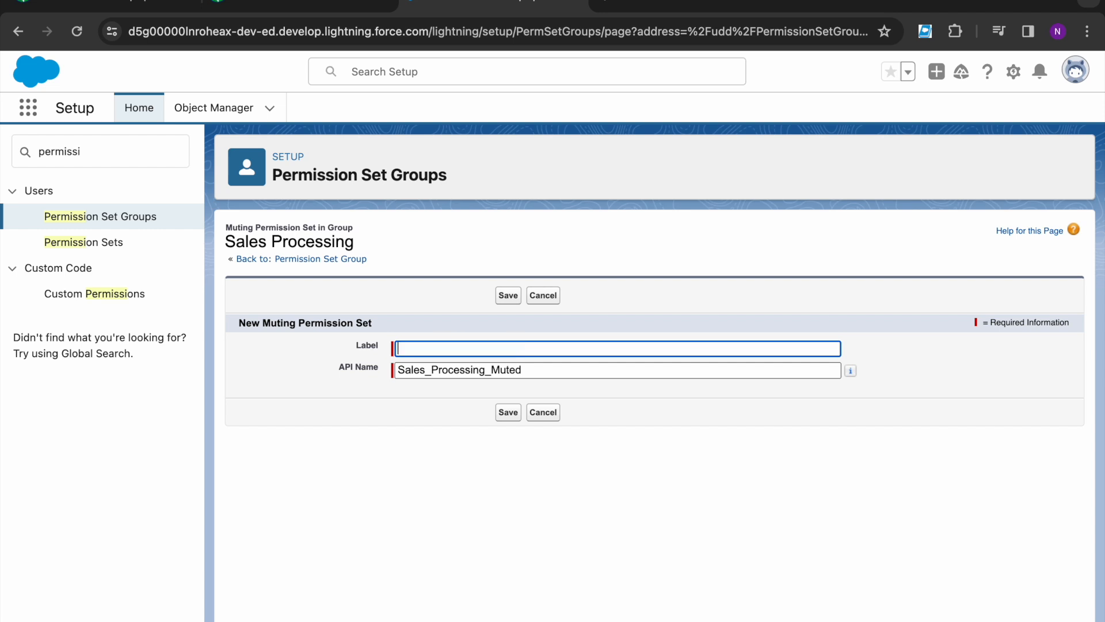
key(ctrl+v)
click(548, 368)
key(ctrl+a)
key(BackSpace)
text(Contacts)
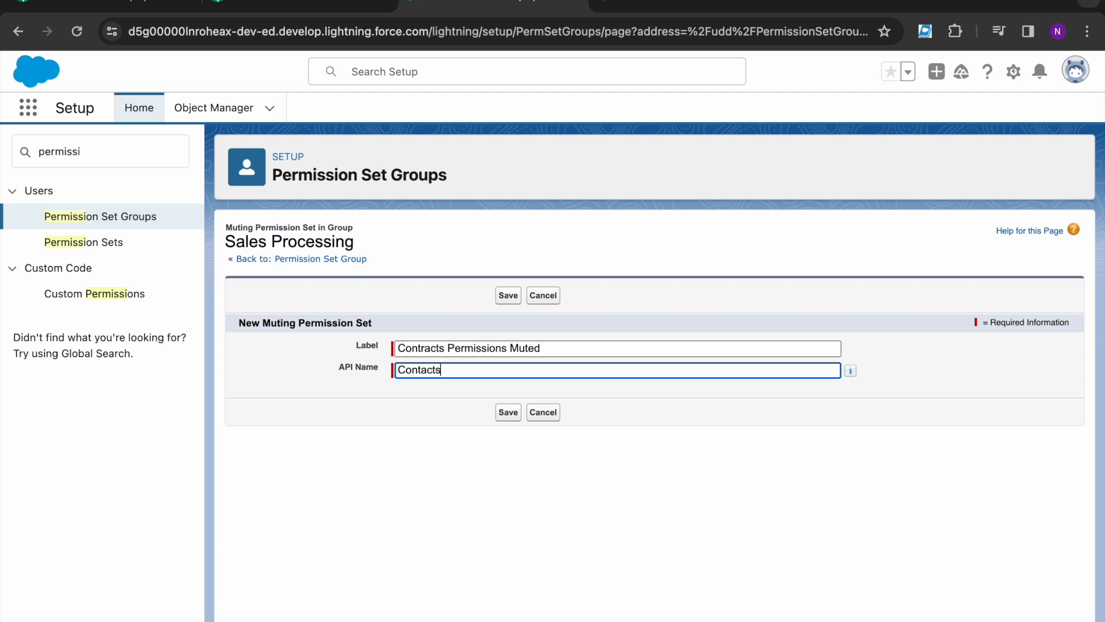
text(_Permissions_Muted)
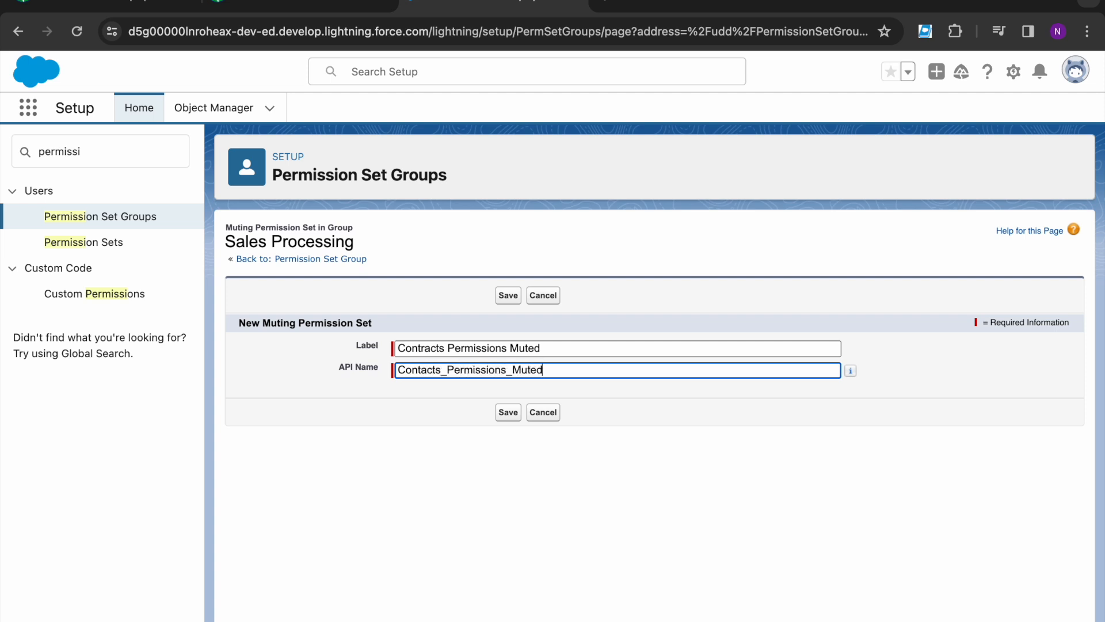
click(460, 496)
click(510, 413)
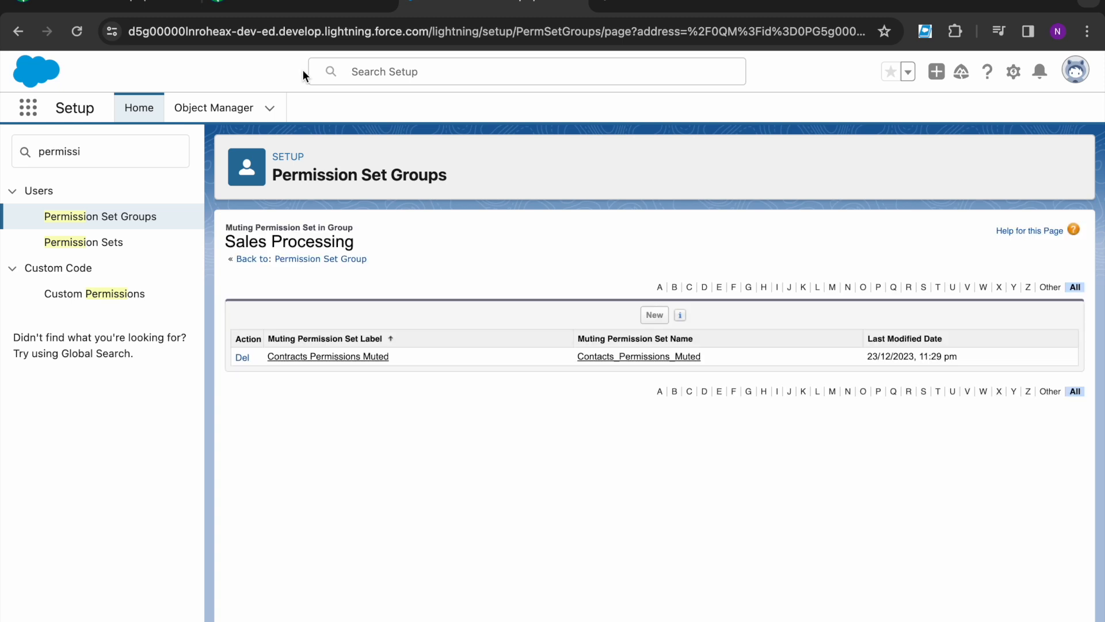
Step: Open the Contracts Permissions Muted set, then review the object to mute in Trailhead
click(349, 358)
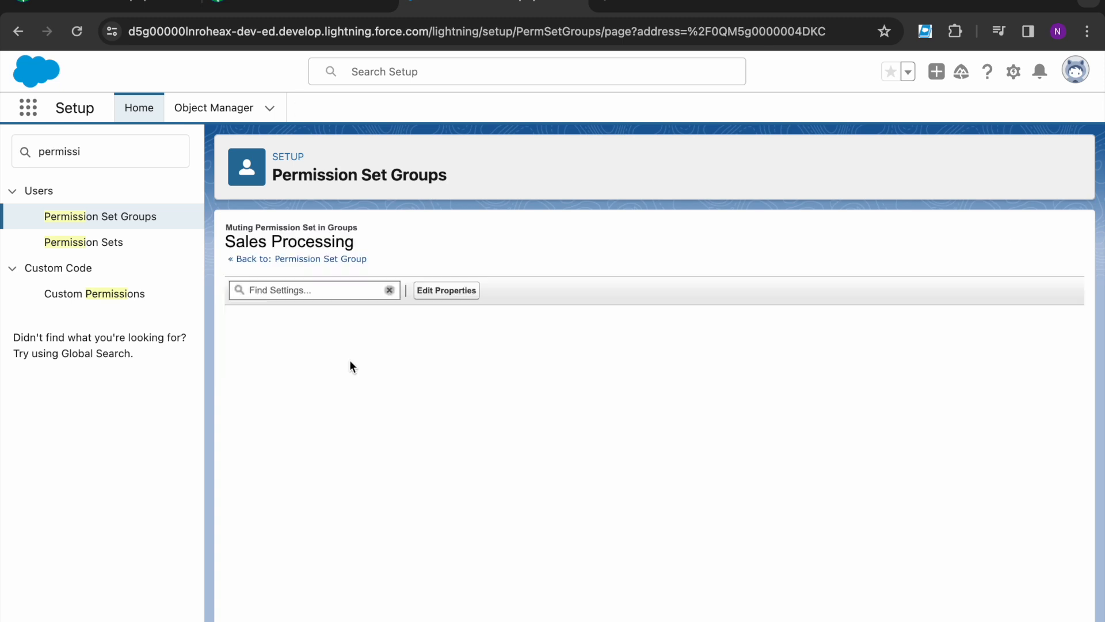
click(296, 3)
click(165, 503)
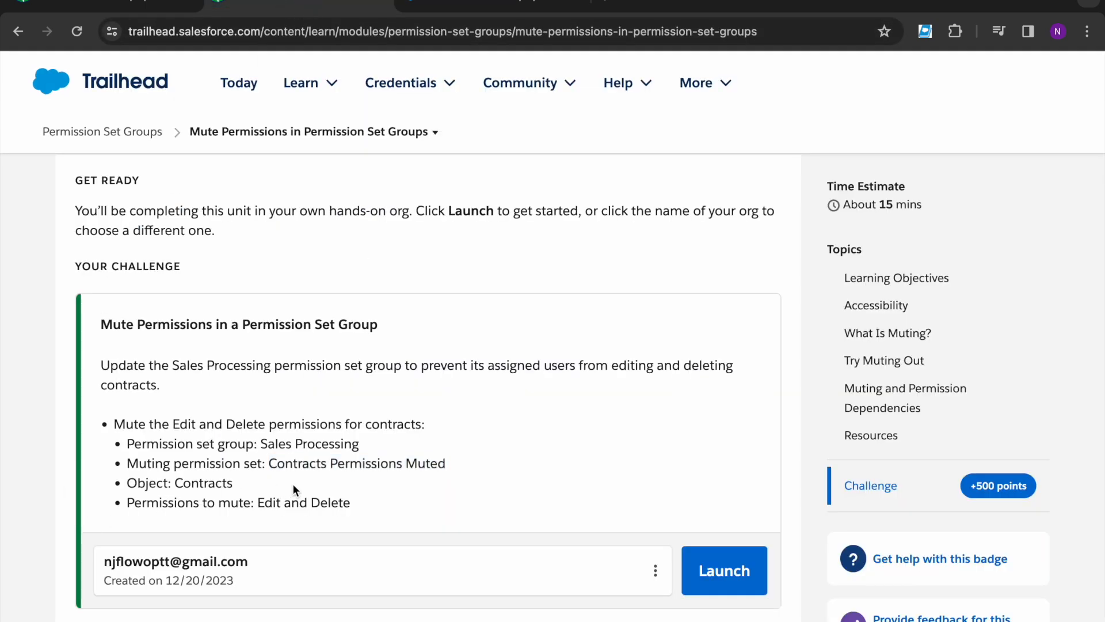
drag(176, 485, 345, 501)
Step: Confirm Contracts Edit and Delete must be muted, then search the muting set's settings for Contract
click(257, 493)
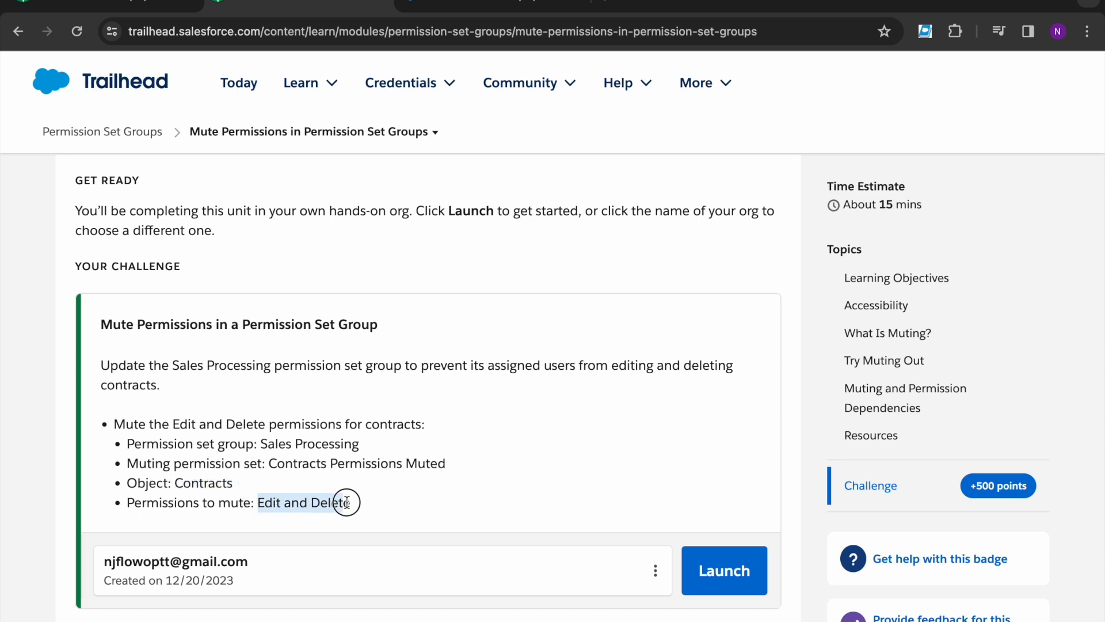
click(357, 503)
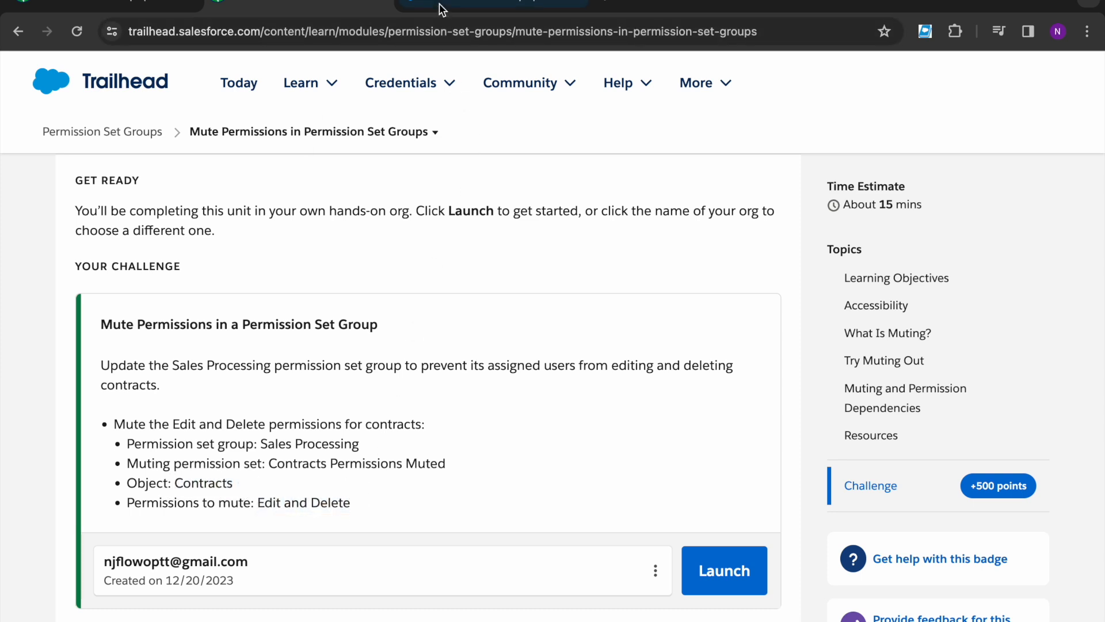
click(443, 7)
click(352, 289)
text(Contract)
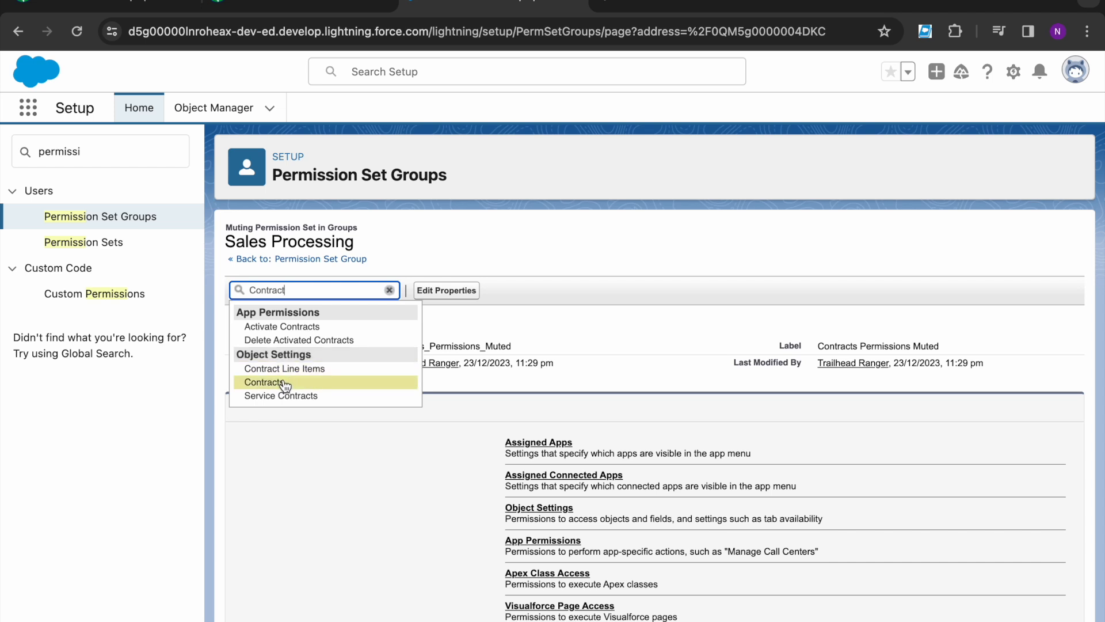
Step: Mark the Edit and Delete permissions on Contracts as muted in the object settings
click(279, 381)
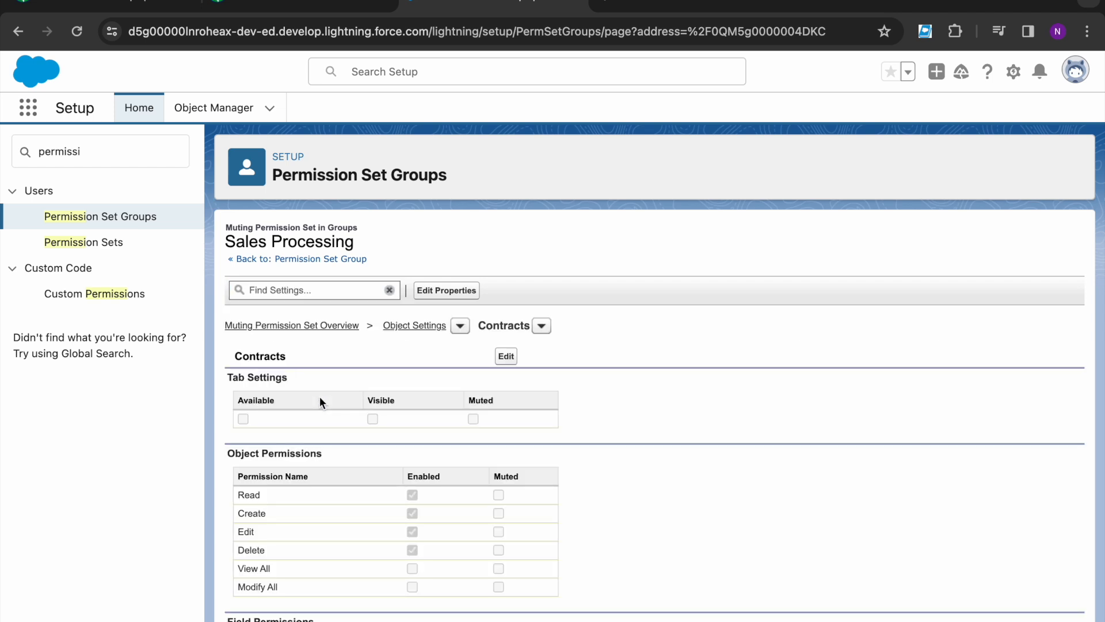
click(507, 357)
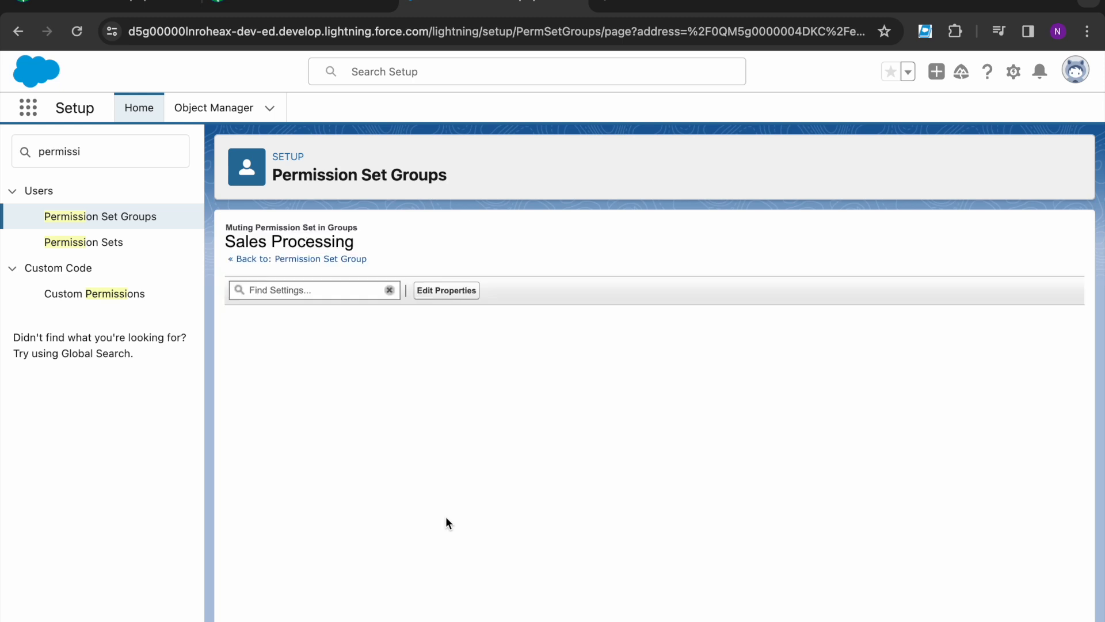
scroll(461, 541, down, 1)
scroll(467, 547, down, 1)
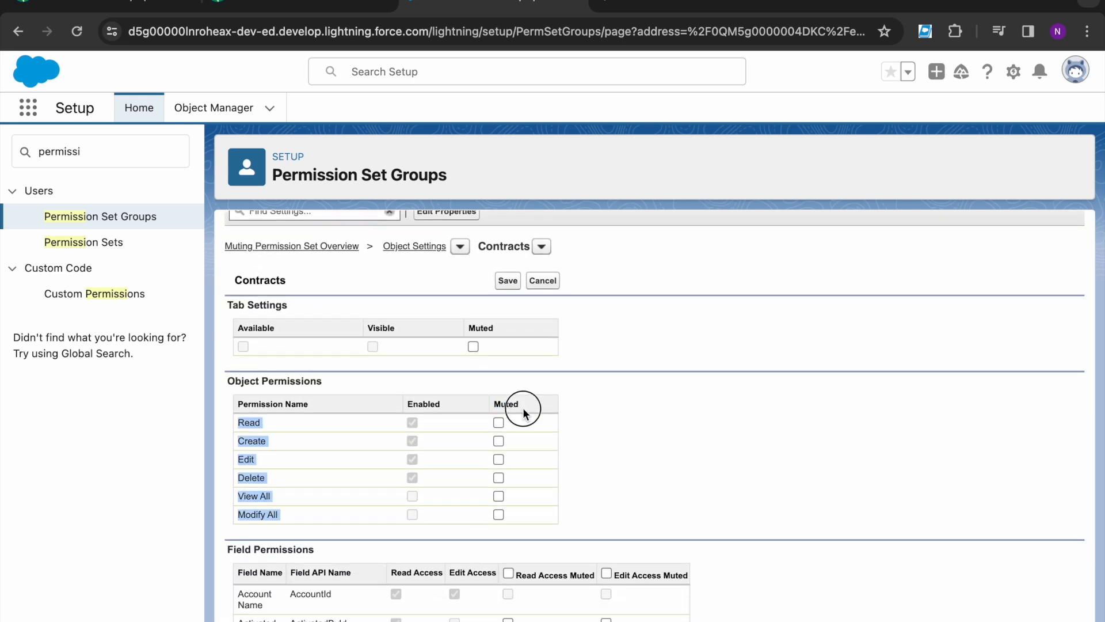
click(498, 459)
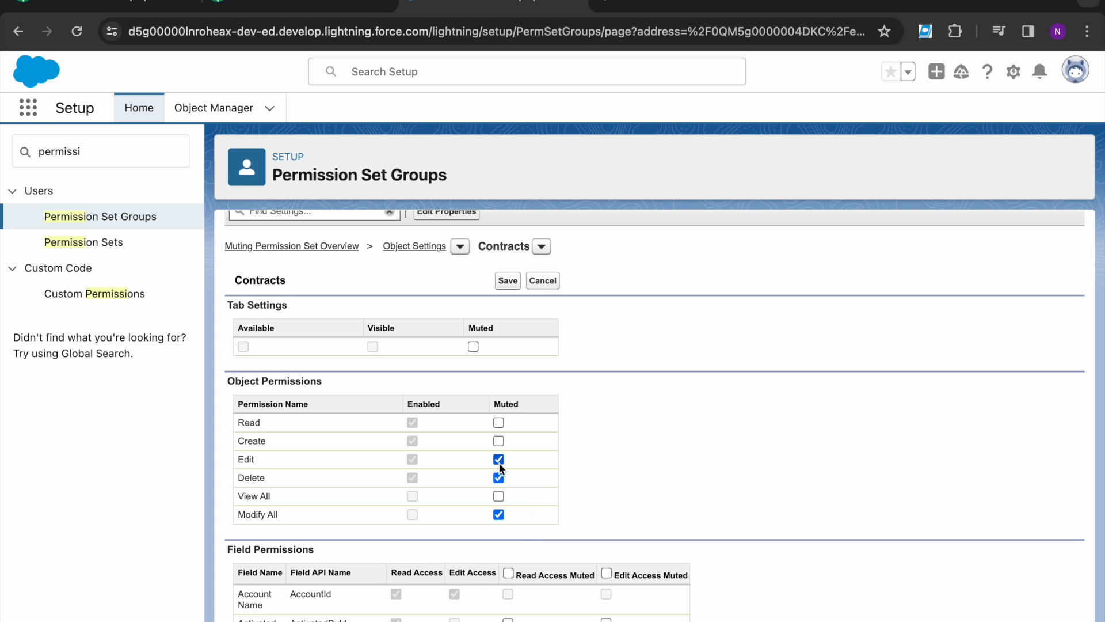
click(499, 477)
click(499, 514)
click(499, 477)
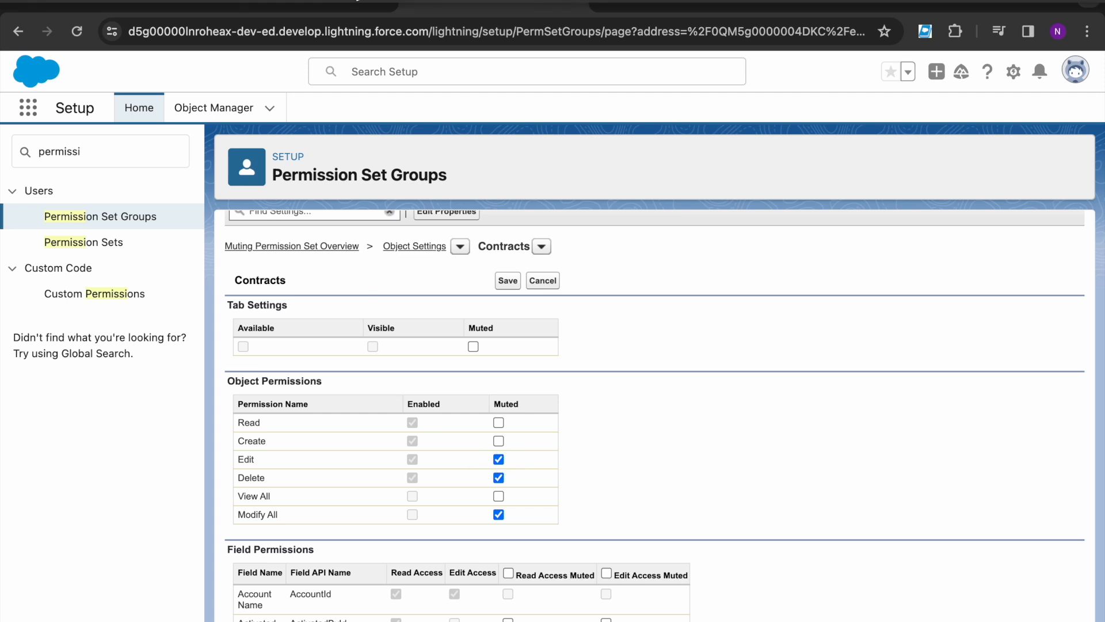
Step: Recheck the challenge, save the muted Contracts permissions, and return to Trailhead
click(322, 4)
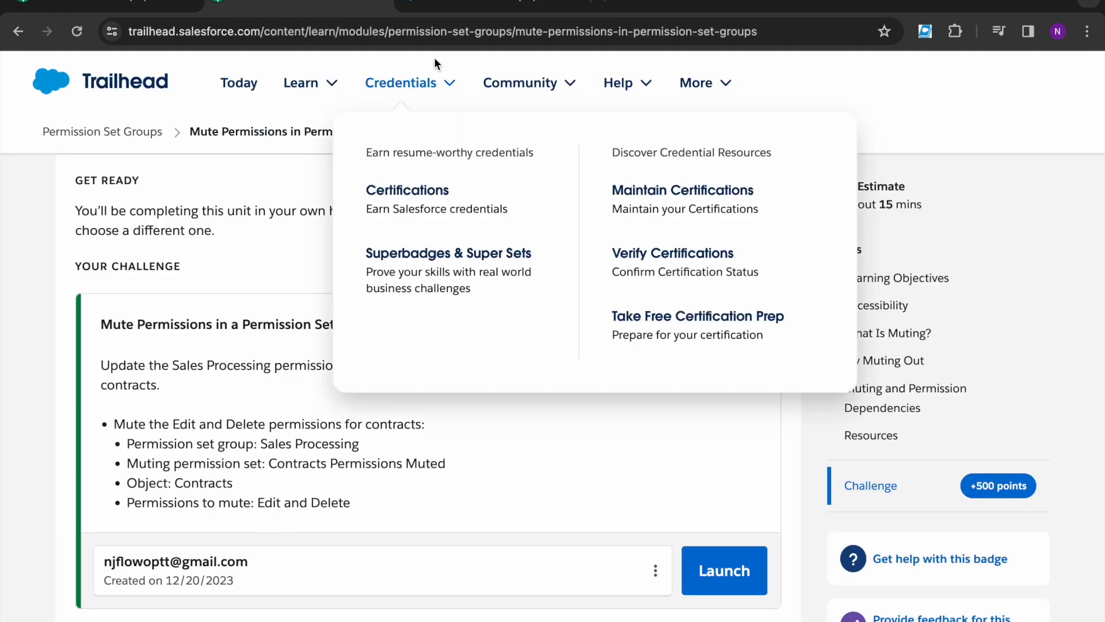
click(436, 8)
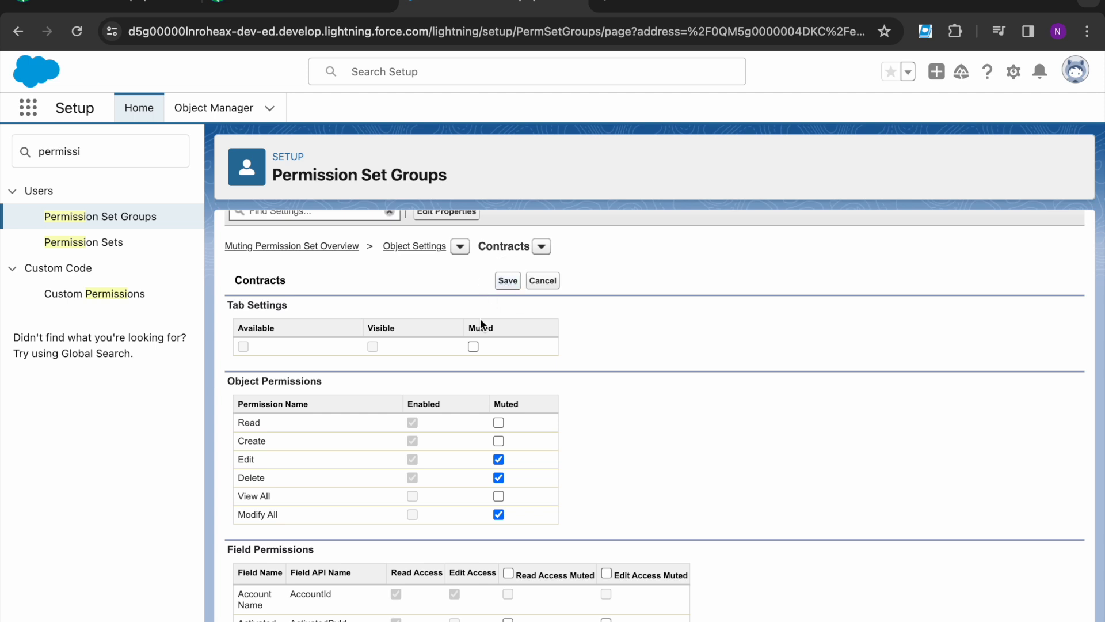
scroll(369, 340, up, 3)
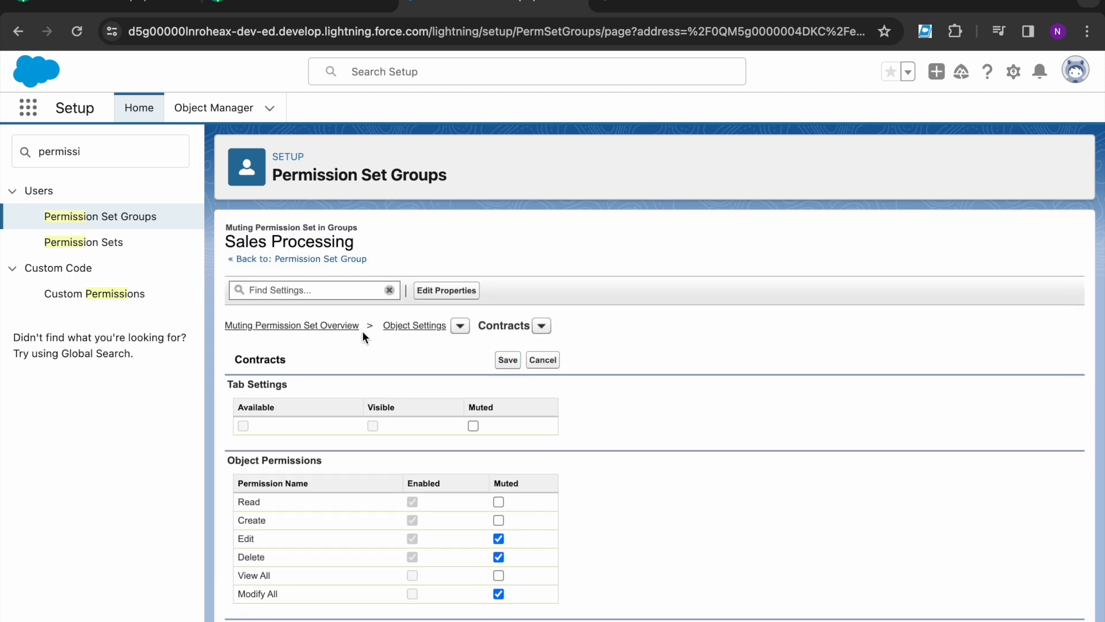
click(363, 334)
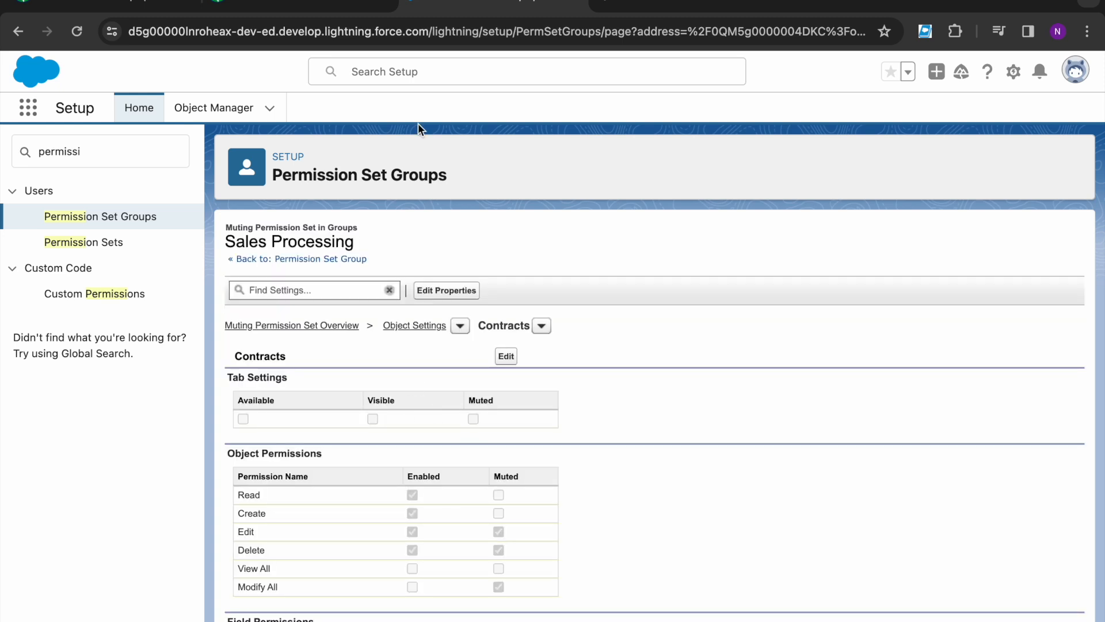
click(299, 5)
scroll(172, 567, down, 2)
Step: Run the Trailhead challenge check and note the required API name Contracts_Permissions_Muted in the error
click(195, 587)
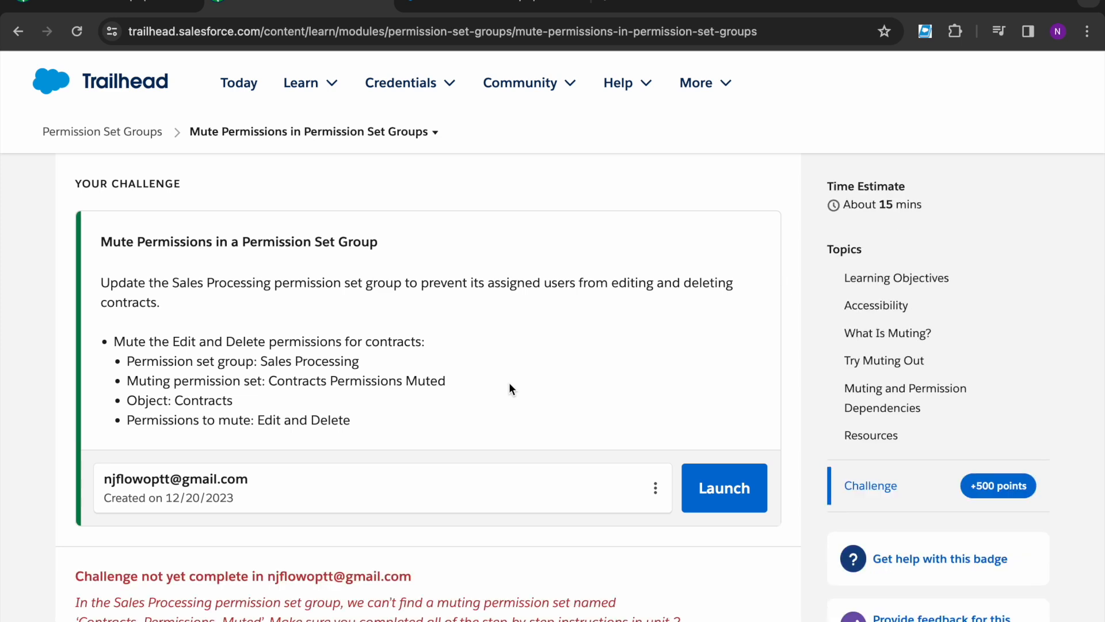
scroll(509, 380, down, 2)
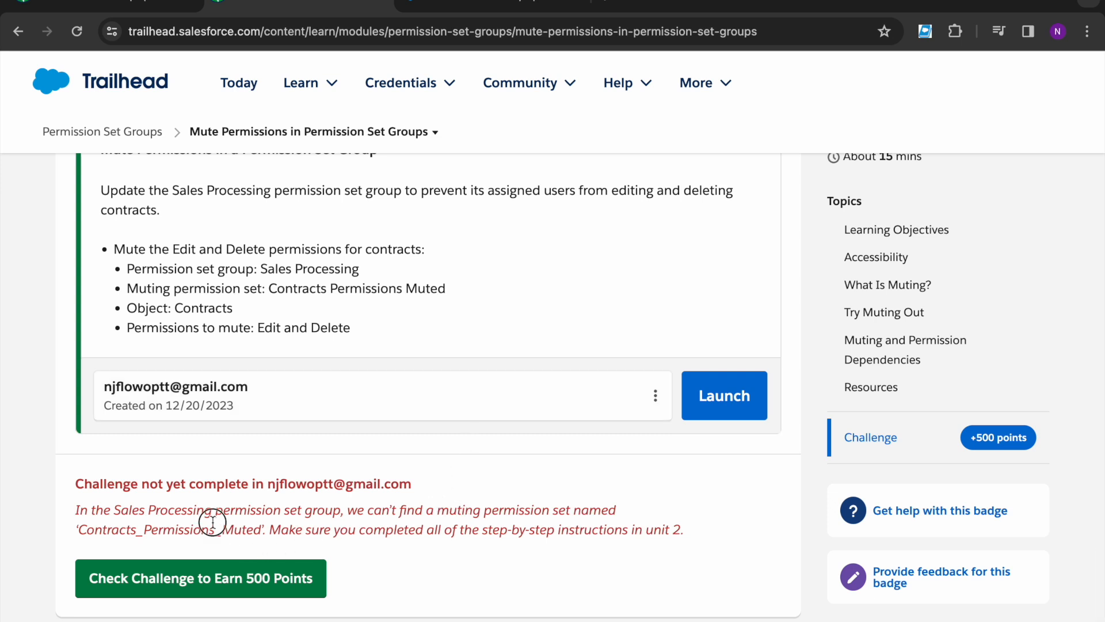
drag(261, 527, 79, 528)
key(super+c)
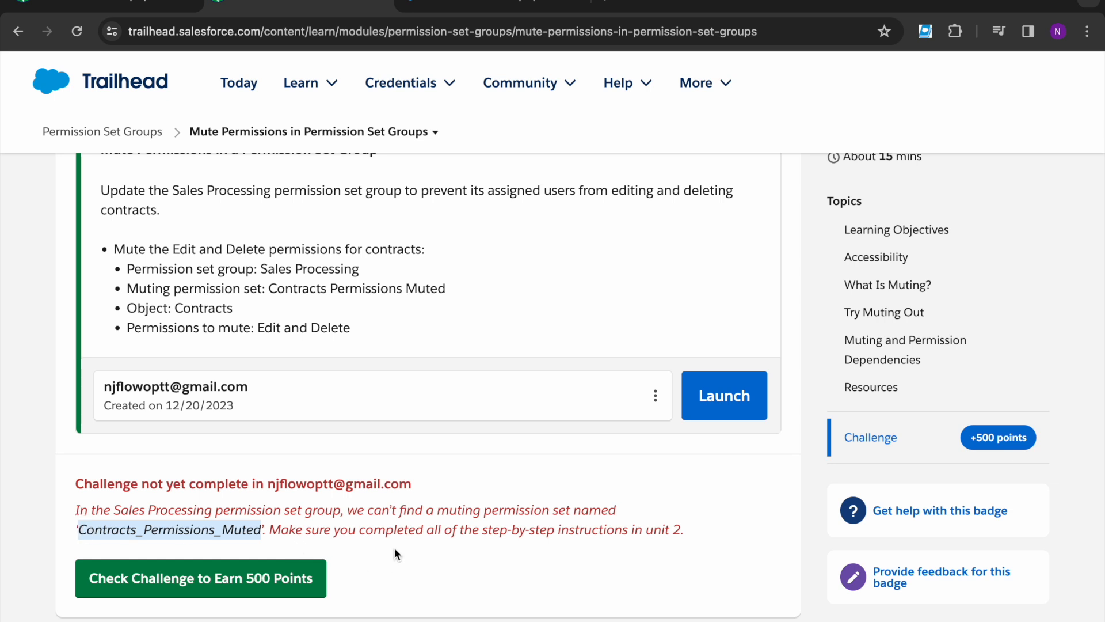
click(469, 7)
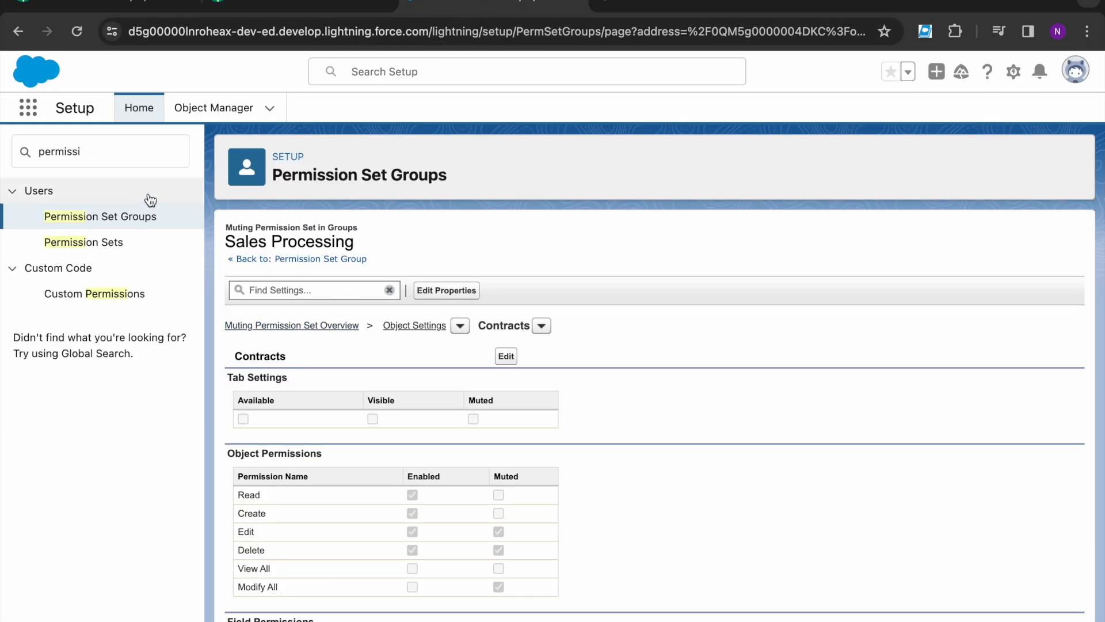
Step: Delete the misnamed muting permission set from the Sales Processing group
click(301, 262)
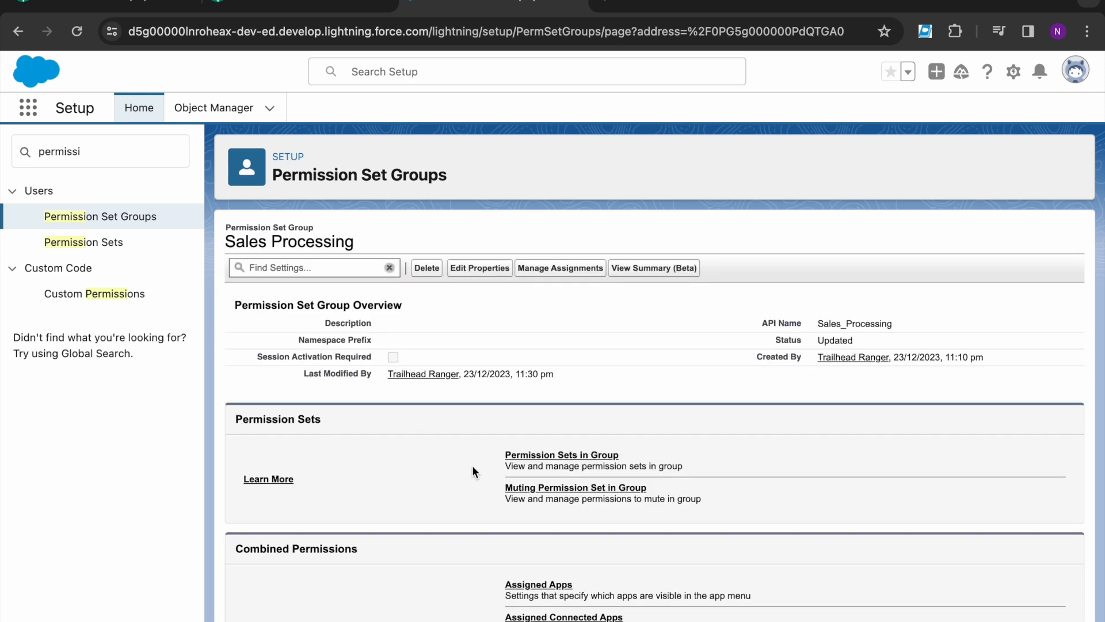
click(519, 487)
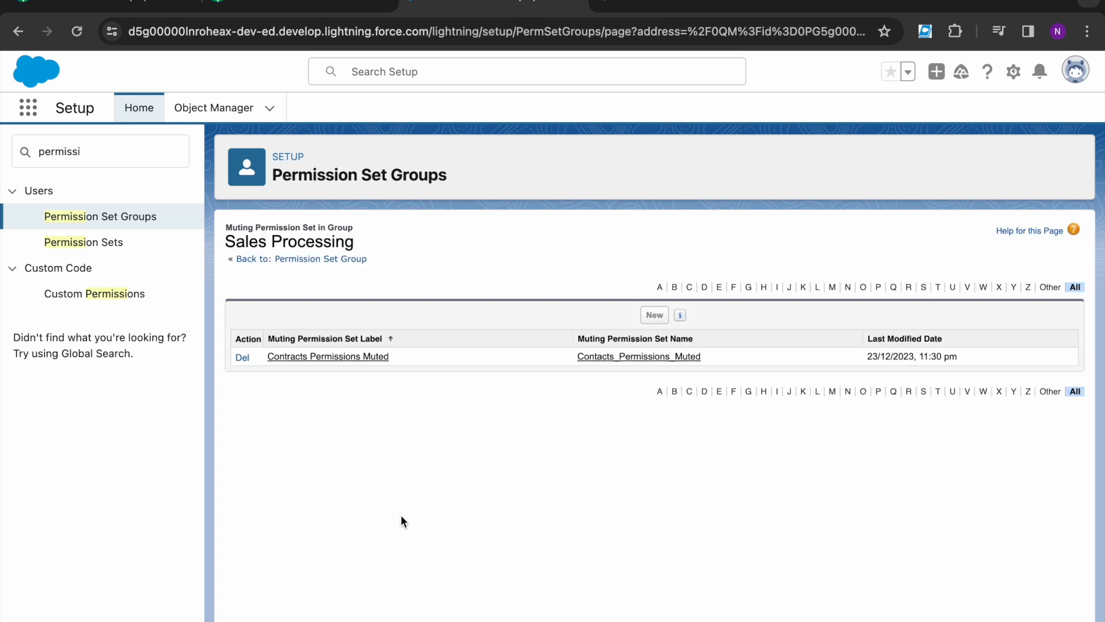
key(super+f)
key(super+v)
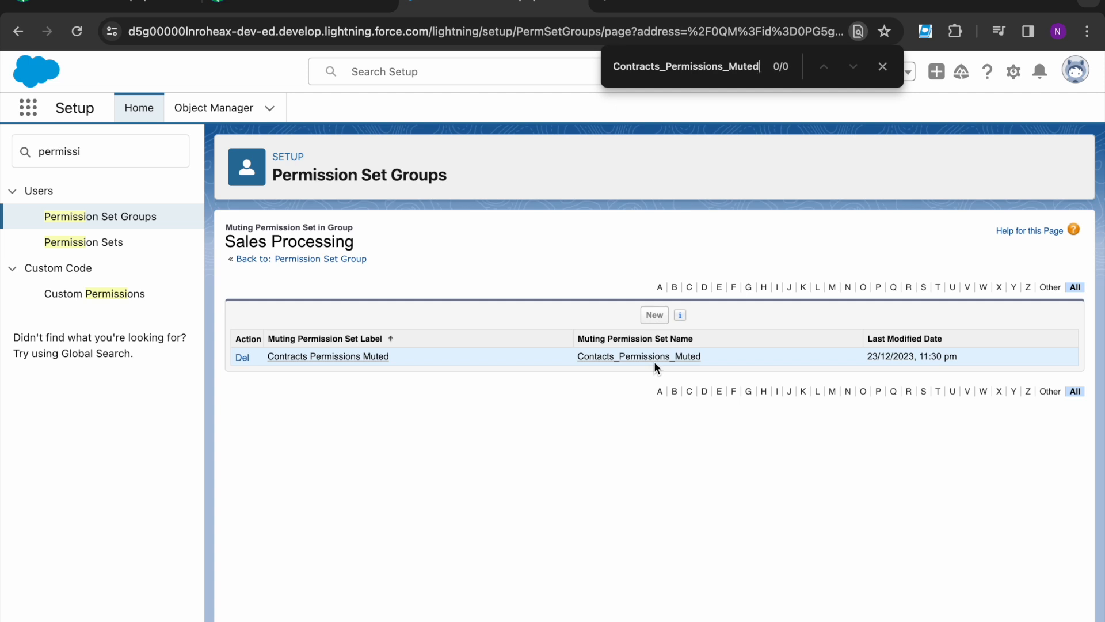
click(242, 358)
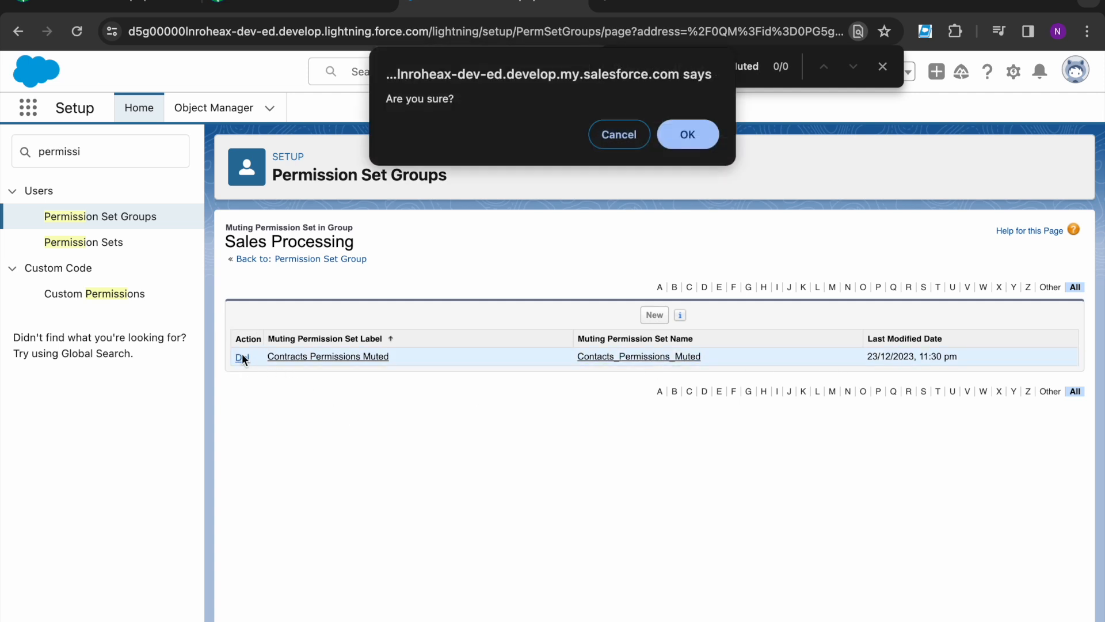
click(669, 139)
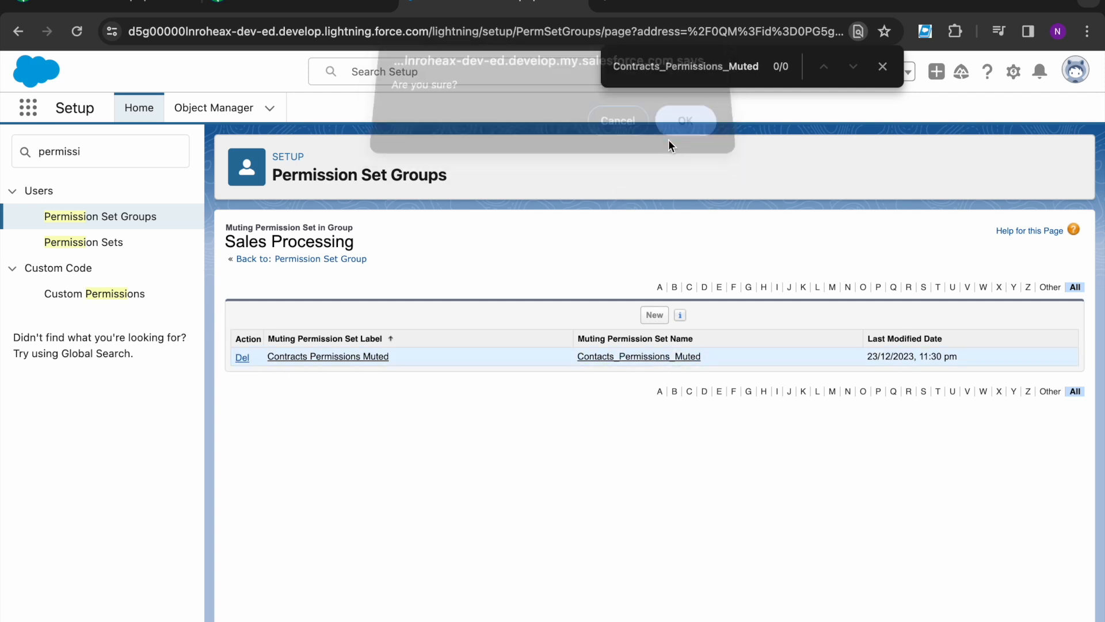
Step: Start a new muting permission set with API name Contracts_Permissions_Muted
click(654, 317)
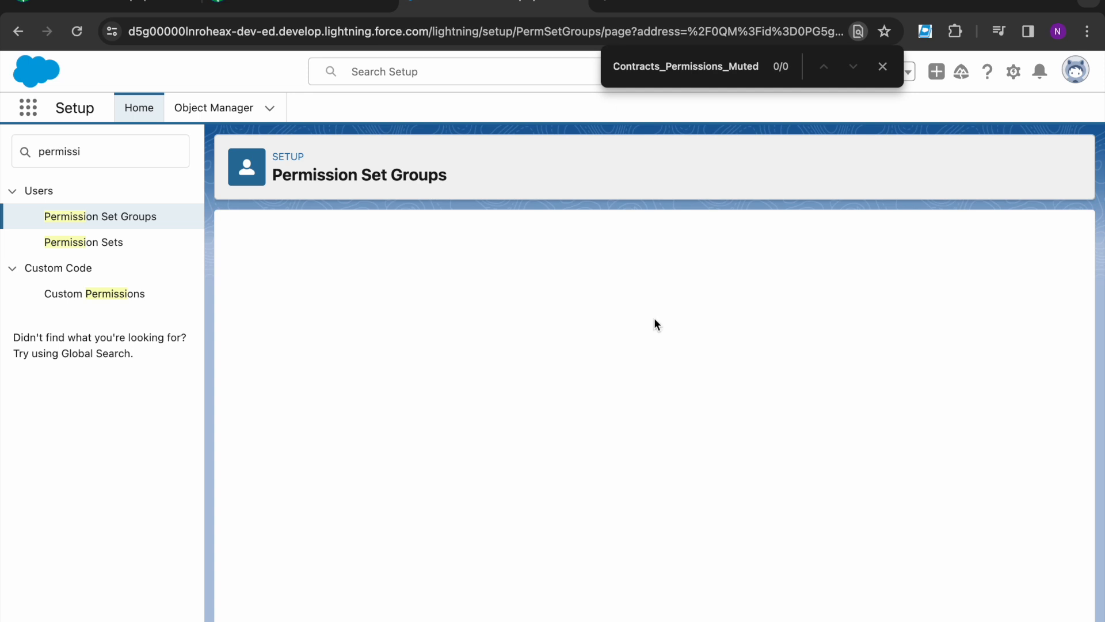
click(654, 316)
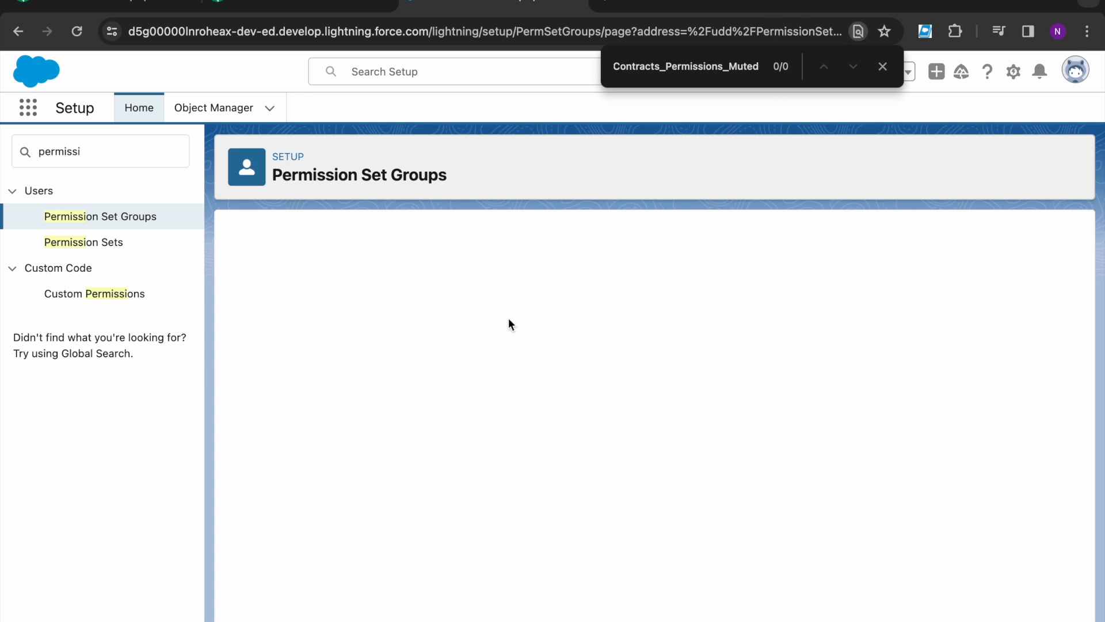
double_click(461, 372)
text(Contracts_Permissions_Muted)
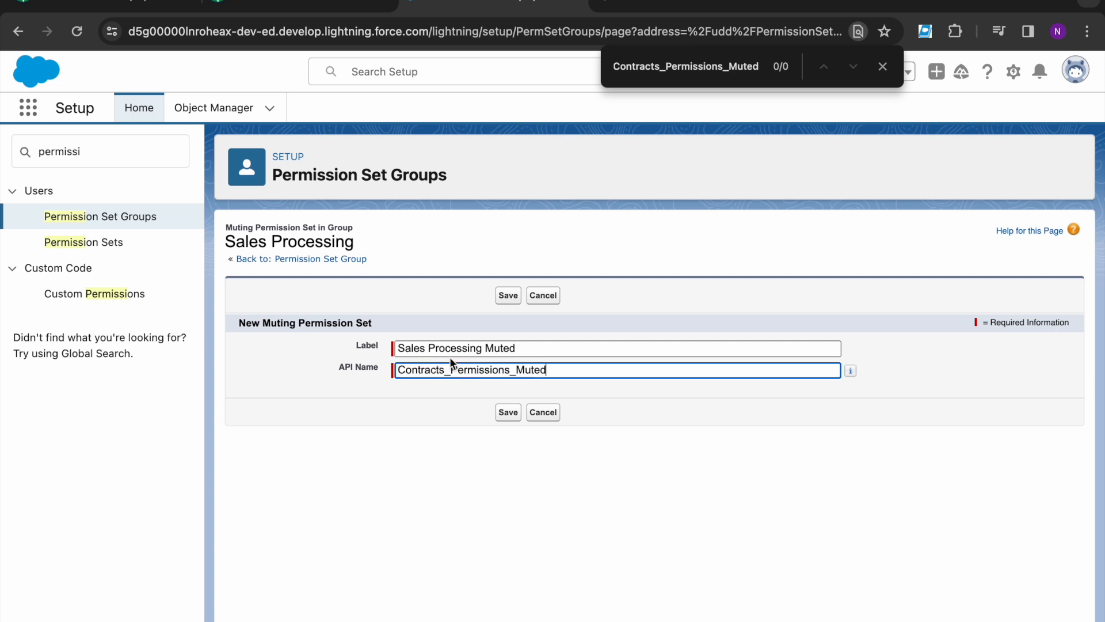
Step: Label the new set 'Contracts Permissions Muted' and save it
click(455, 349)
key(super+a)
key(BackSpace)
text(Contracts_Permissions_Muted)
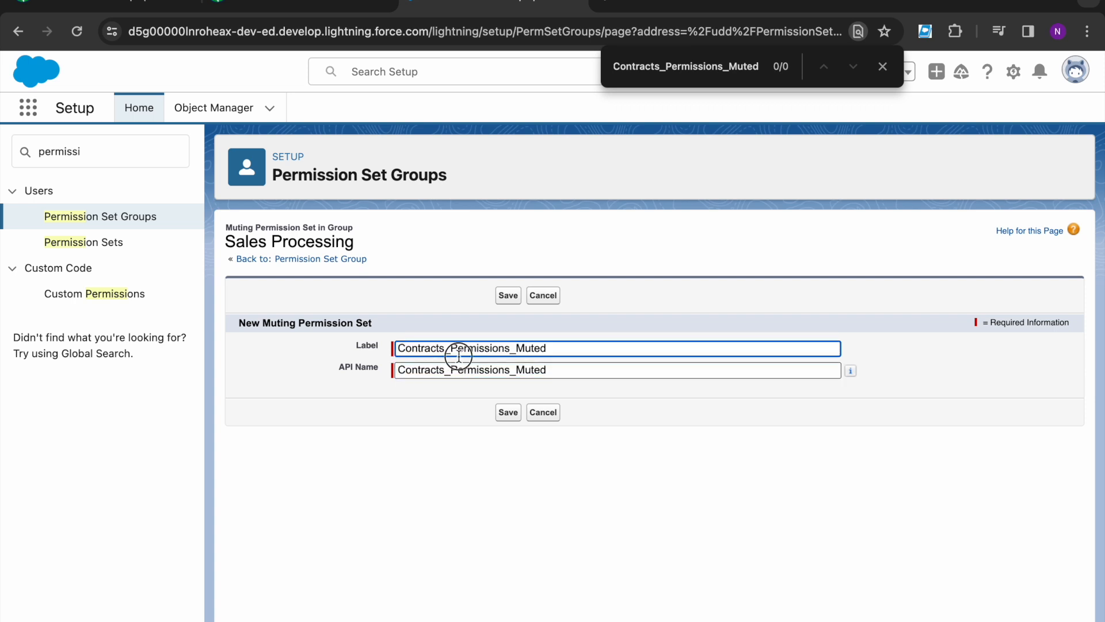
click(452, 350)
key(BackSpace)
click(509, 351)
key(BackSpace)
click(488, 453)
click(507, 413)
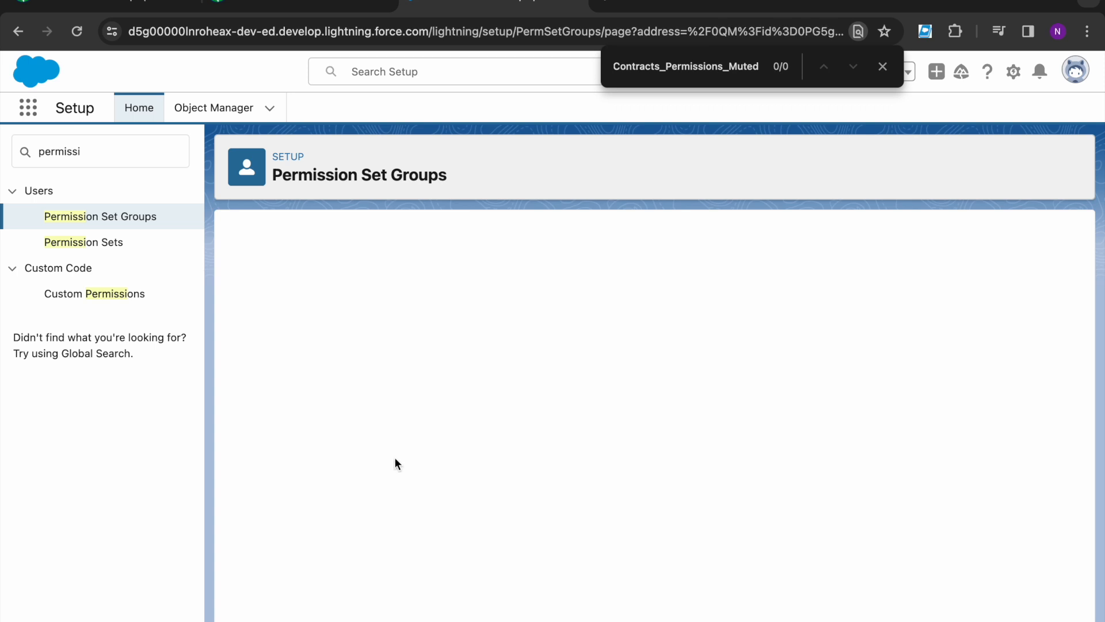
click(882, 66)
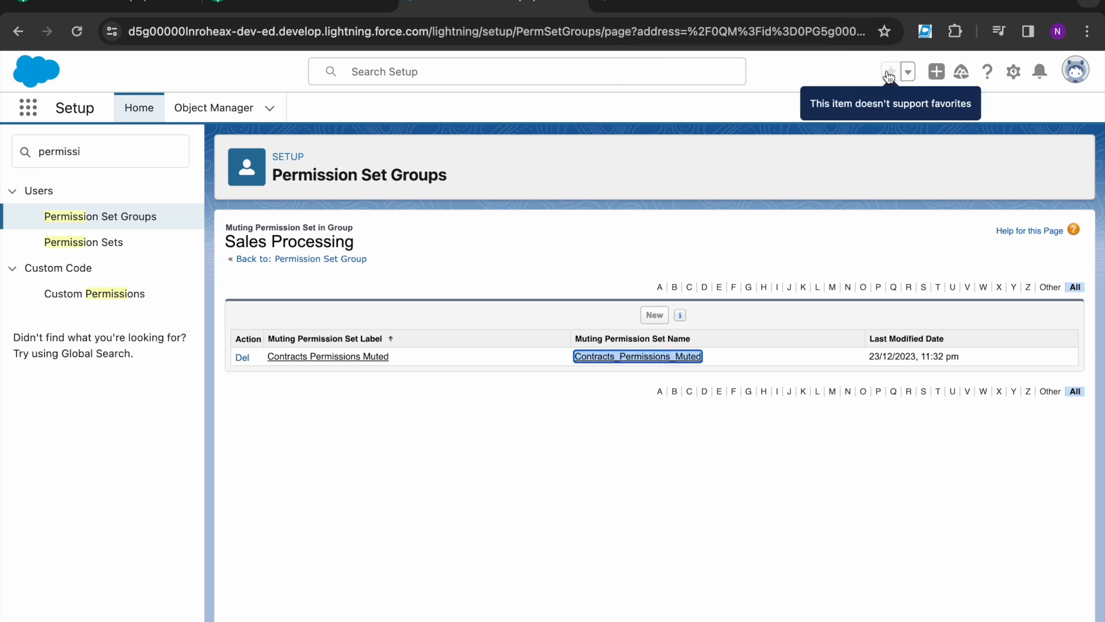
Step: In Contracts Permissions Muted, open the Contracts settings and mute Edit, which also mutes Delete
click(366, 356)
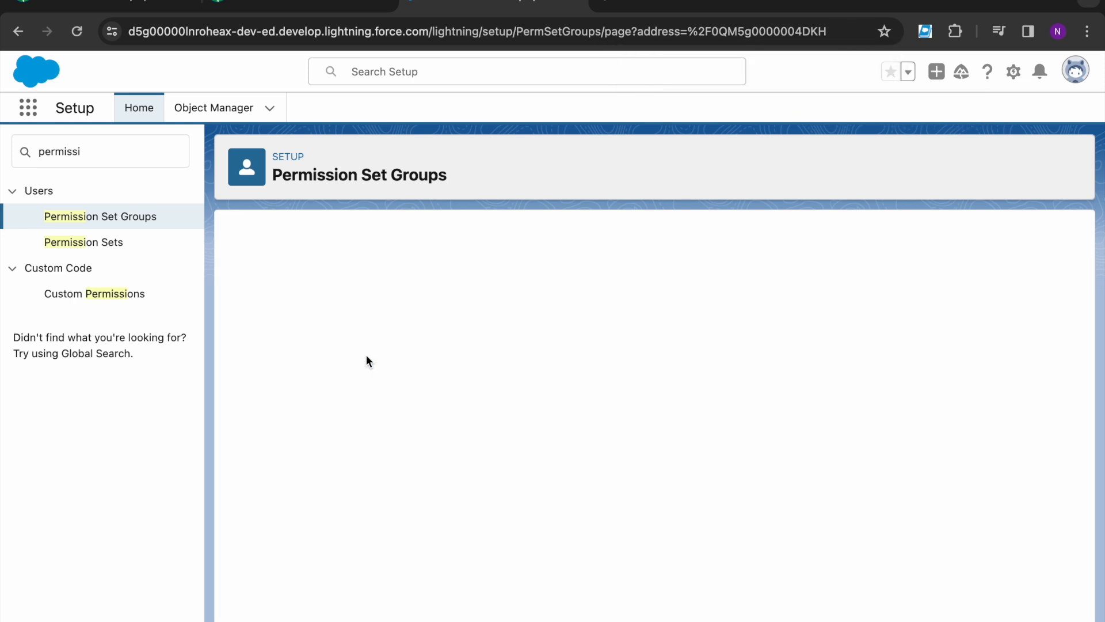
click(316, 289)
text(Contrac)
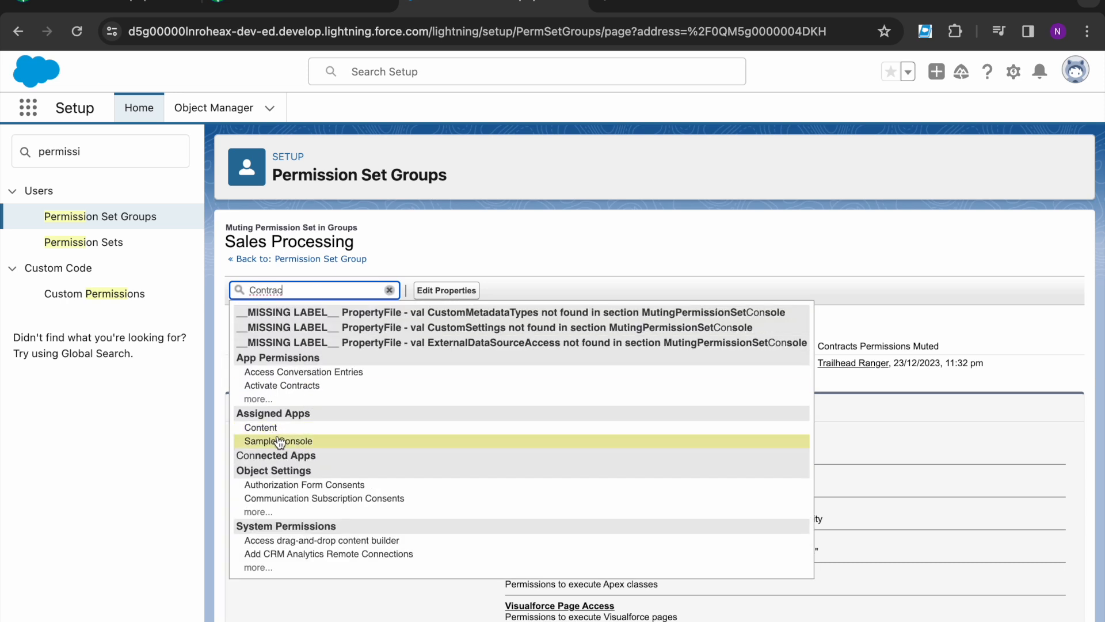
text(t)
key(Return)
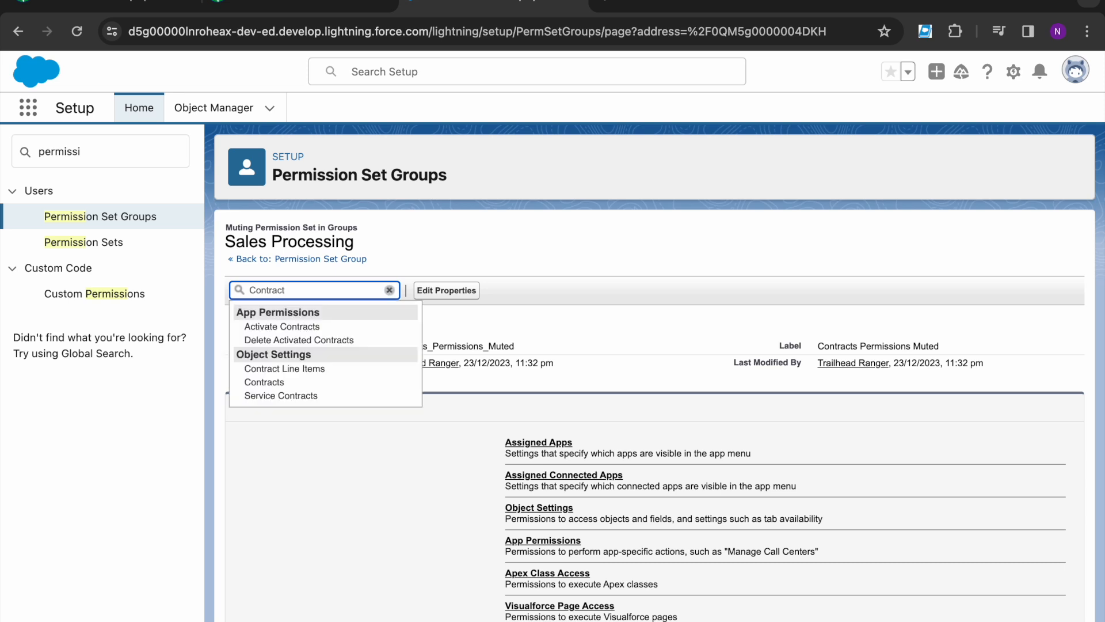
click(270, 381)
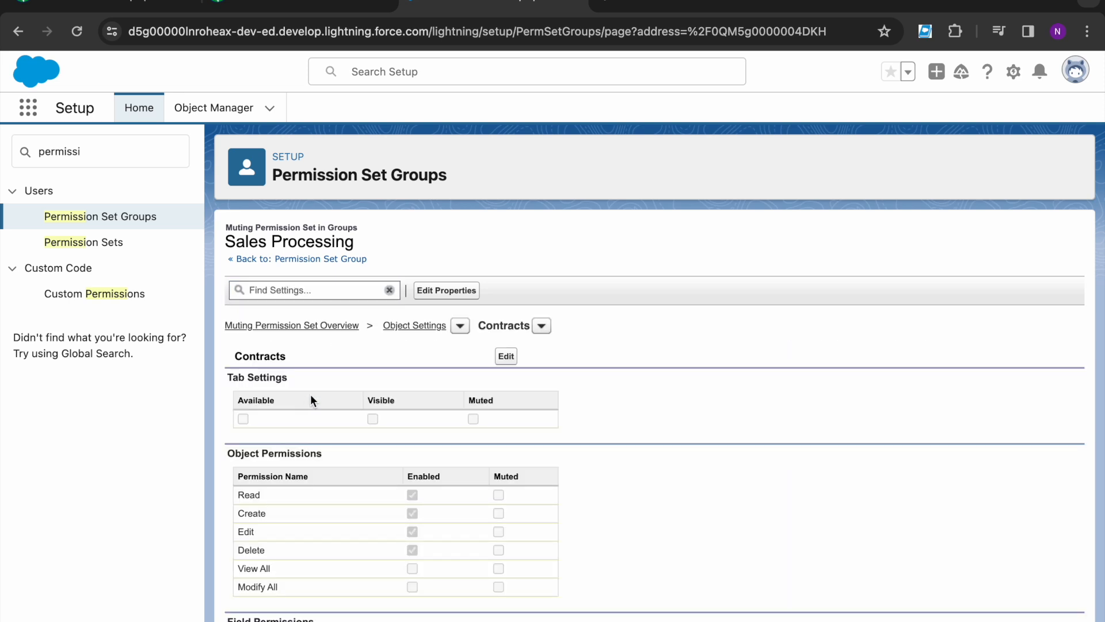
click(505, 356)
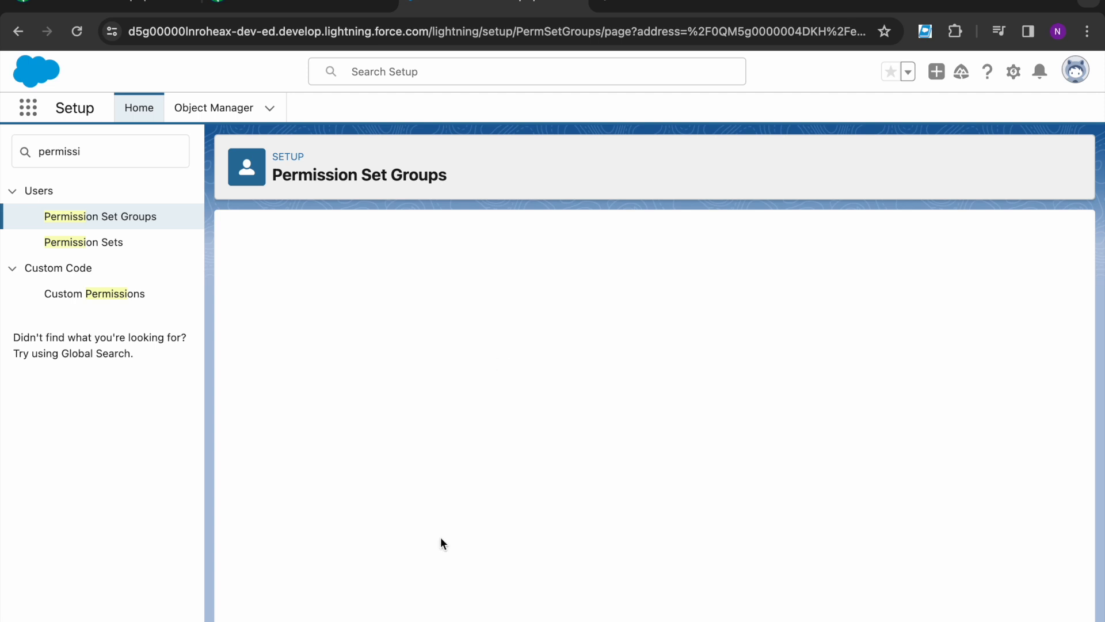
scroll(441, 541, down, 1)
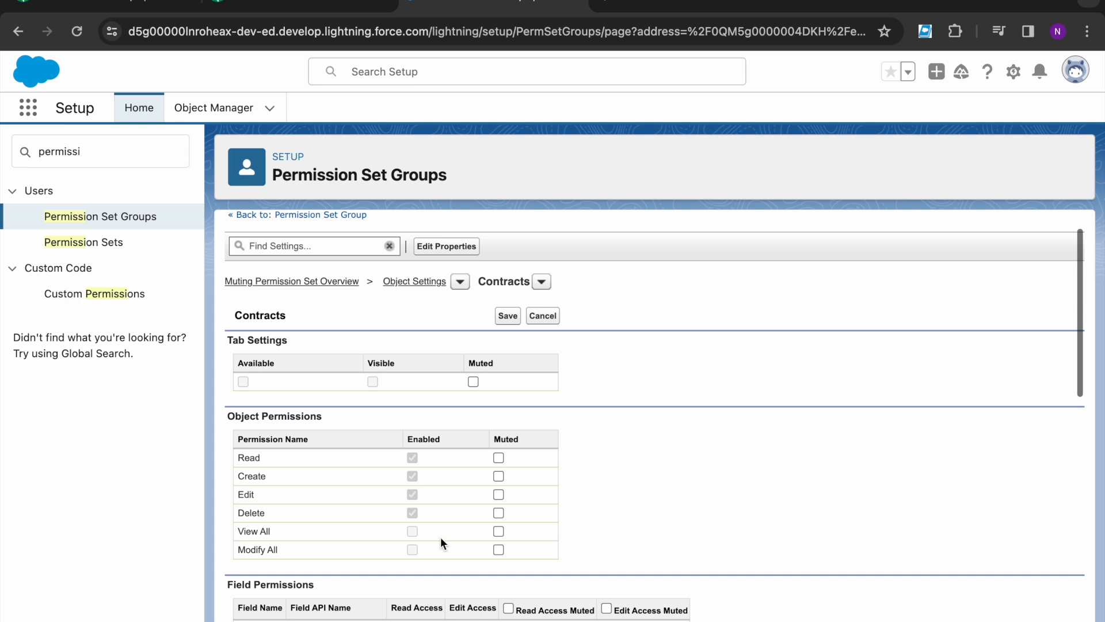
click(499, 492)
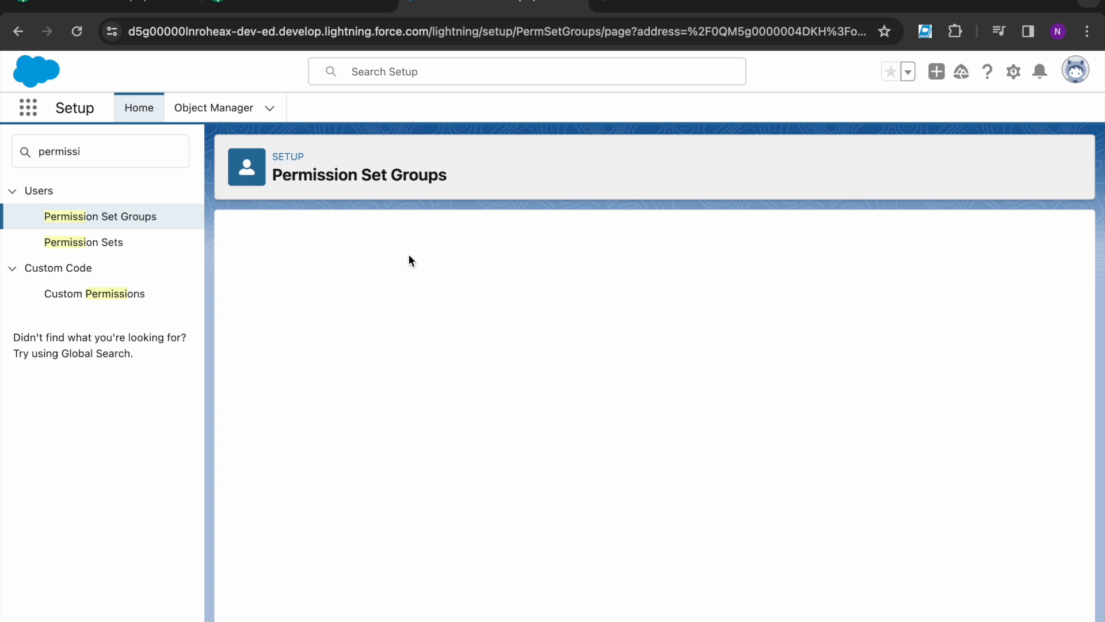
click(305, 7)
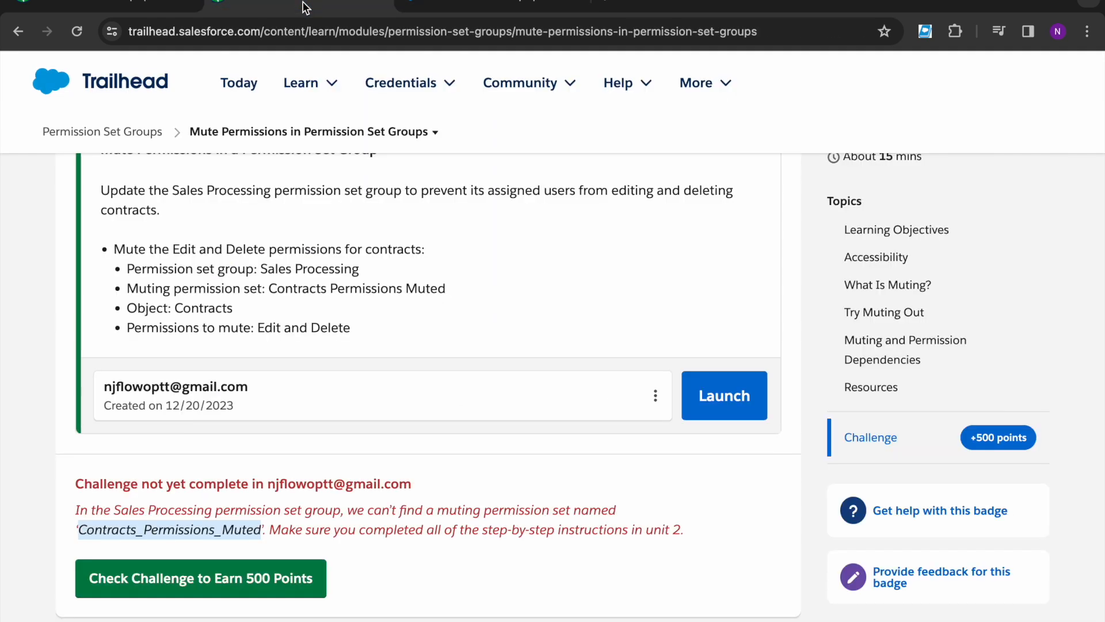
Step: Re-run the challenge check to earn the Permission Set Groups badge and close the WOOHOO modal
click(235, 577)
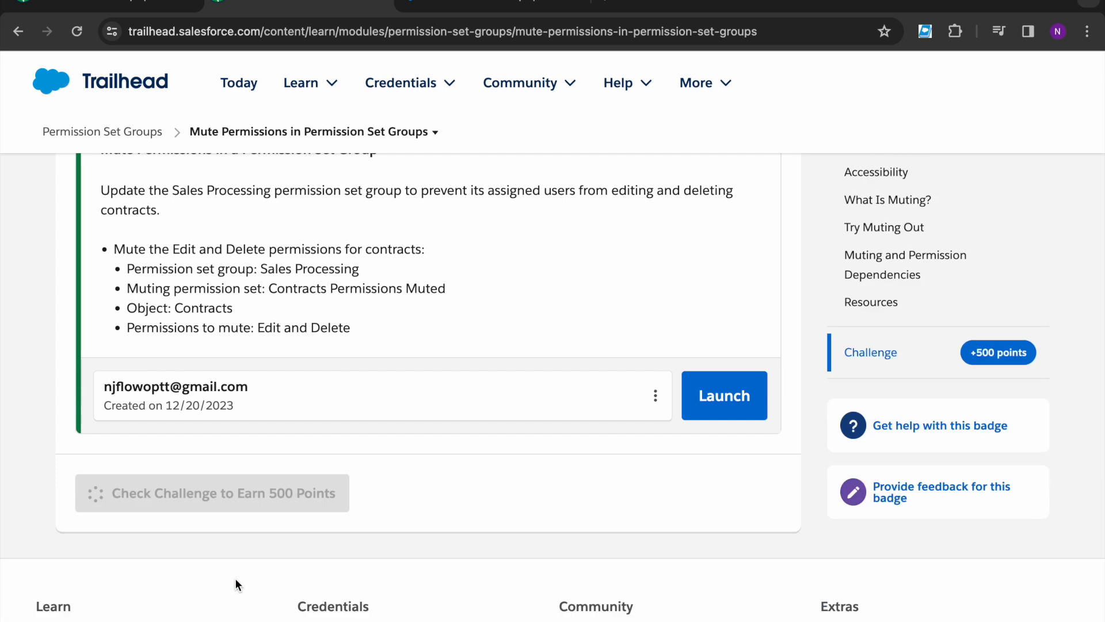
scroll(361, 447, up, 1)
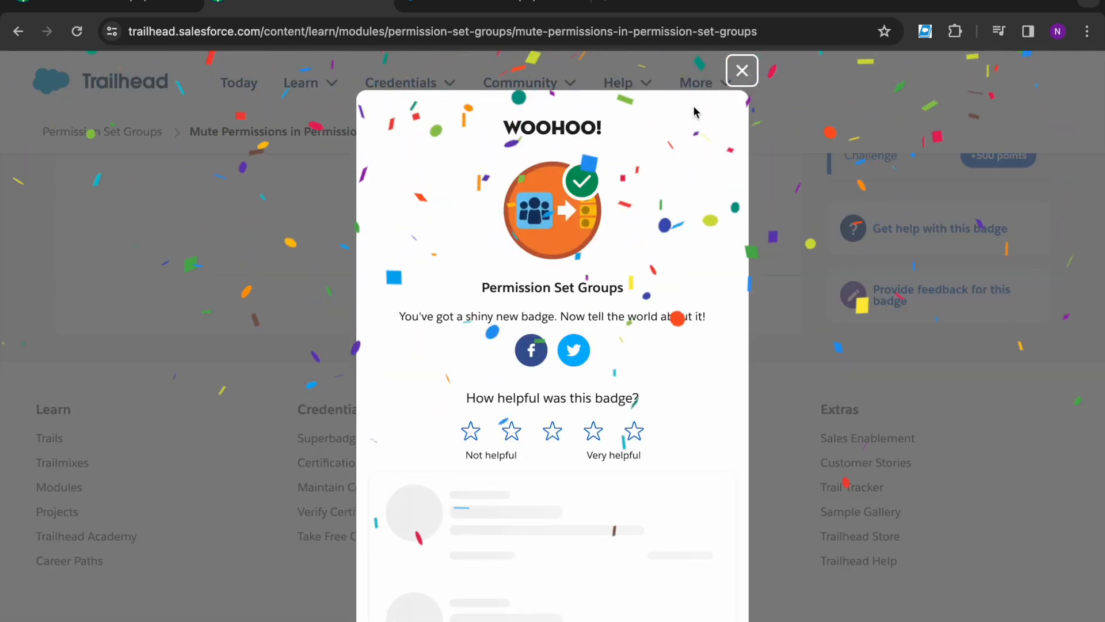
click(477, 292)
drag(477, 293, 667, 296)
click(662, 292)
click(741, 71)
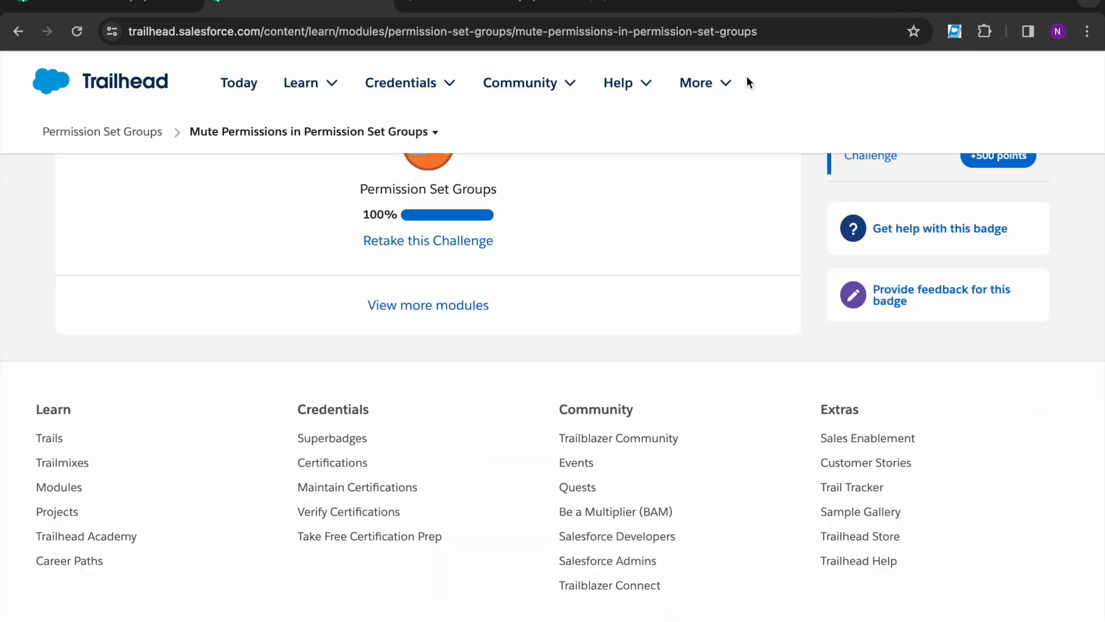
Step: Reload the Permission Set Groups module page so all three units show Completed
click(86, 7)
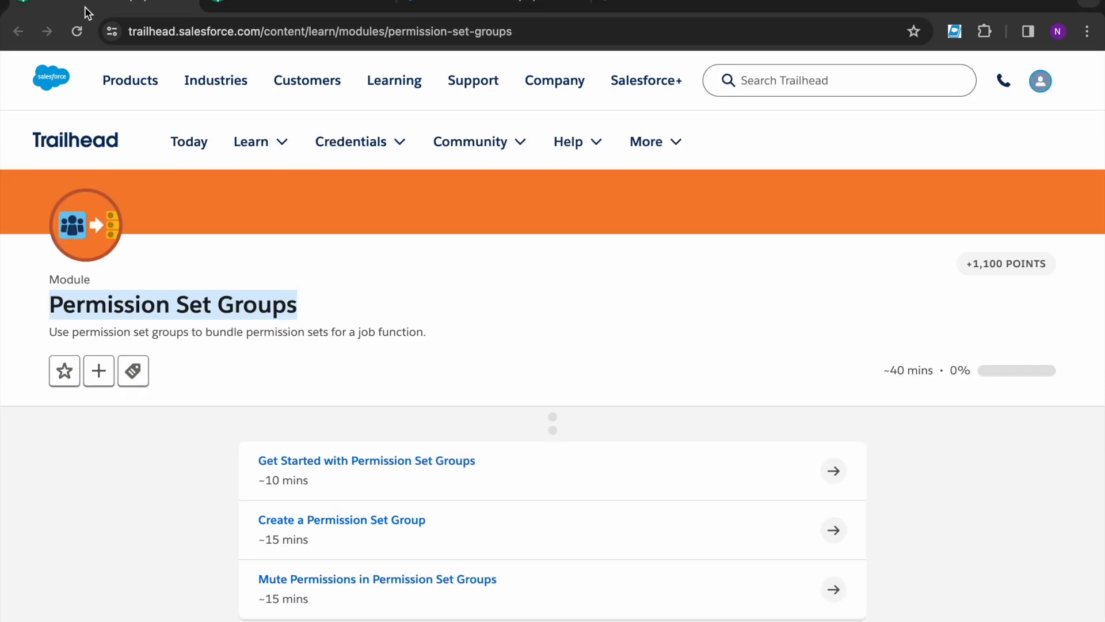
click(77, 31)
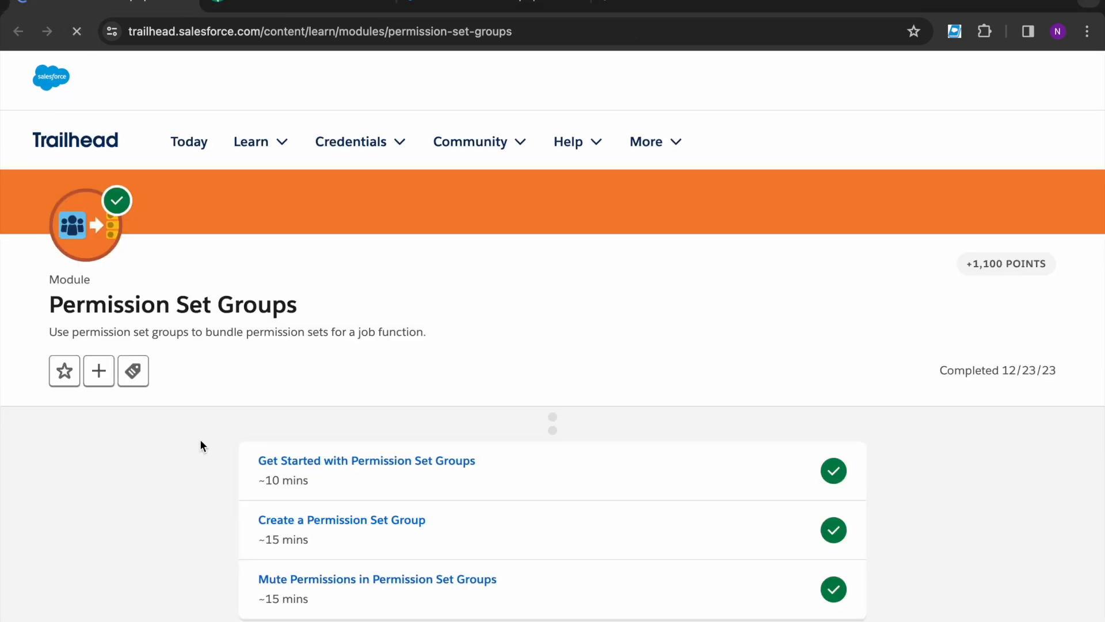